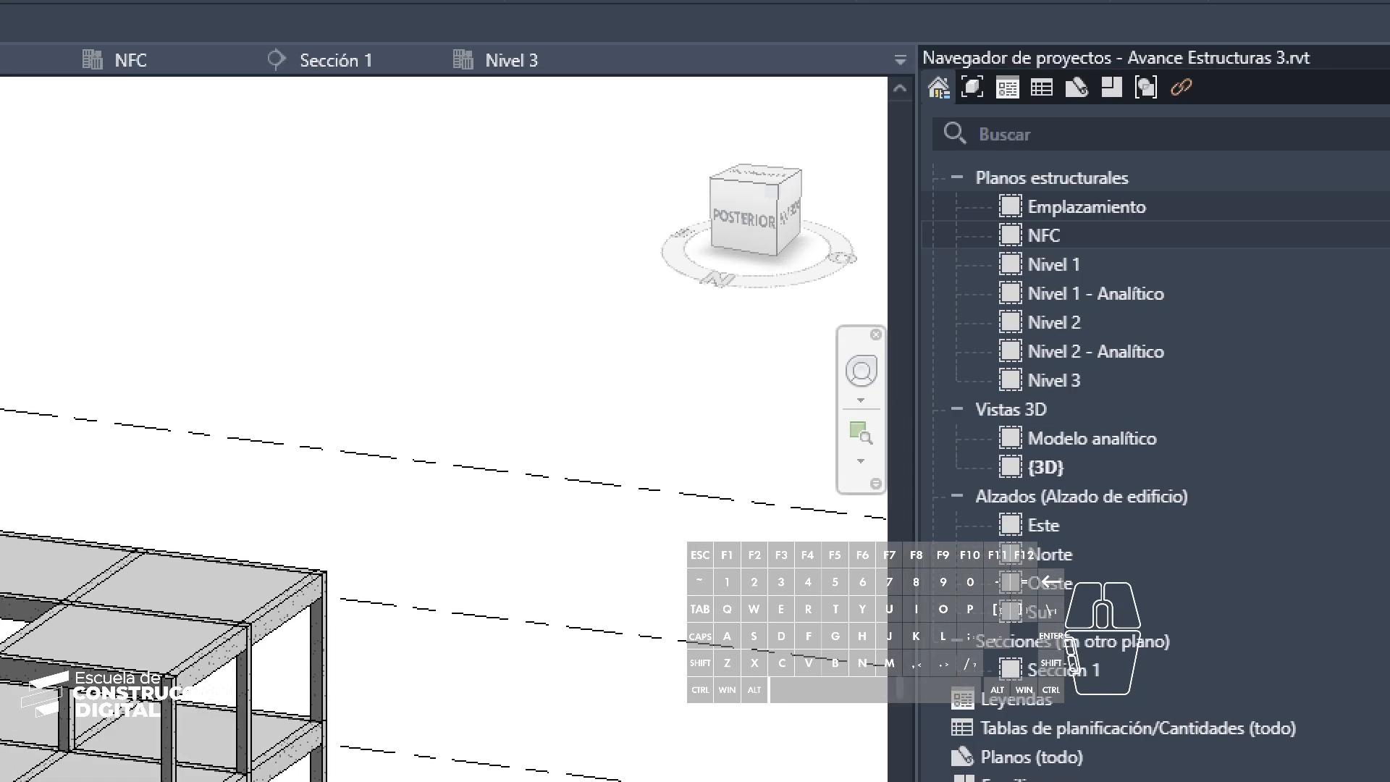
ctrl+drag(965, 212, 1110, 259)
key(Escape)
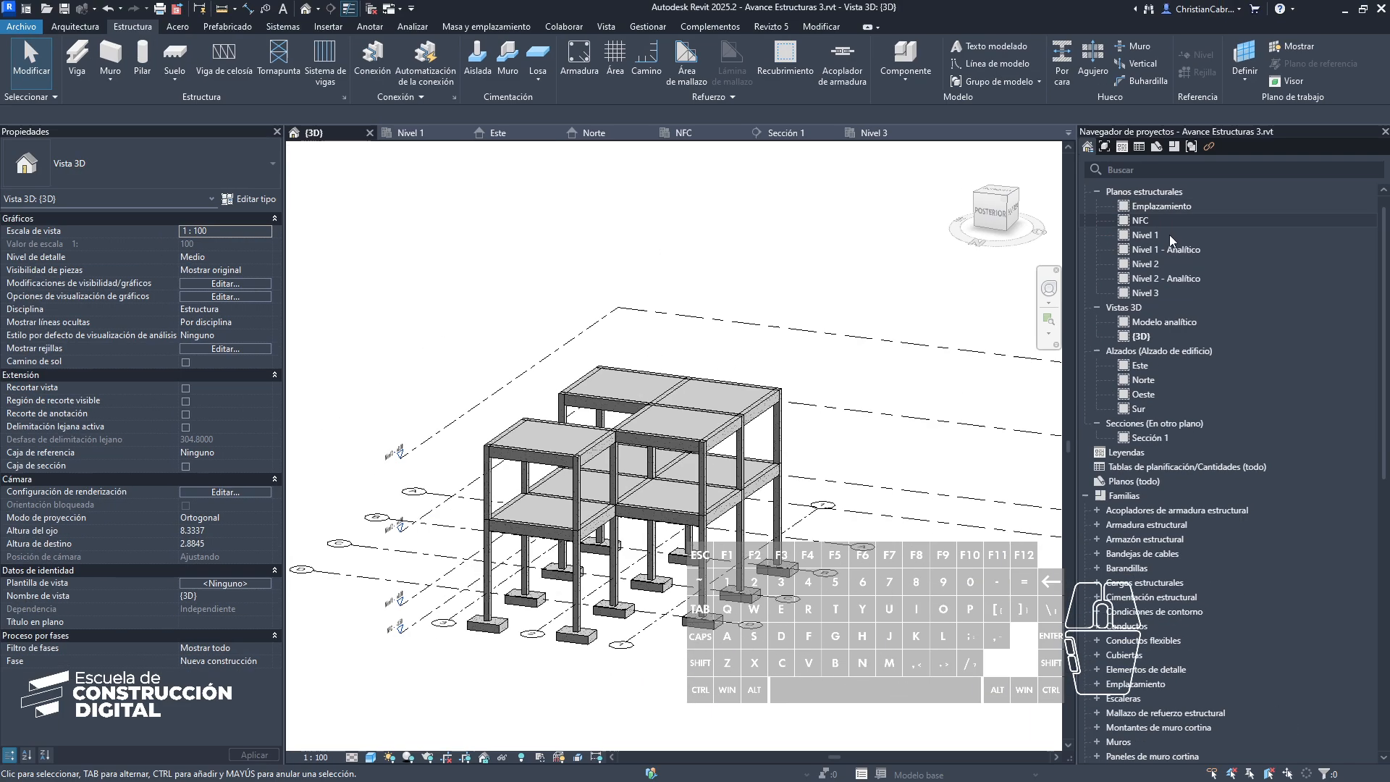
Step: Open the NFC structural plan and duplicate that view
double_click(1139, 221)
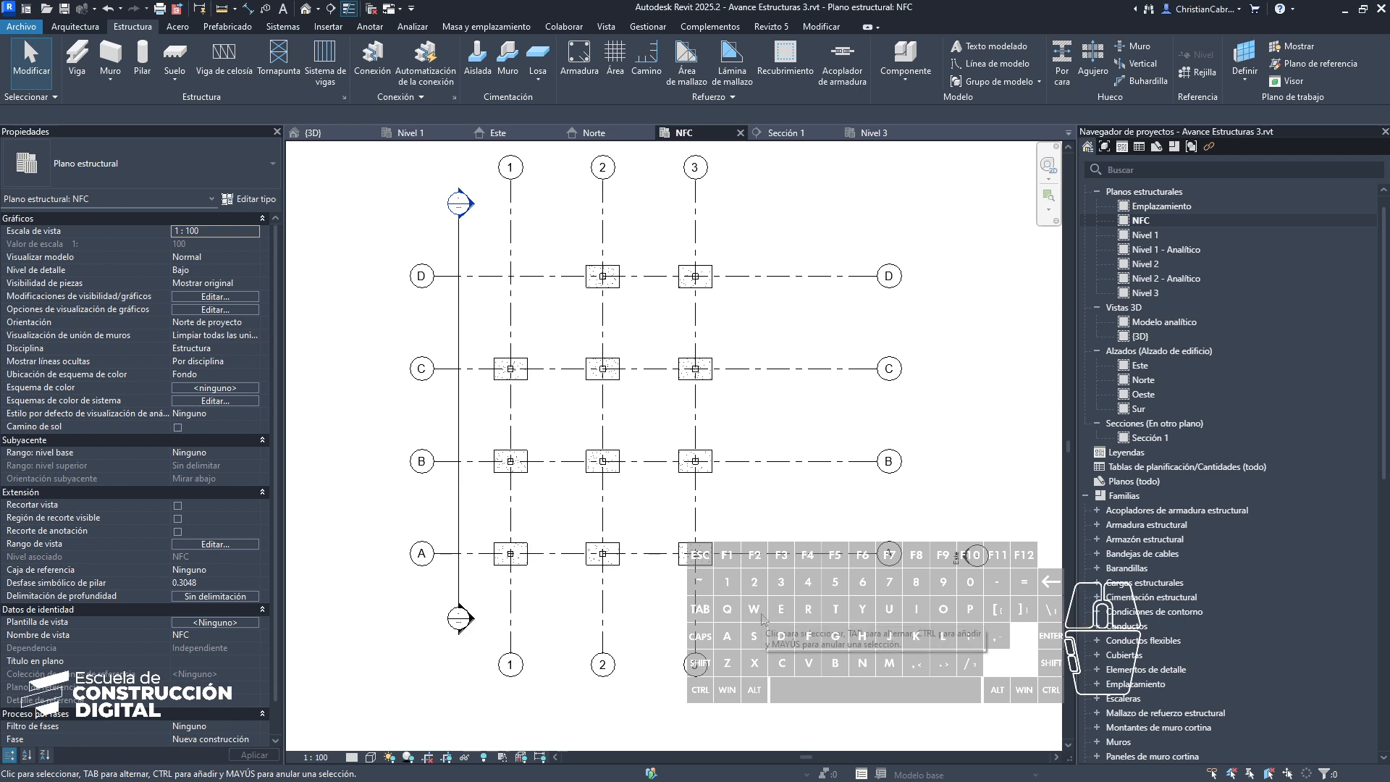
middle_drag(806, 627, 790, 629)
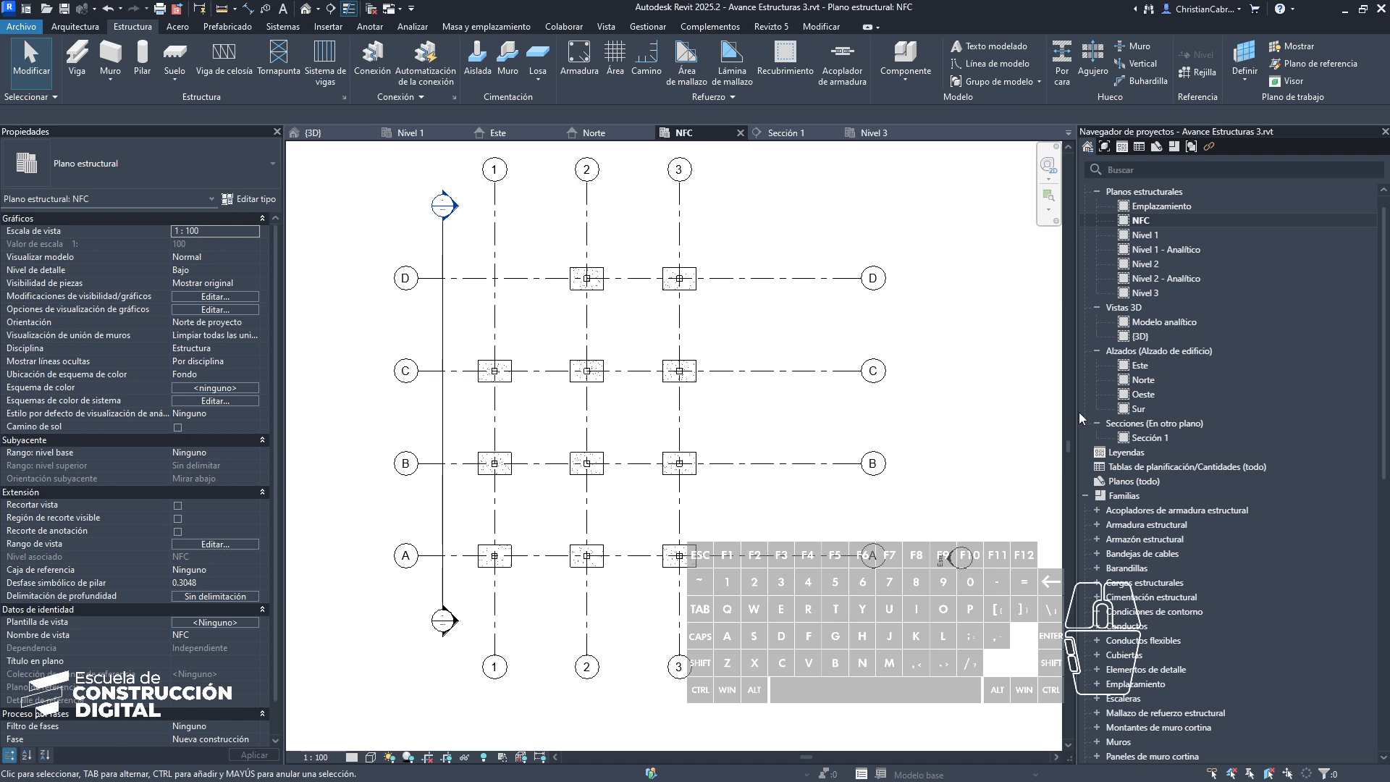
right_click(1140, 224)
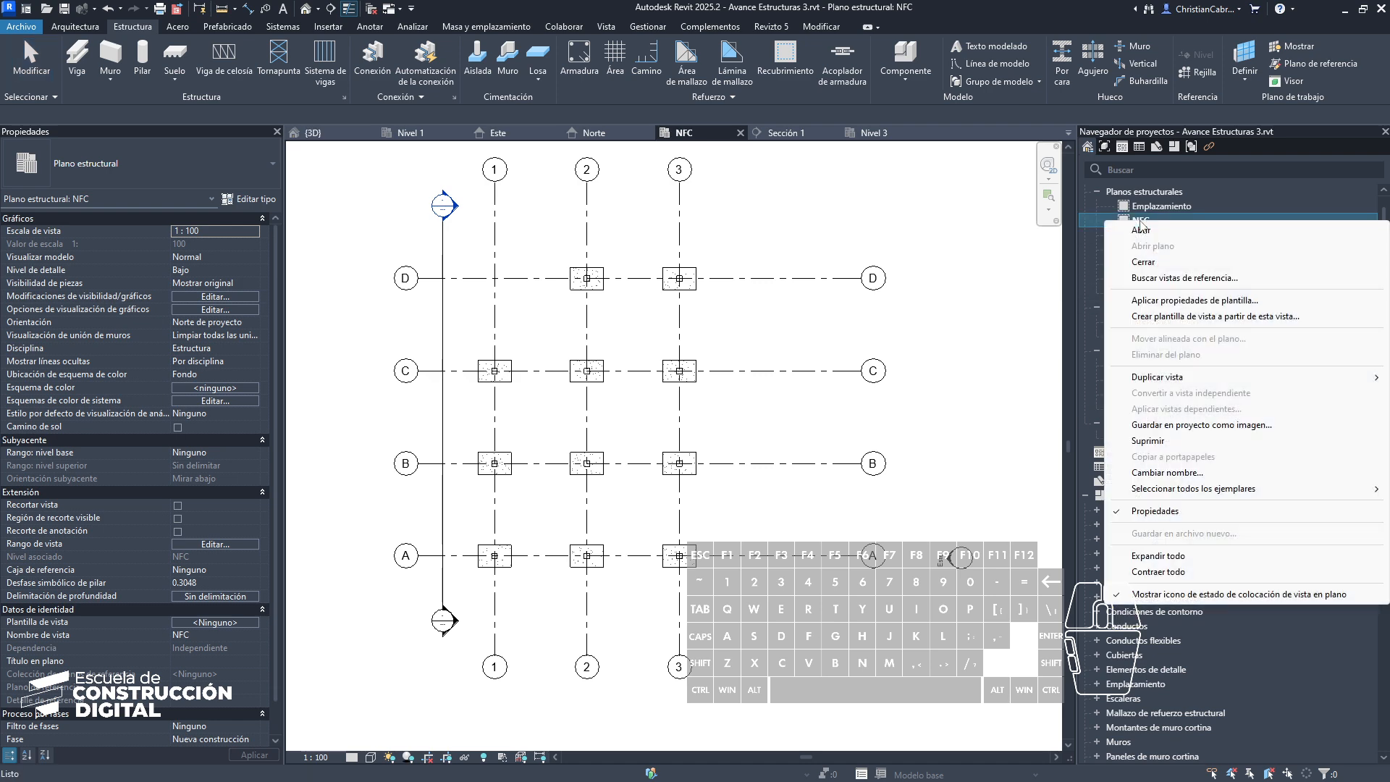
mouse_move(1187, 377)
click(1049, 377)
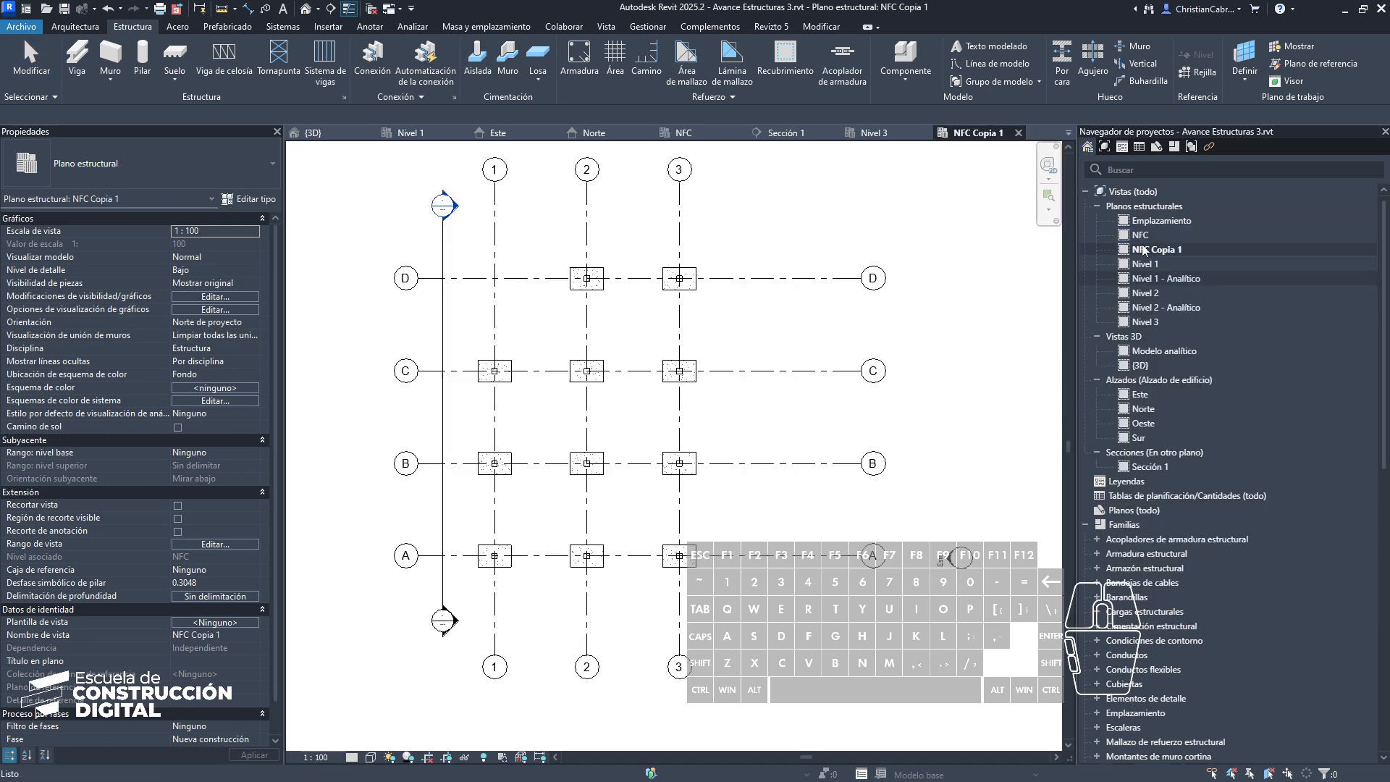
Step: Rename the duplicated NFC structural plan view as Cimentaciones
click(1157, 251)
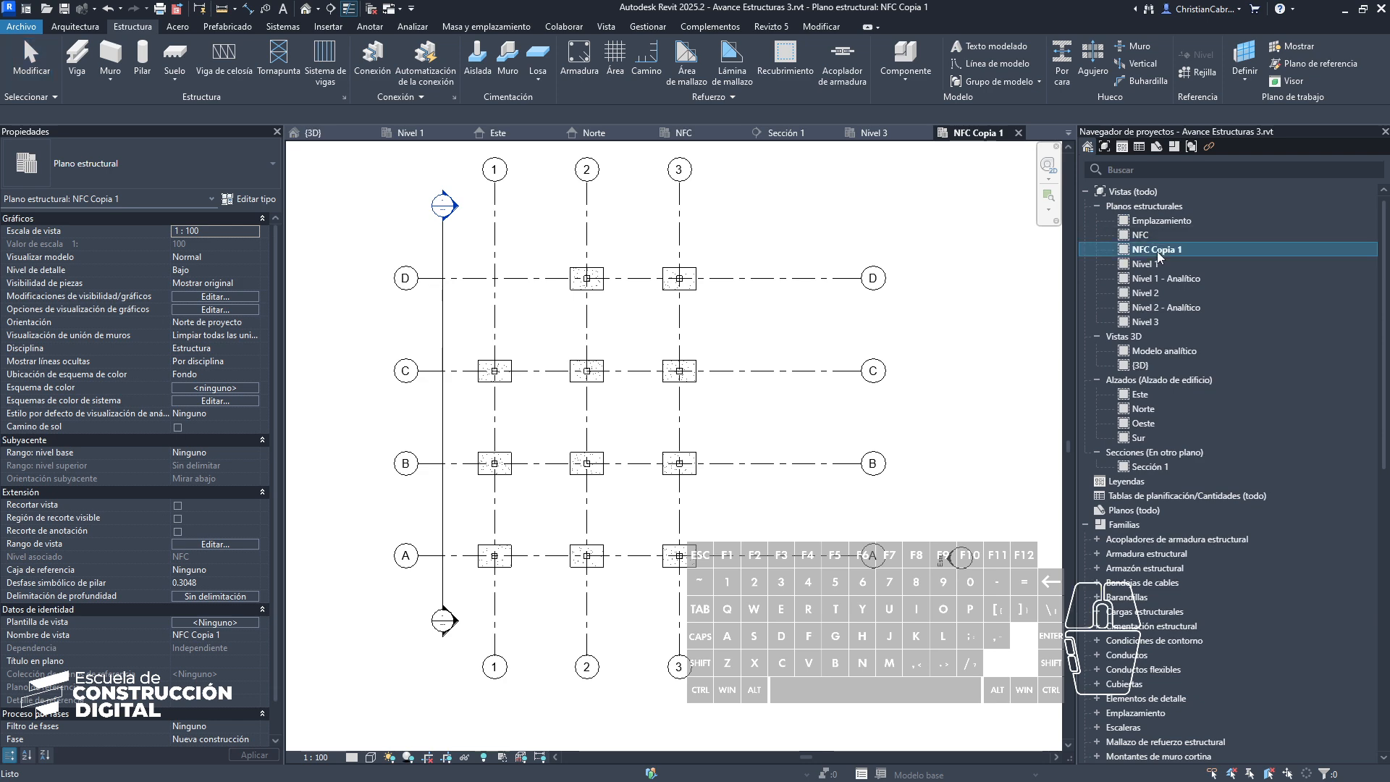
text(Cimentaciones)
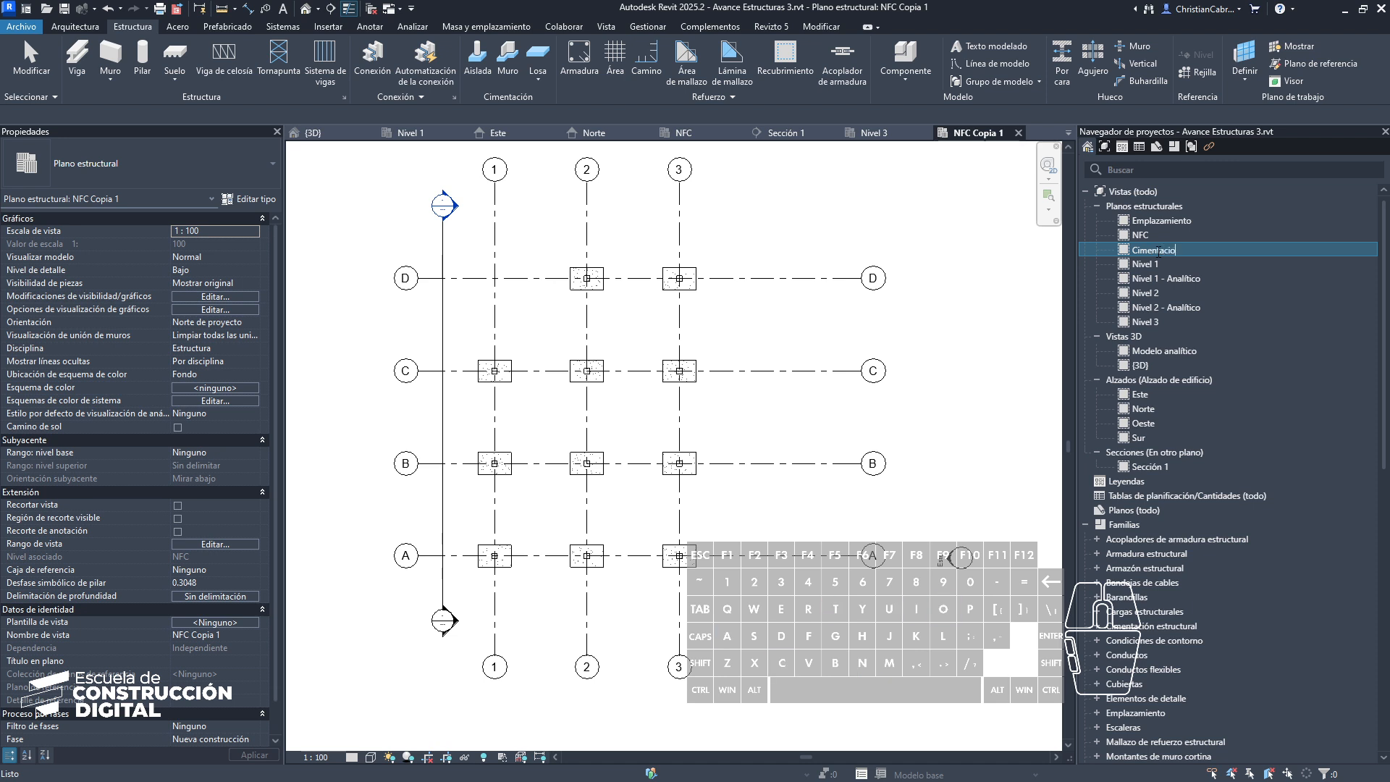
key(Return)
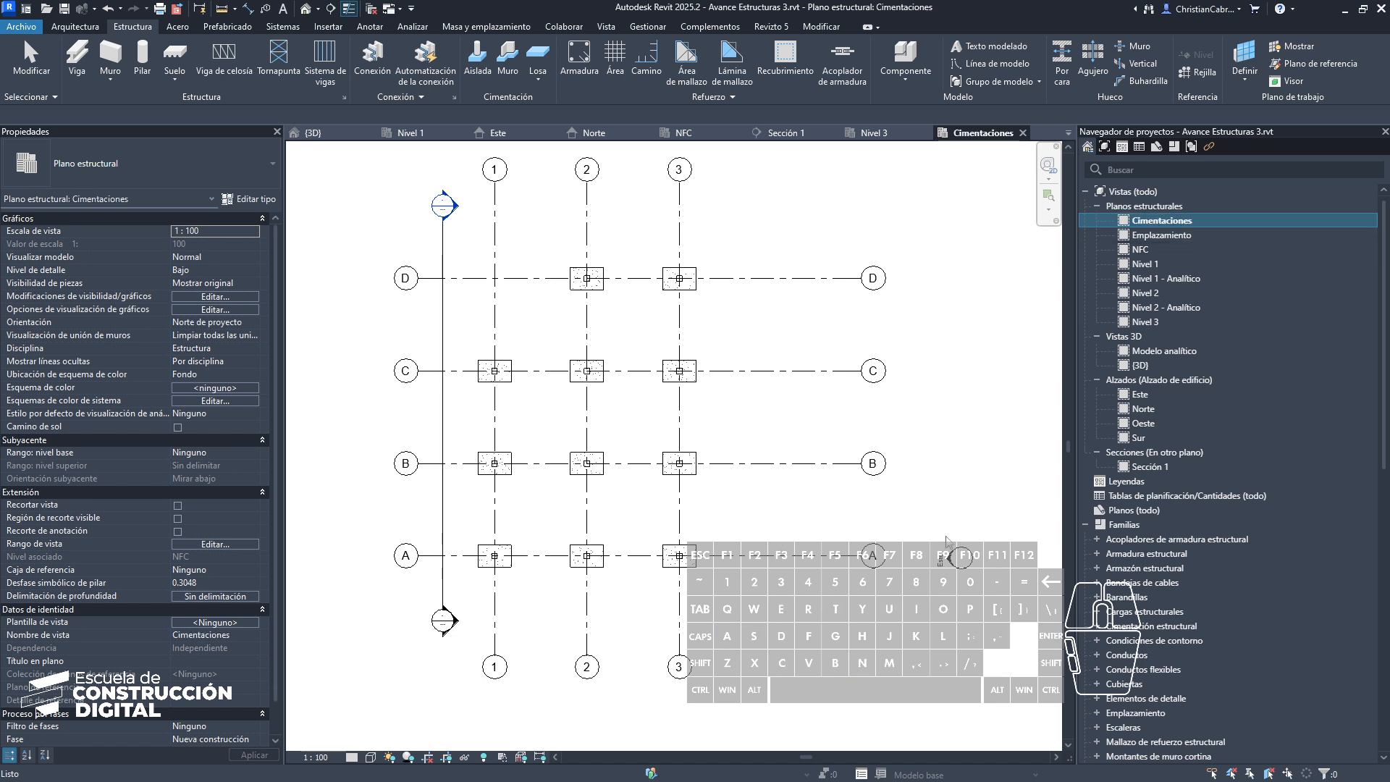
Step: Turn off the thin lines display so the footings and columns show their real line weights
scroll(629, 253, up, 8)
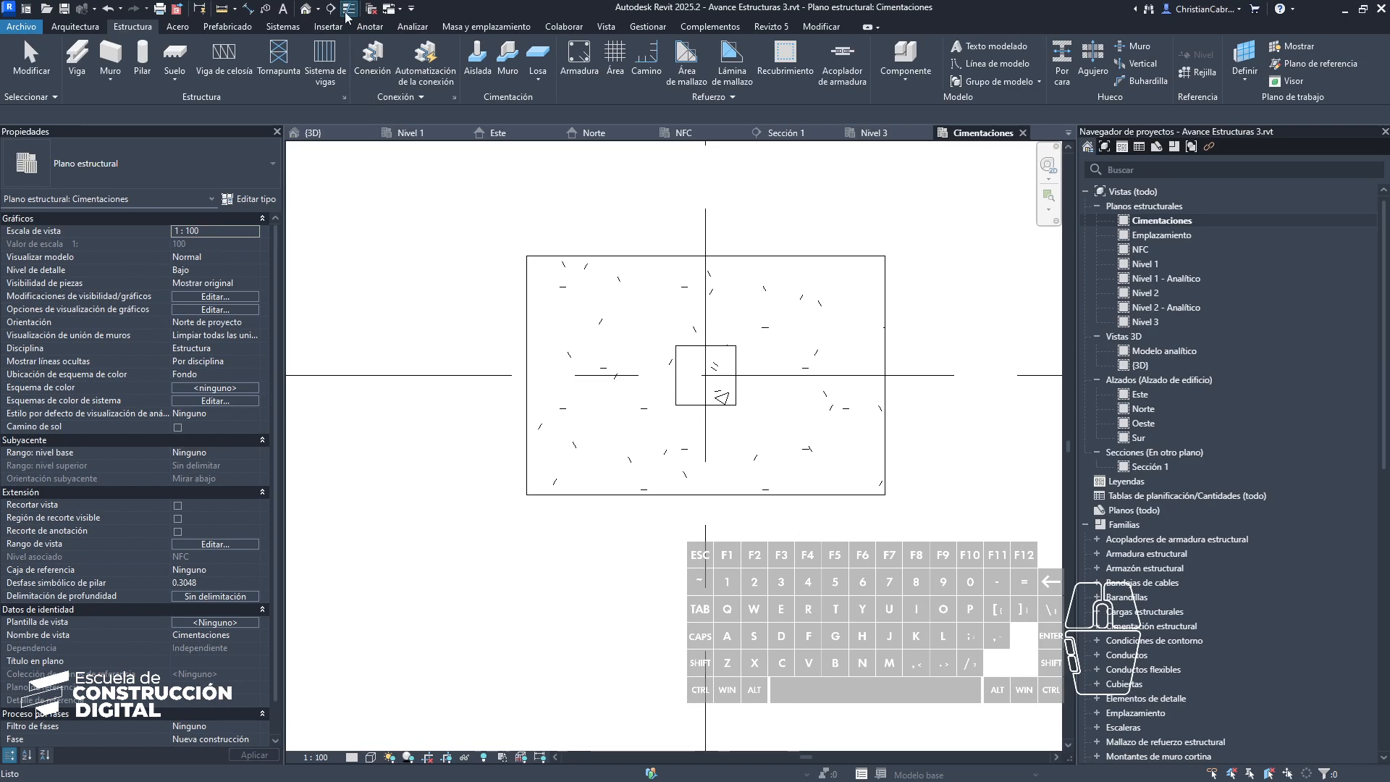
click(346, 13)
scroll(486, 369, down, 5)
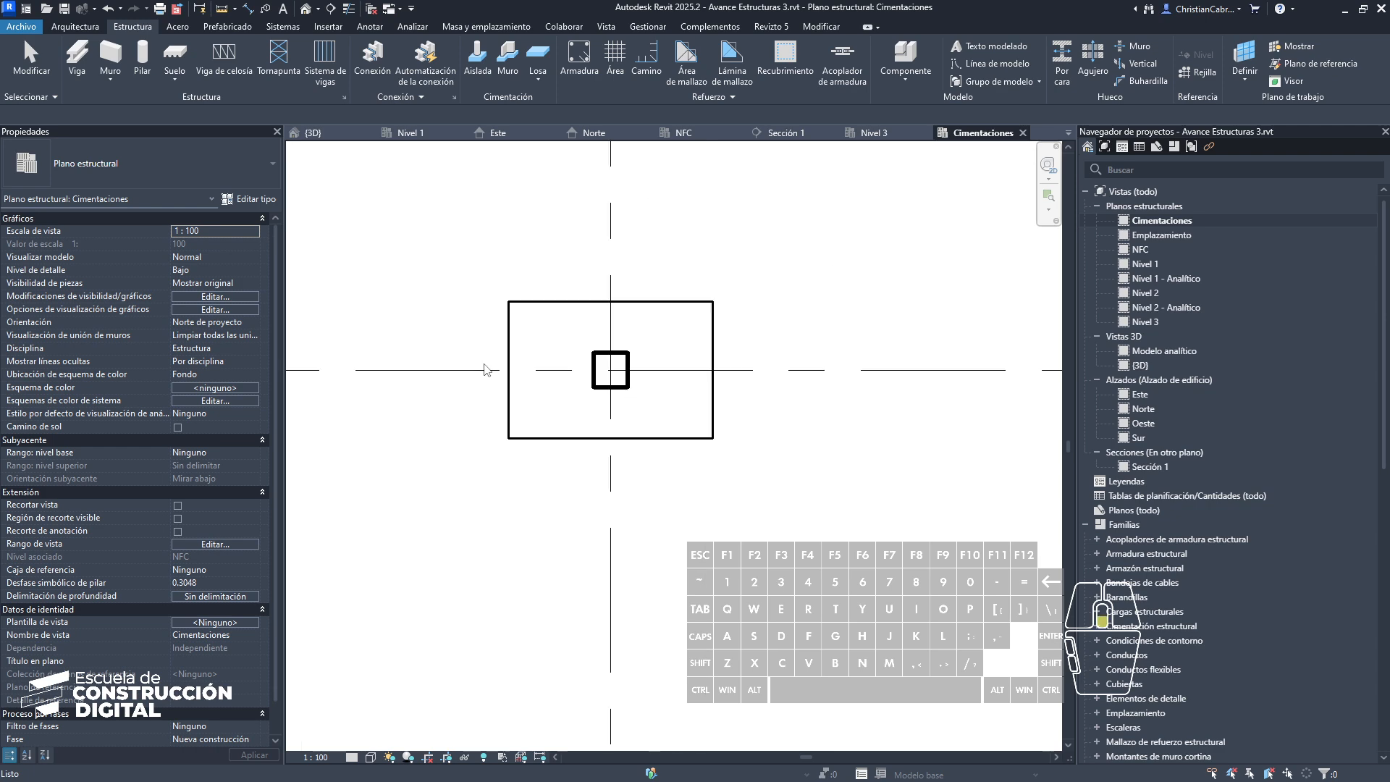
middle_drag(434, 483, 530, 381)
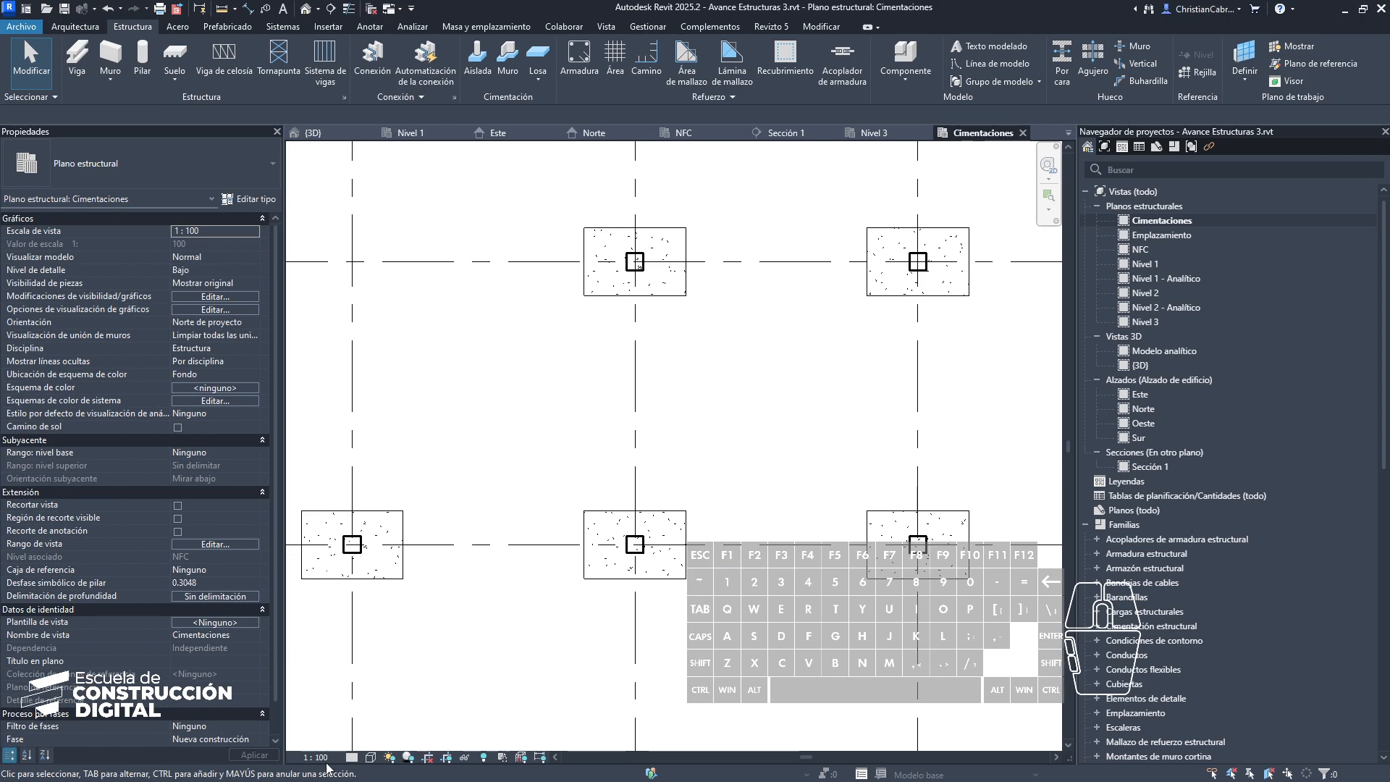
Step: Set the scale of the Cimentaciones plan view to 1:50
click(300, 732)
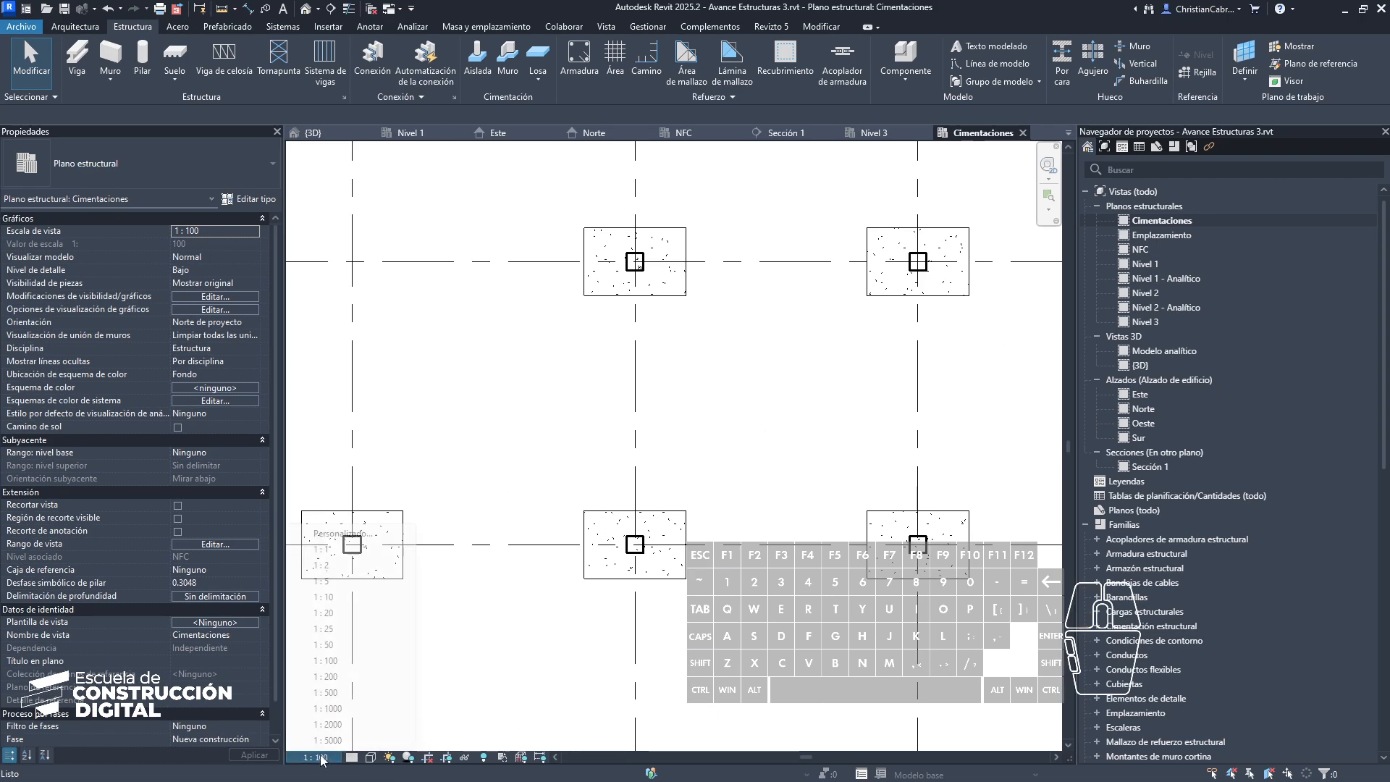
click(323, 645)
scroll(635, 561, up, 5)
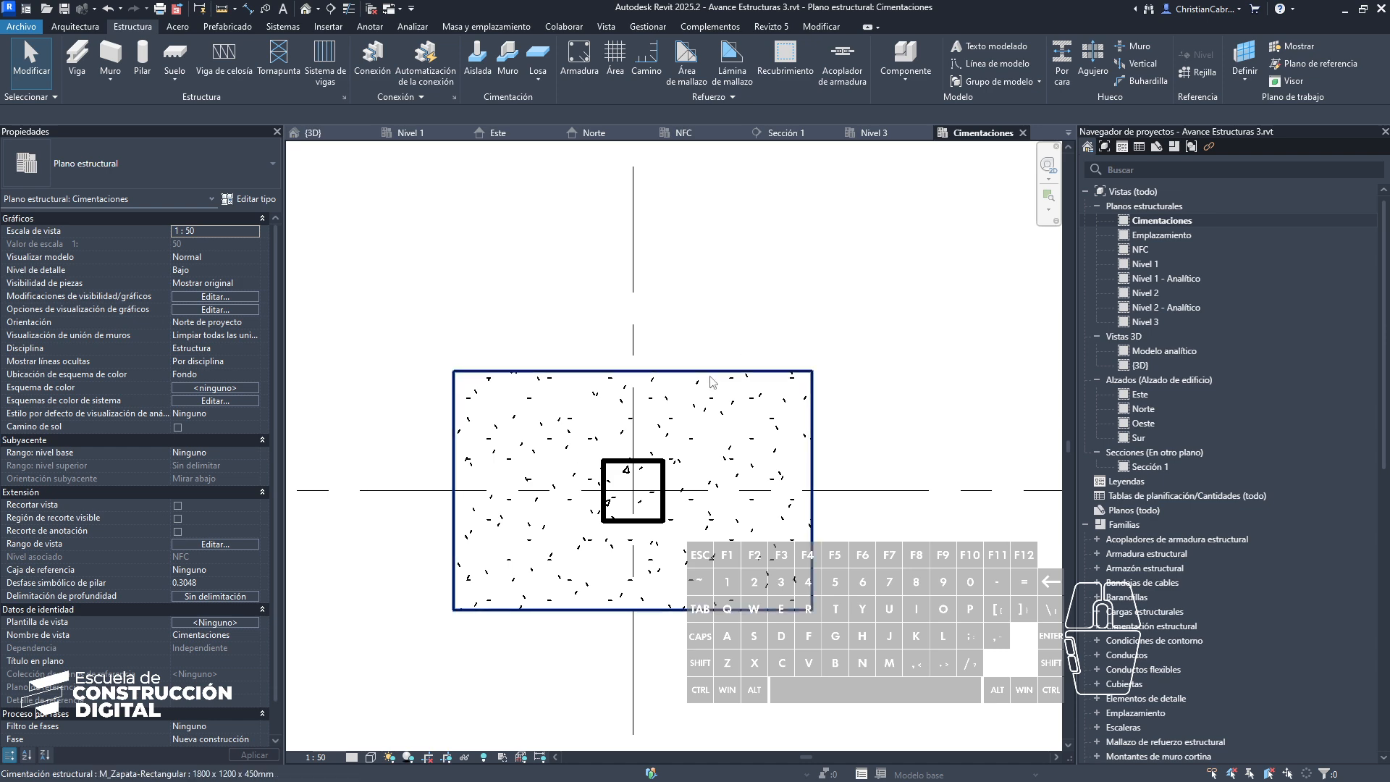
key(ctrl)
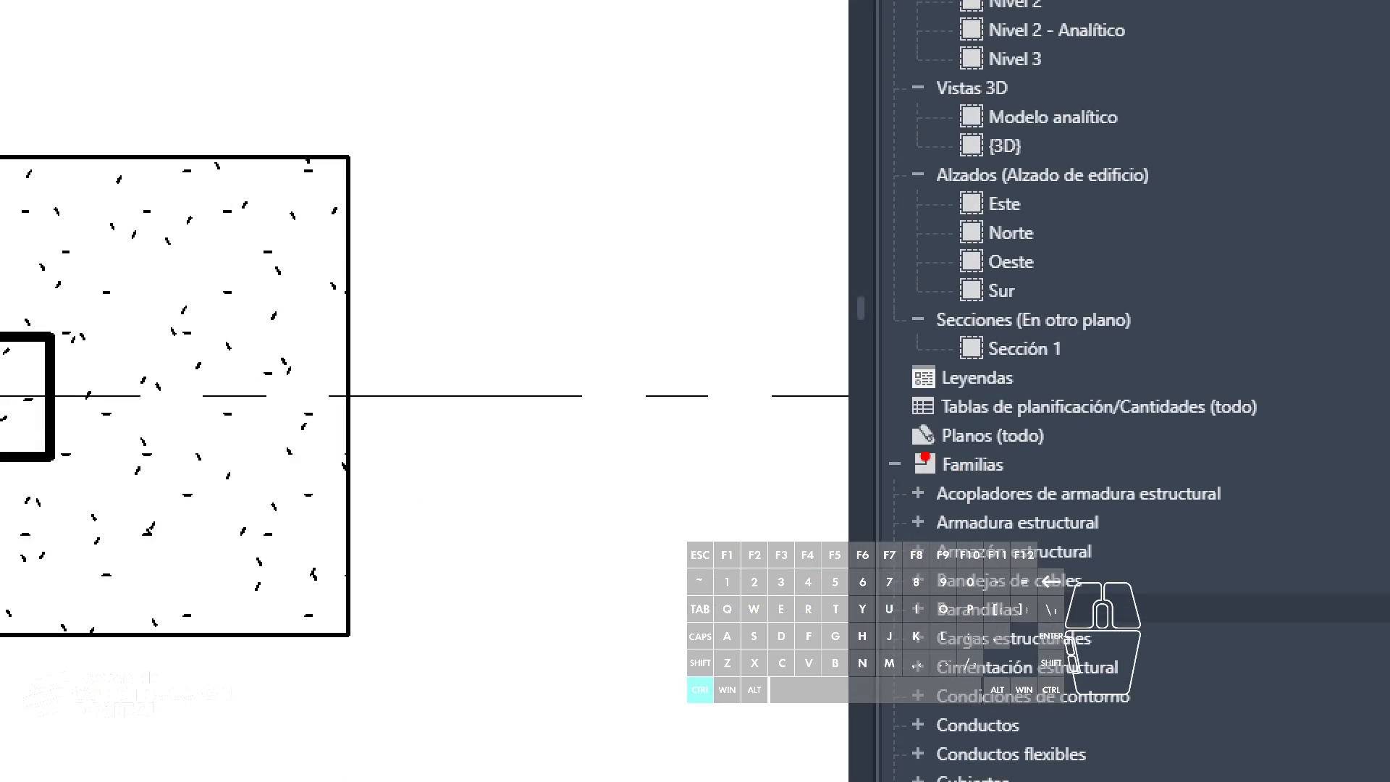
ctrl+drag(879, 414, 1095, 455)
key(Escape)
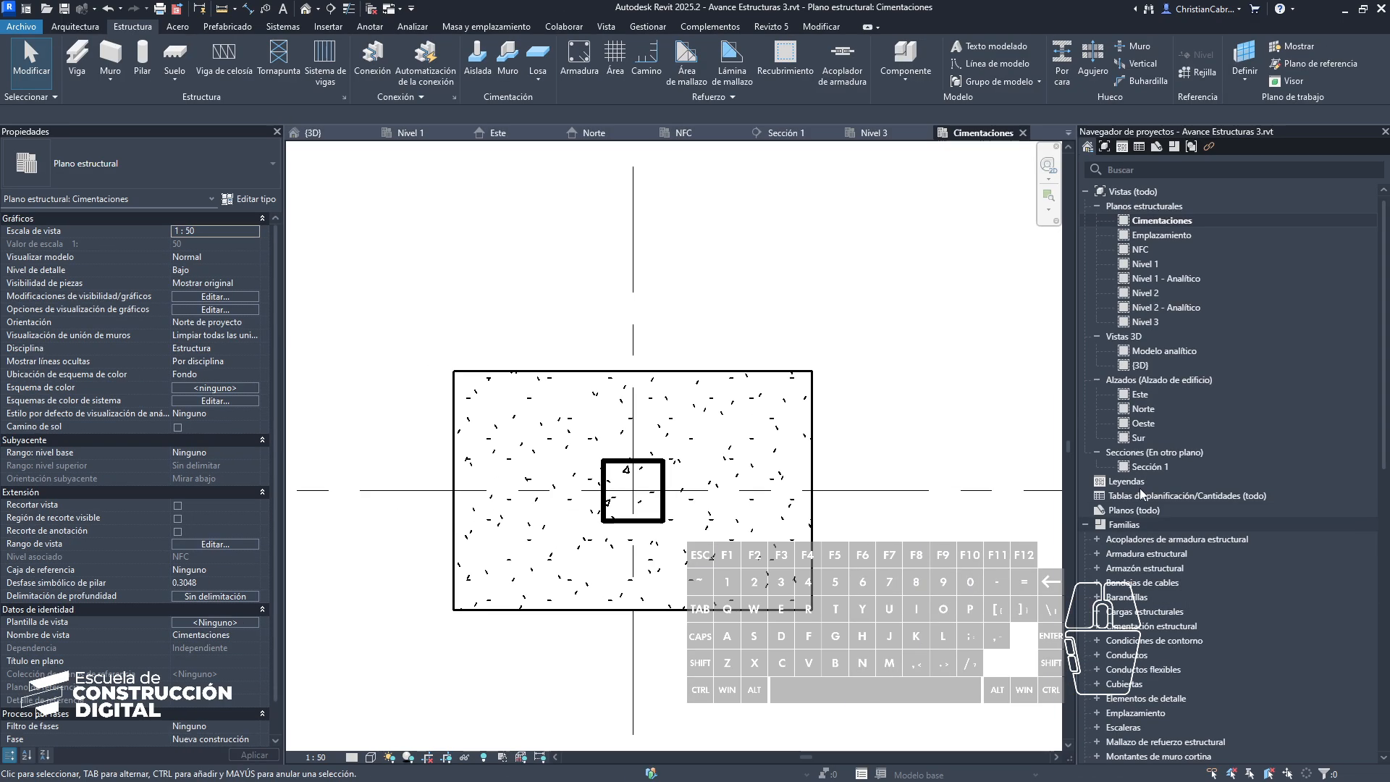
Step: Create a new sheet using the A1 métrico title block
click(611, 29)
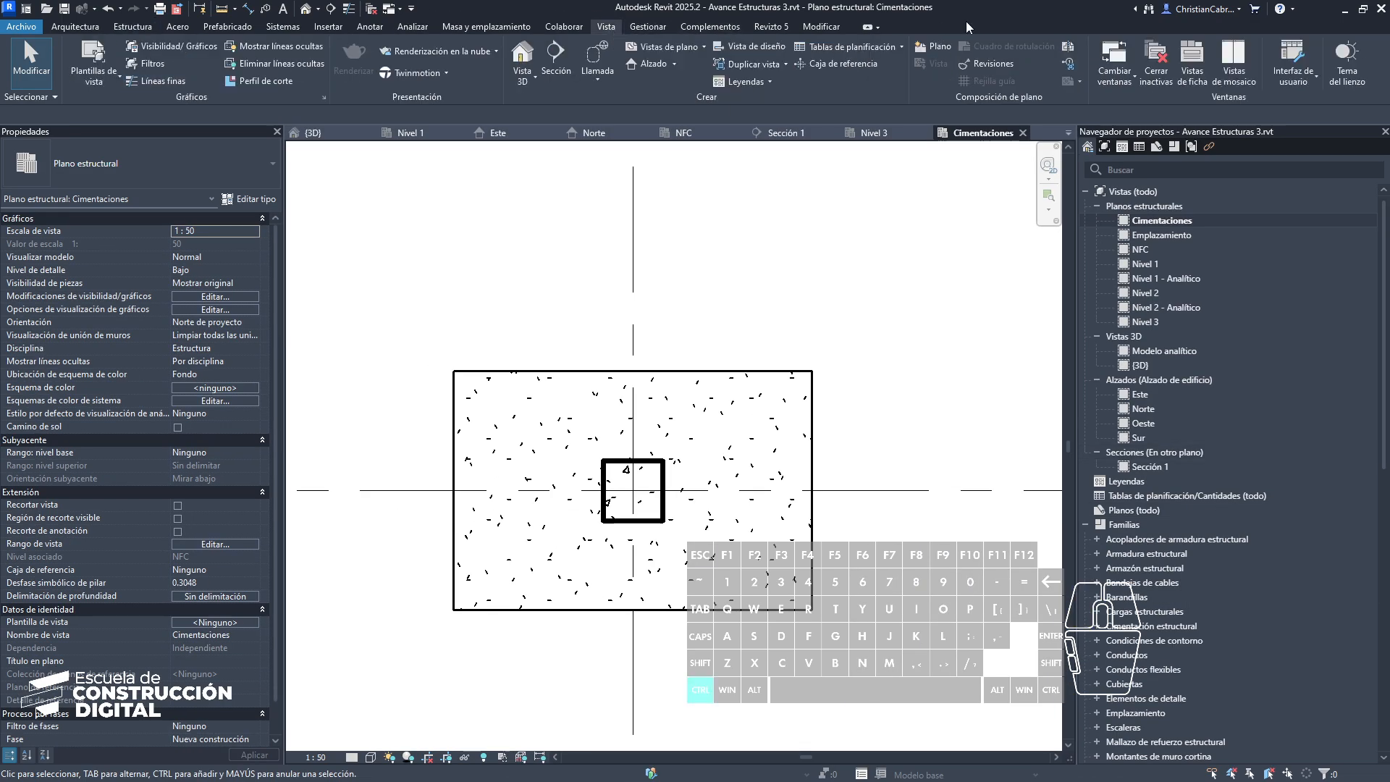
key(ctrl+1)
mouse_move(796, 74)
ctrl+mouse_down()
mouse_move(924, 99)
mouse_move(926, 113)
ctrl+mouse_up()
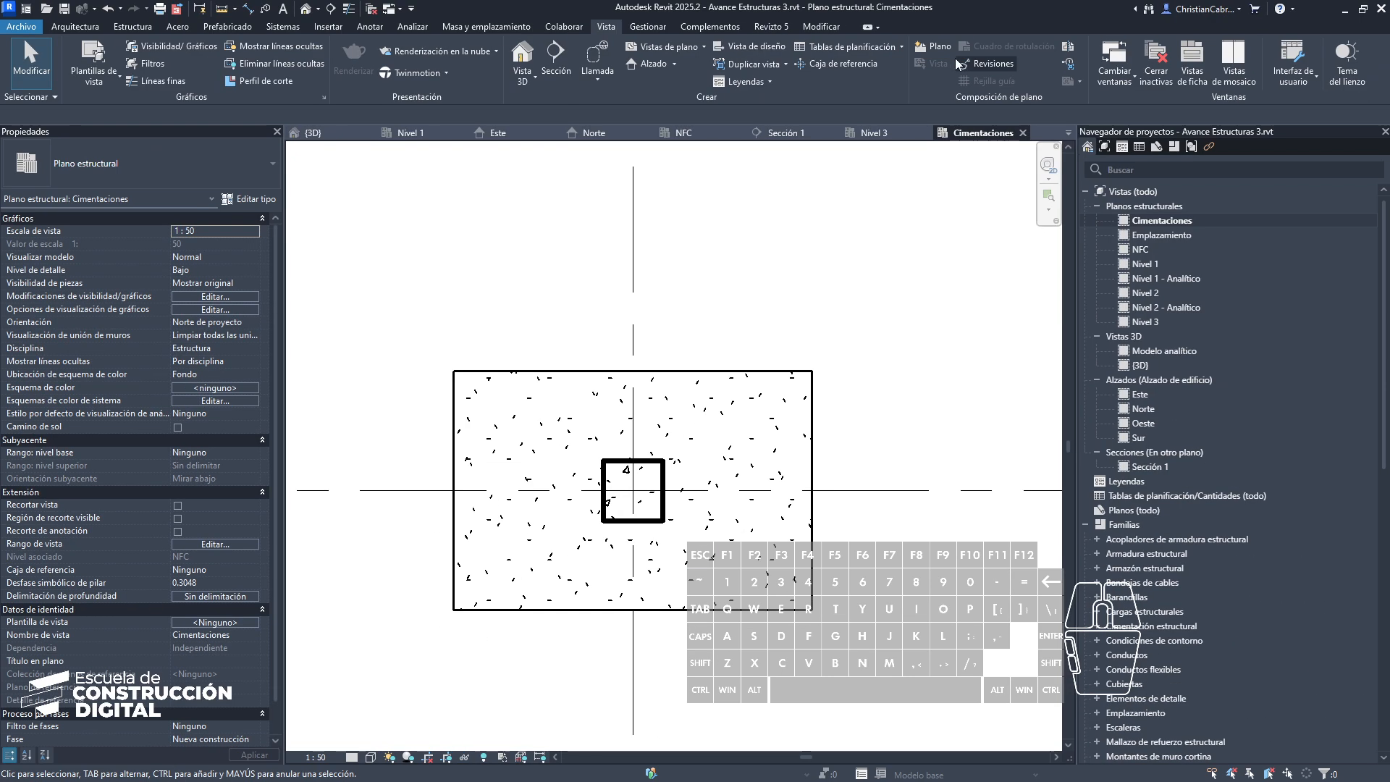
click(873, 99)
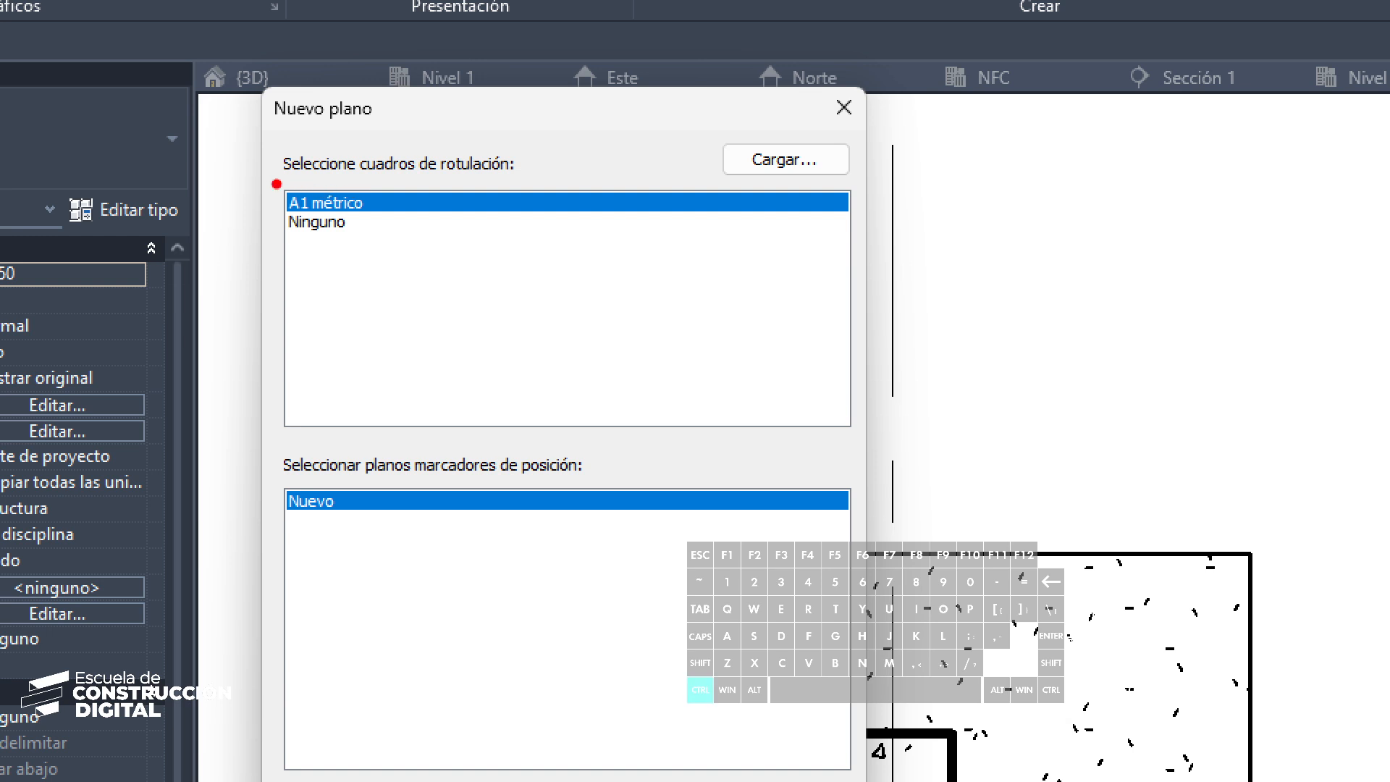
ctrl+drag(322, 183, 390, 206)
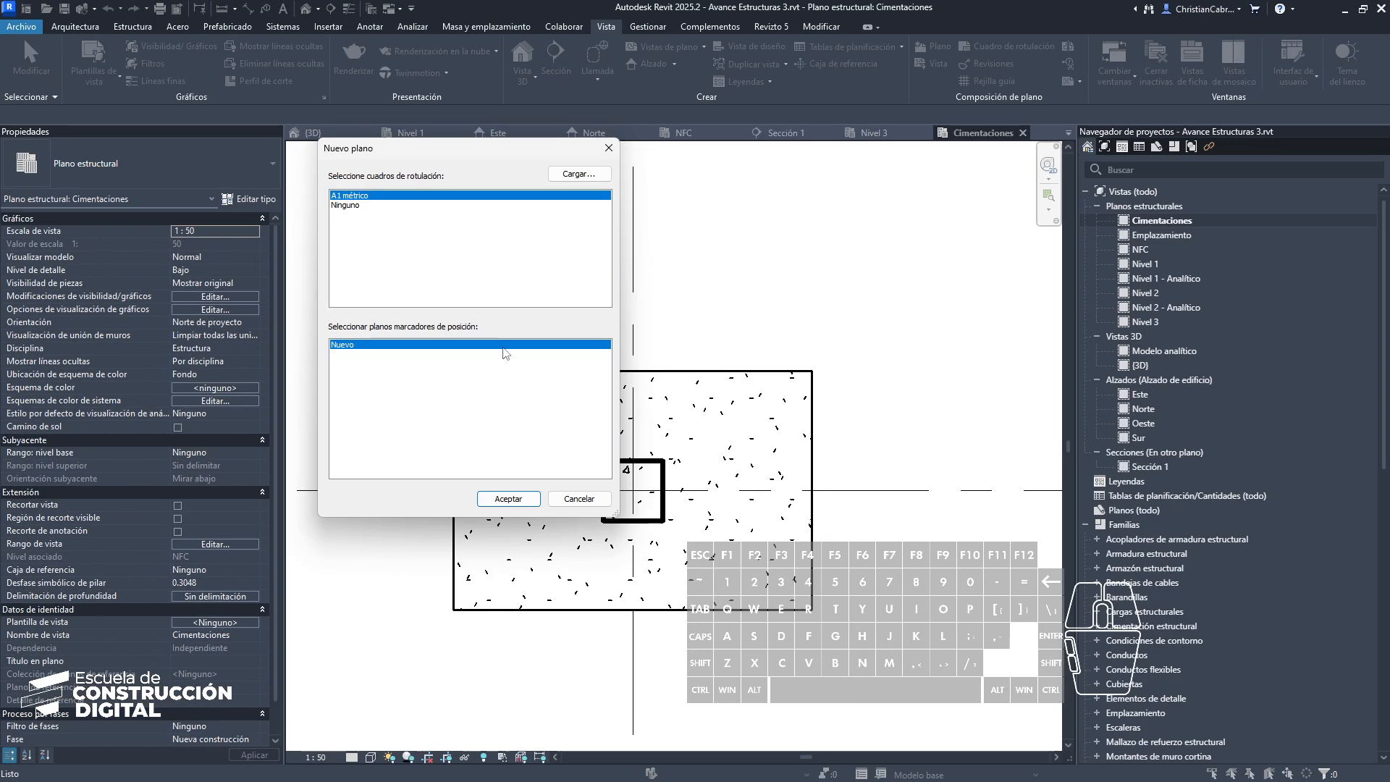
click(508, 499)
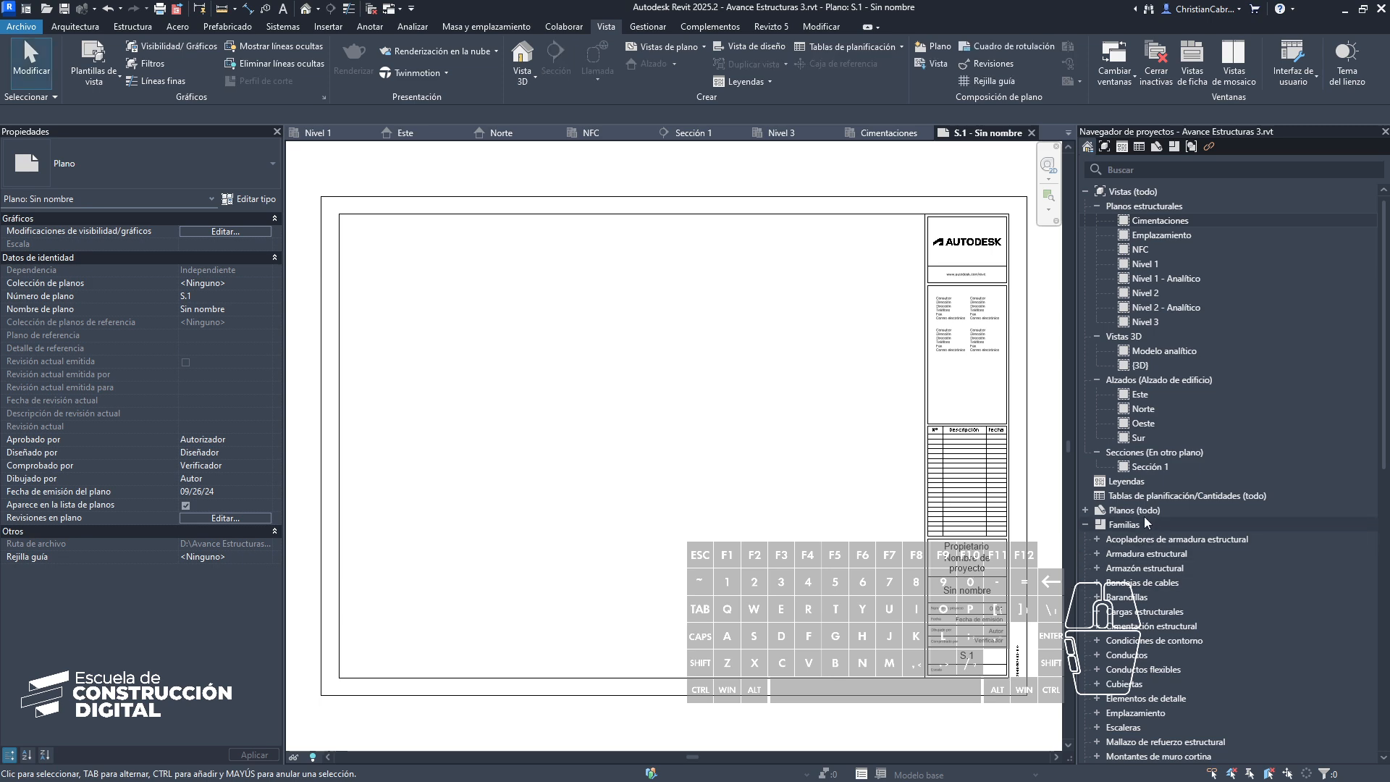
Step: Set the new sheet's number to ES-01 and its name to Cimentación
click(1083, 512)
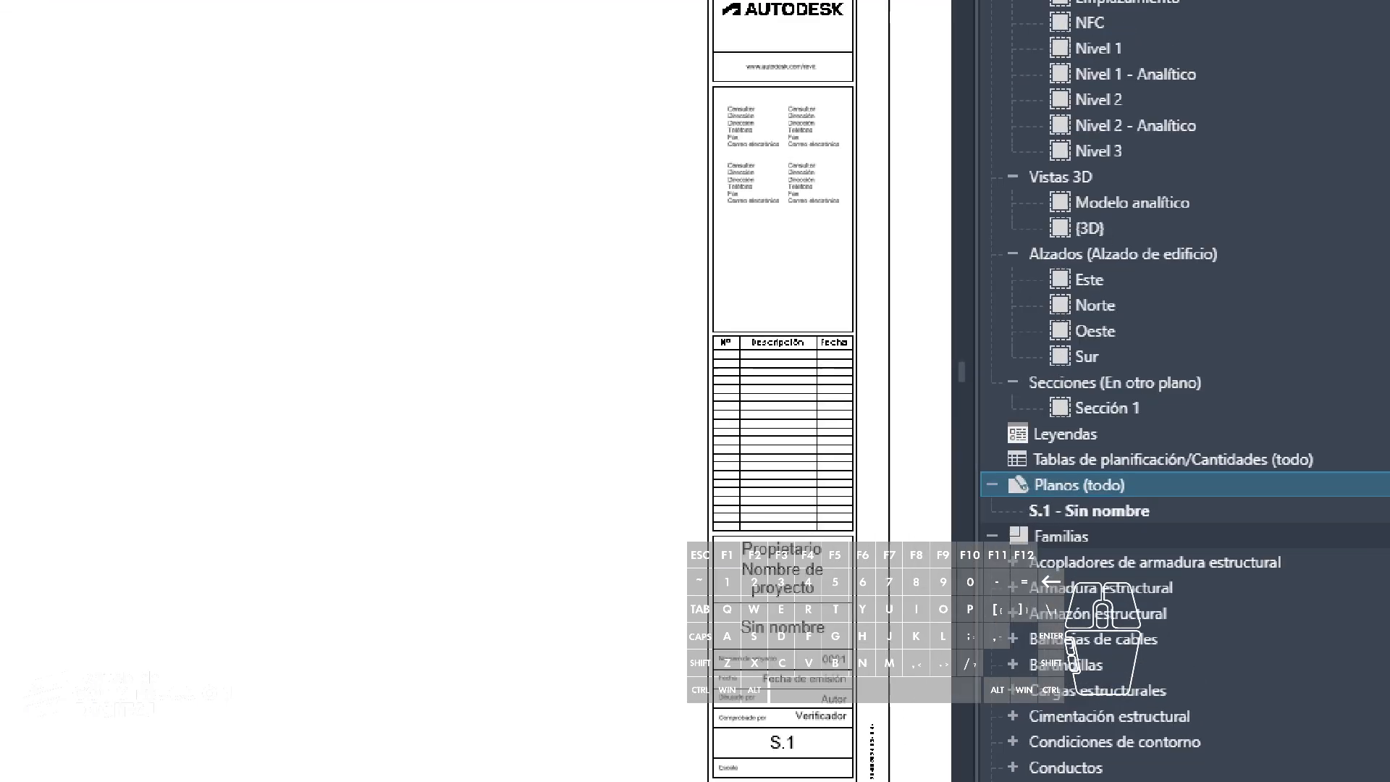
click(1063, 508)
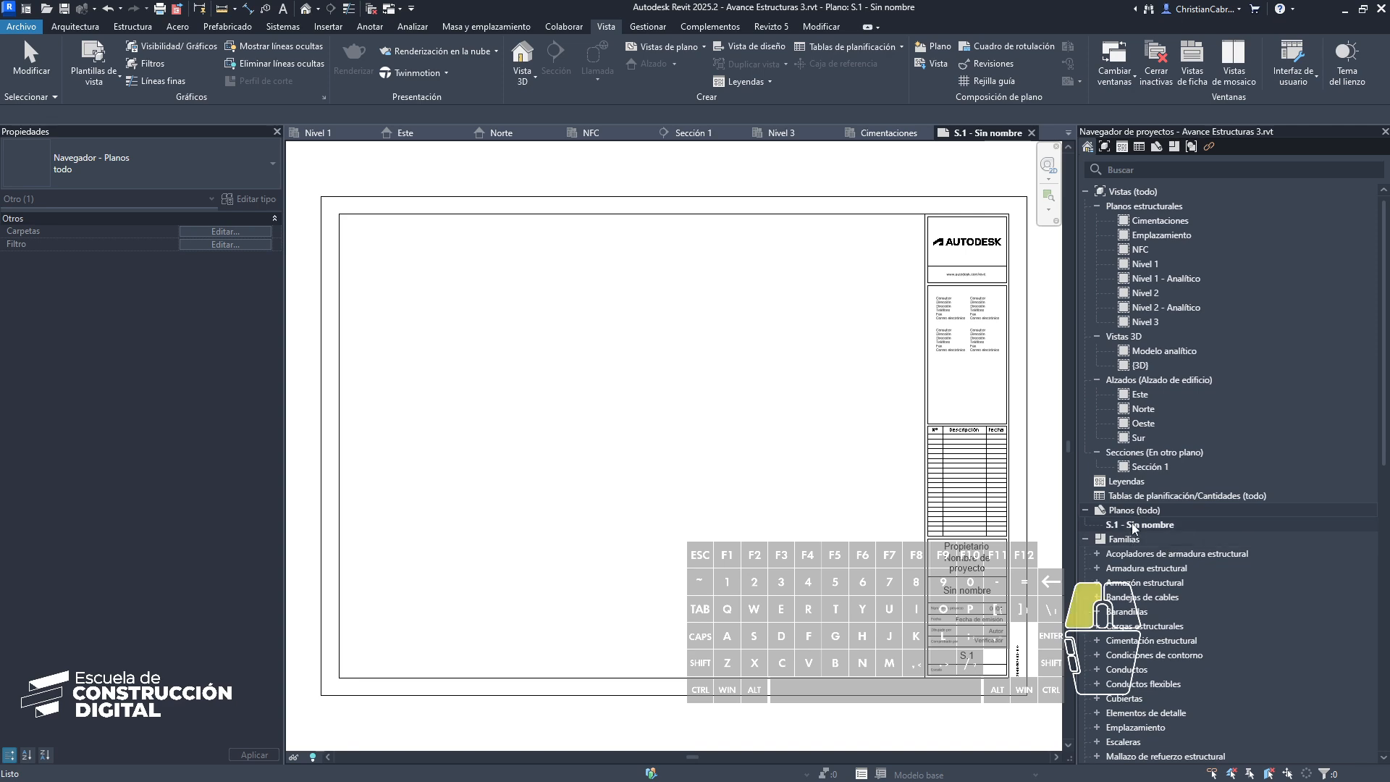
click(1134, 526)
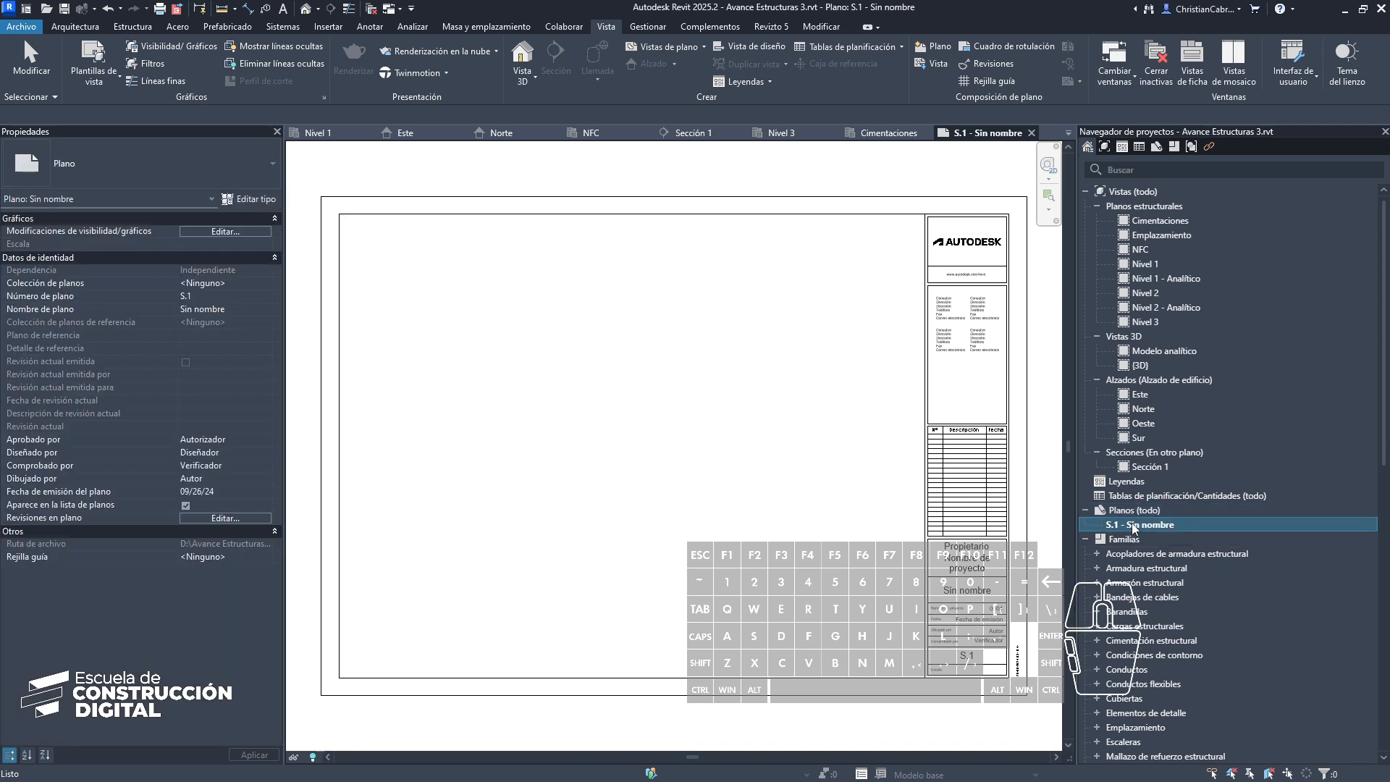
key(F2)
text(E)
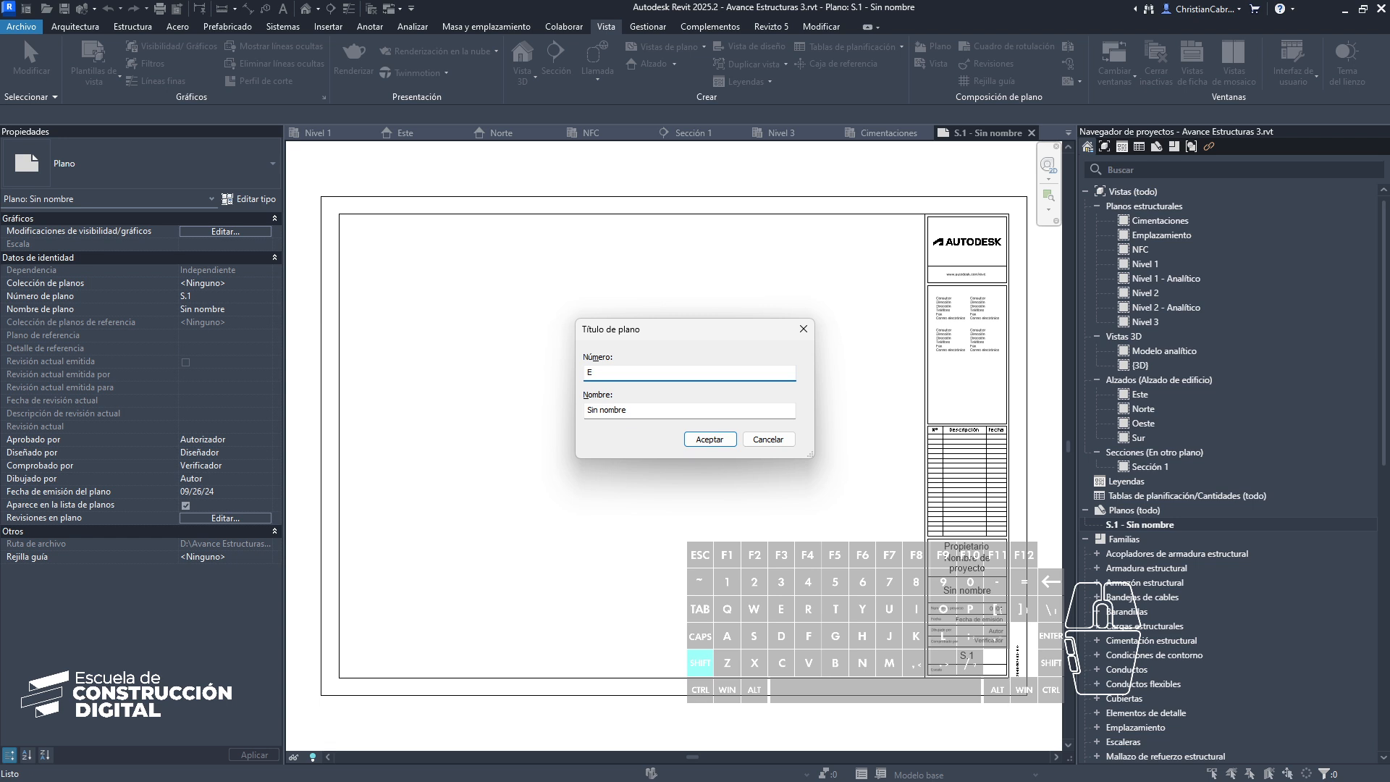
text(S-01)
key(Tab)
text(C)
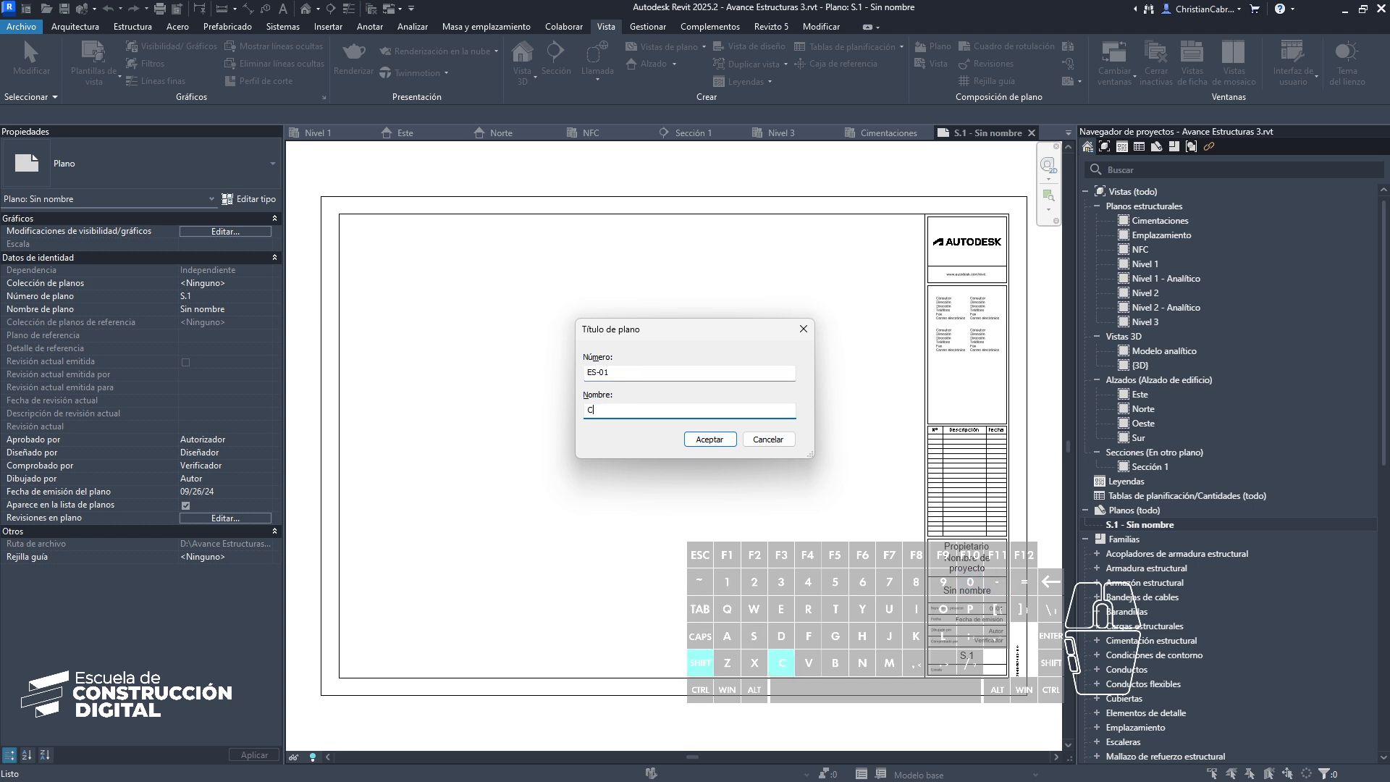
text(imentación)
key(Return)
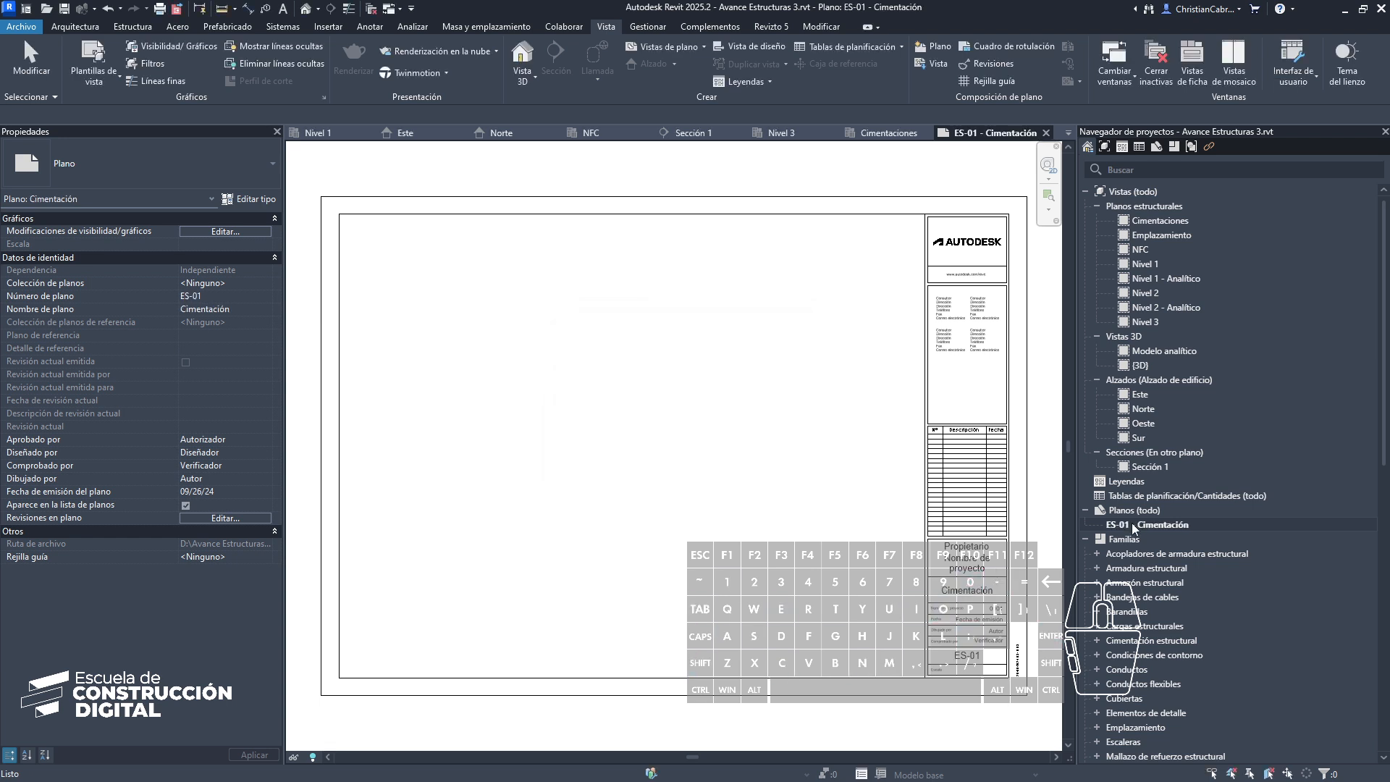
scroll(625, 571, down, 1)
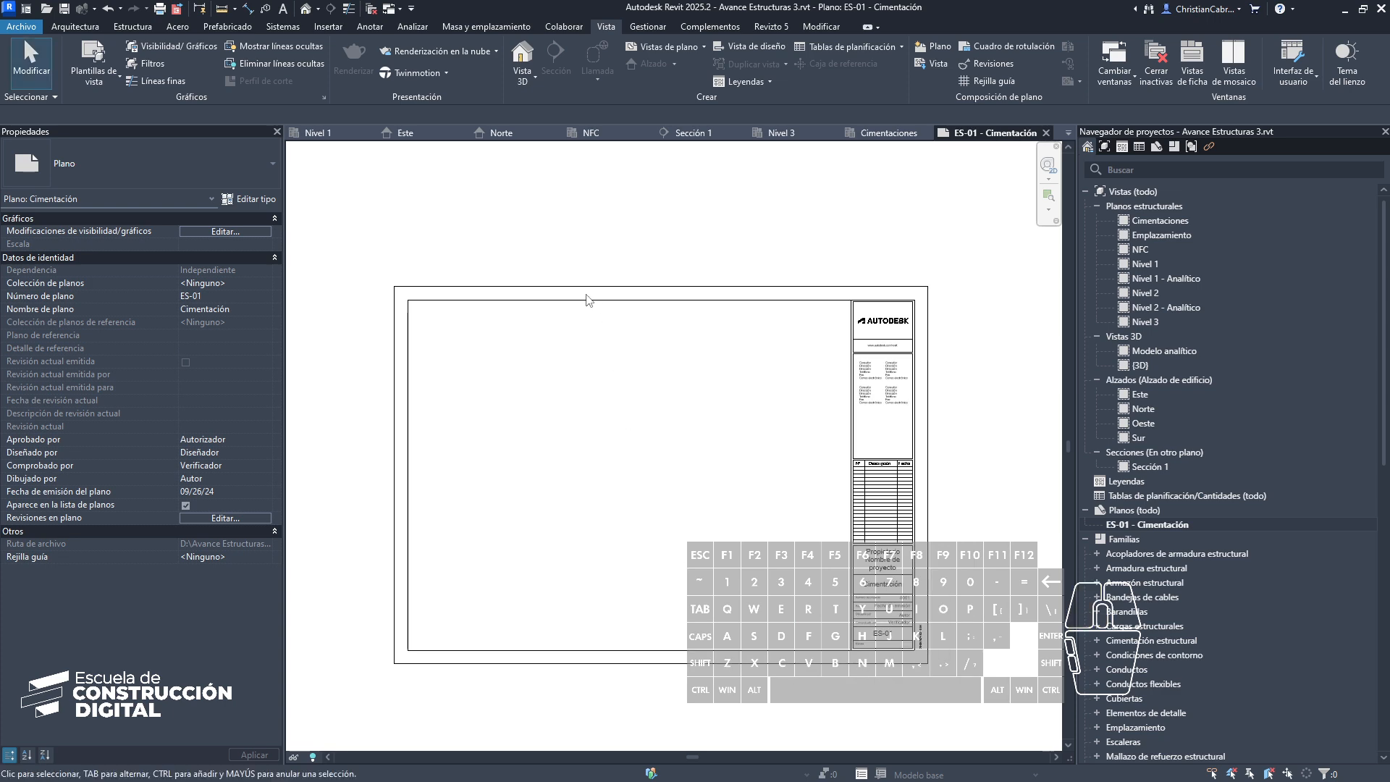
click(928, 520)
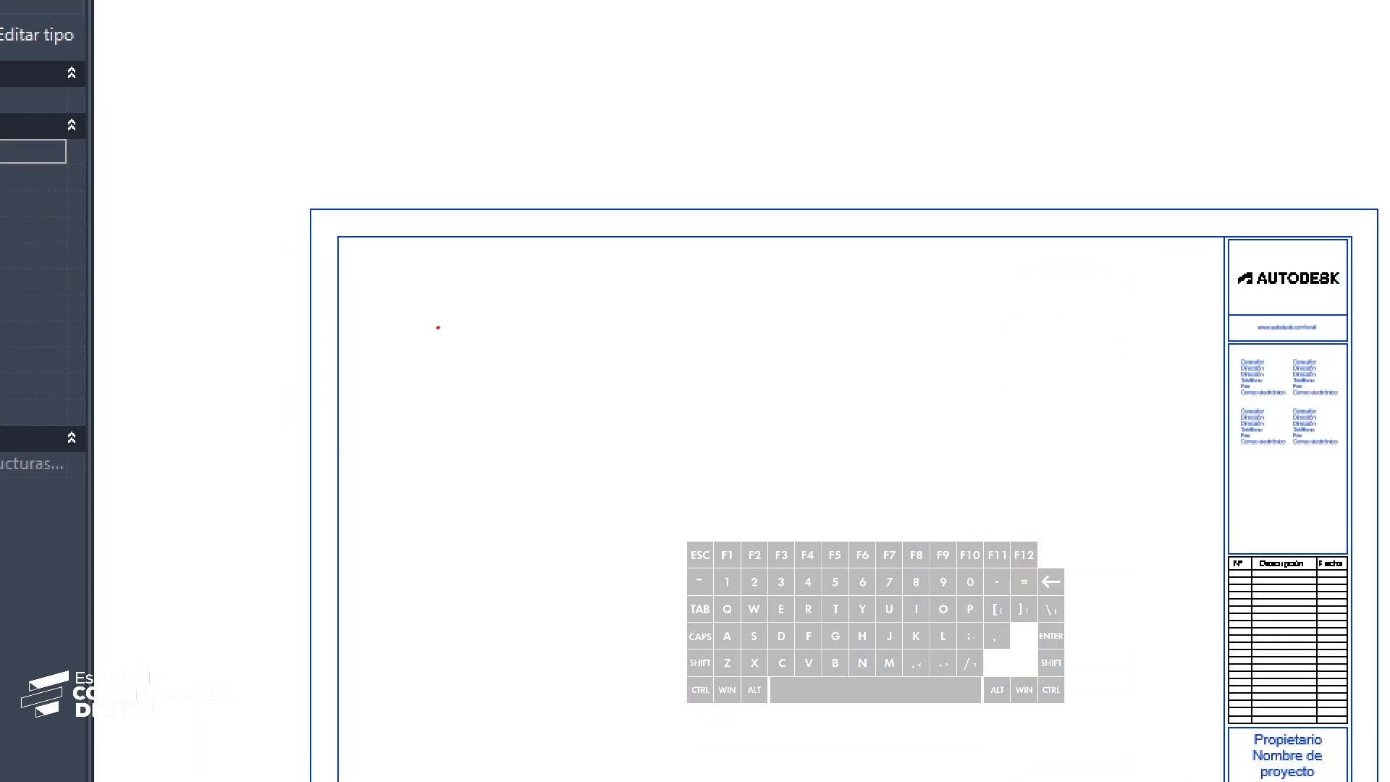
mouse_move(417, 308)
ctrl+mouse_down()
mouse_move(541, 461)
mouse_move(574, 469)
ctrl+mouse_up()
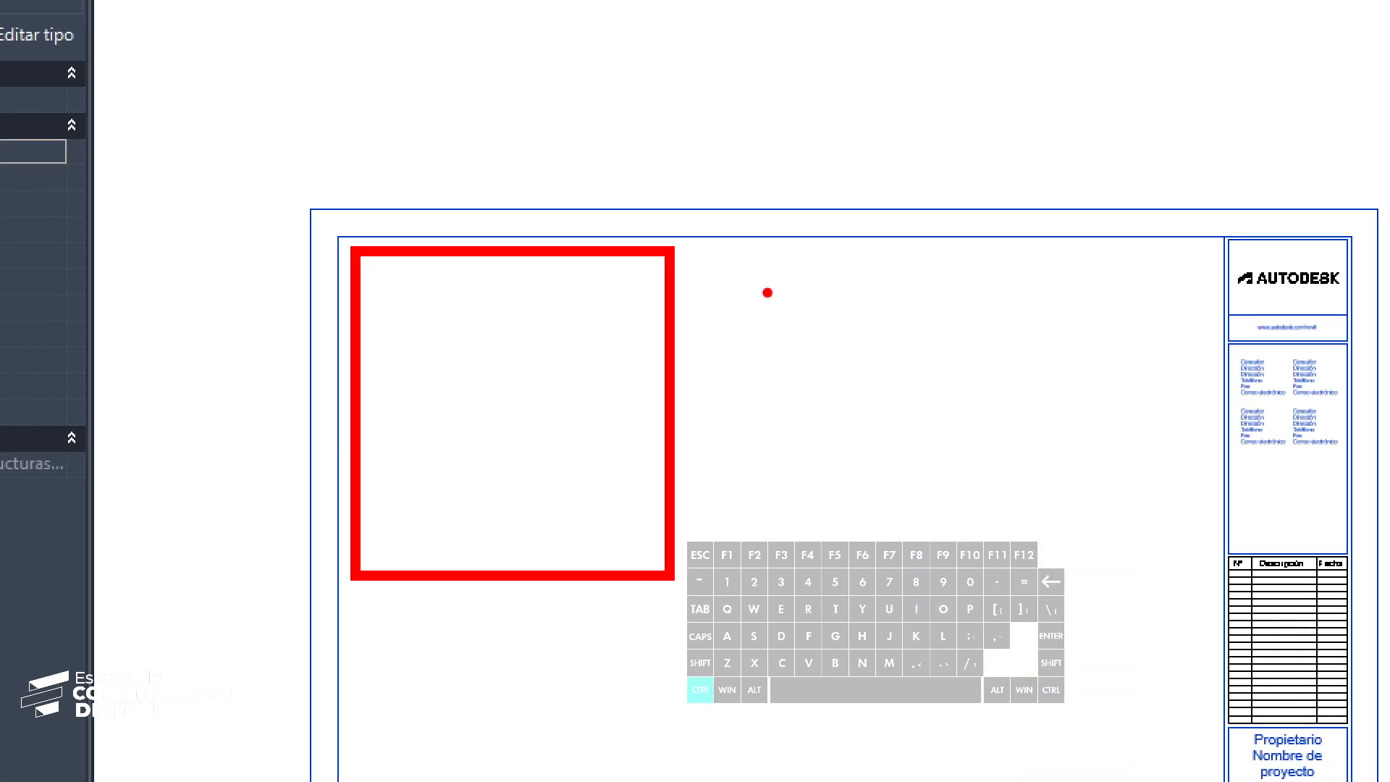
ctrl+drag(745, 251, 1140, 626)
key(Escape)
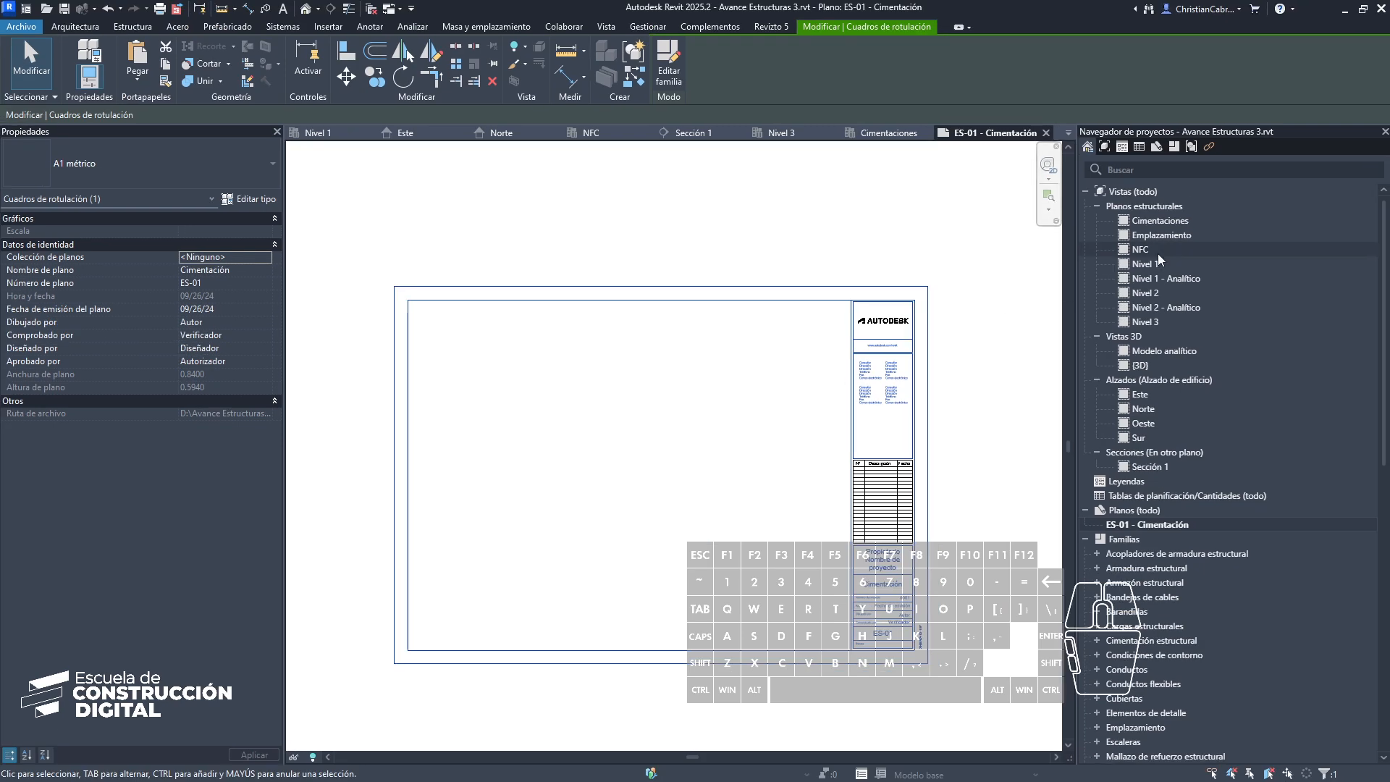
Step: Place the Cimentaciones structural plan view on the ES-01 - Cimentación sheet
click(1158, 227)
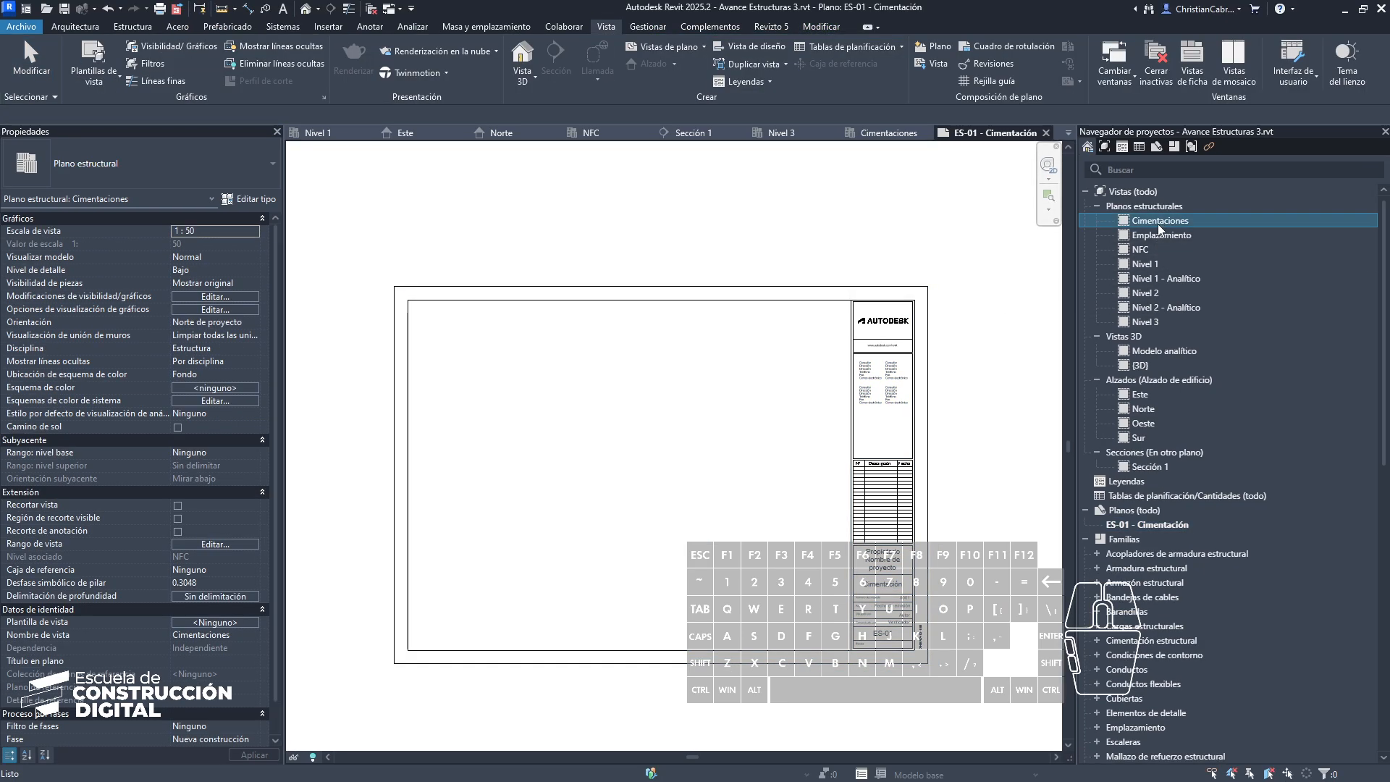
drag(1159, 228, 896, 286)
drag(537, 386, 441, 400)
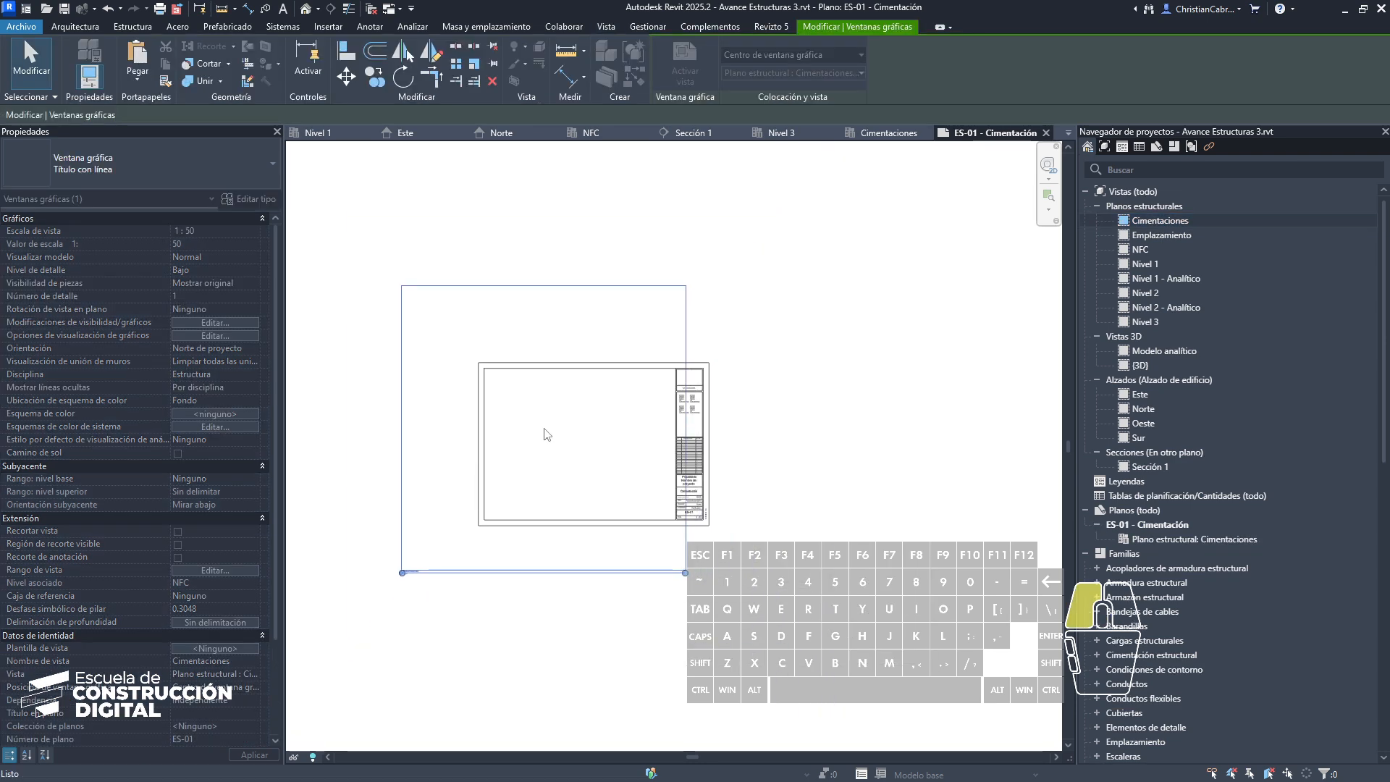
click(544, 432)
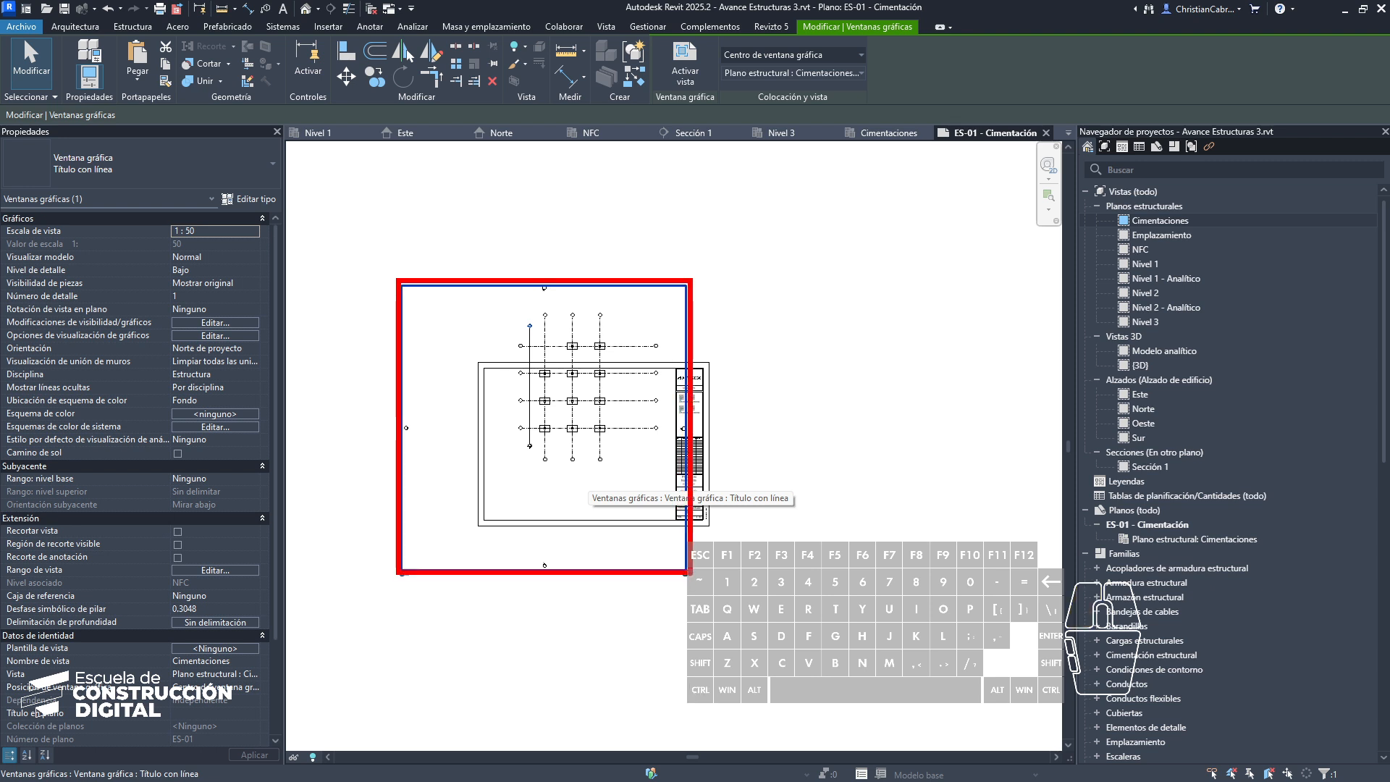
mouse_move(477, 355)
ctrl+mouse_down()
mouse_move(690, 475)
mouse_move(722, 531)
ctrl+mouse_up()
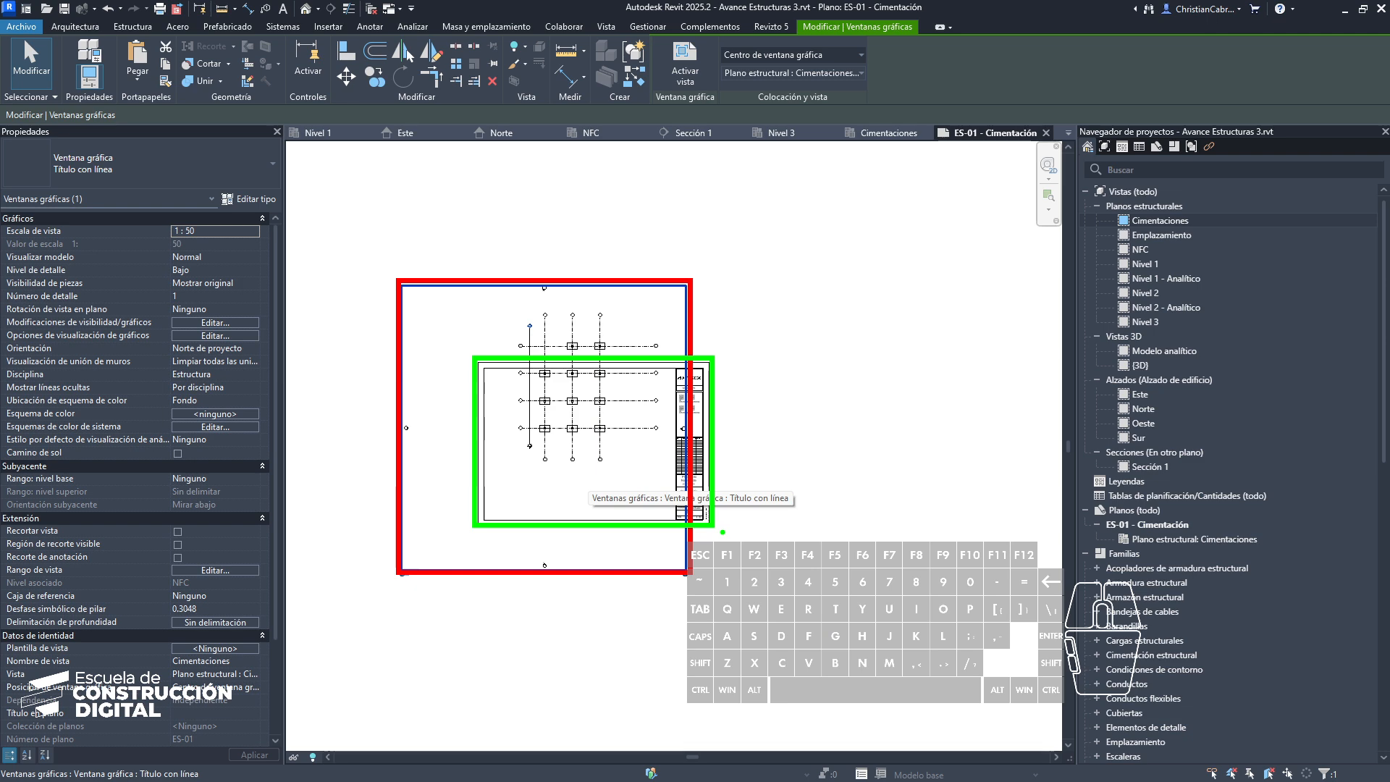
key(Escape)
key(ctrl+2)
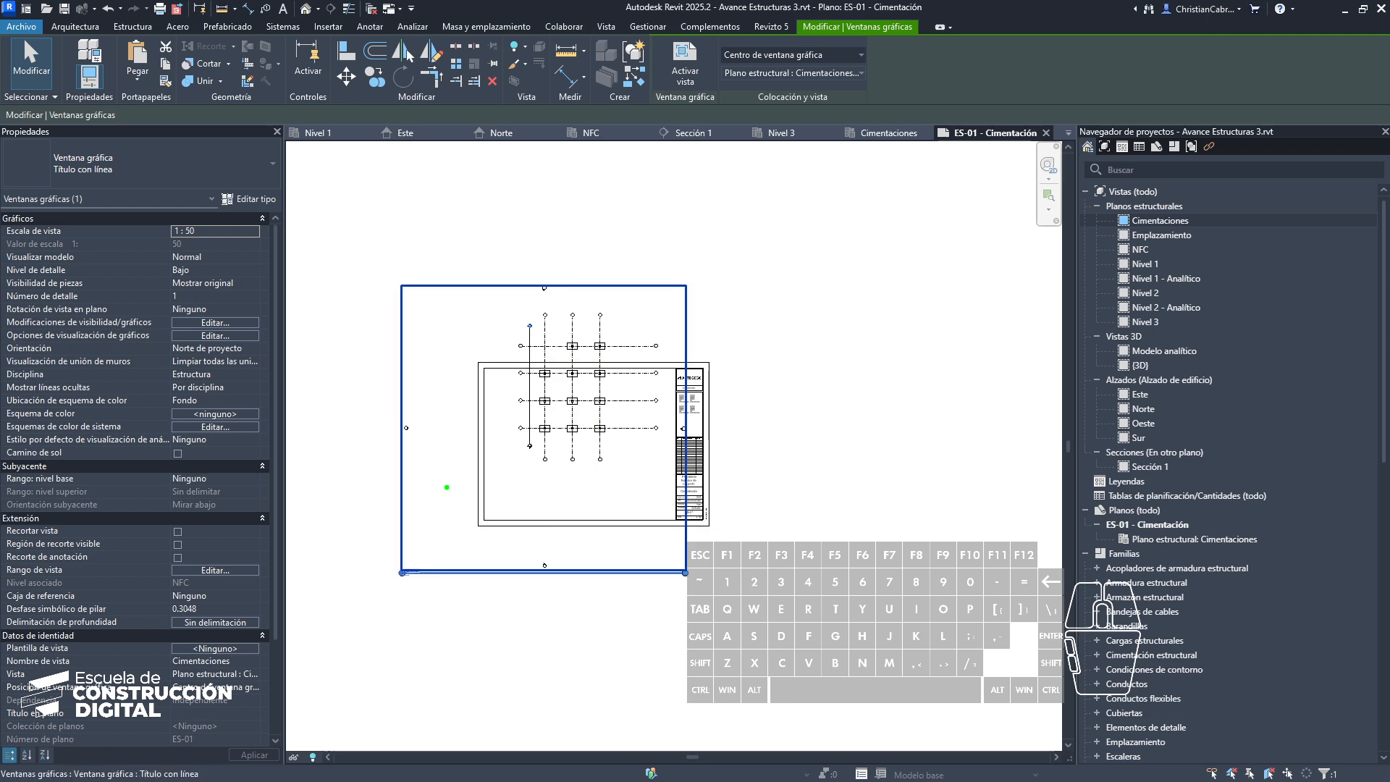
mouse_move(440, 410)
ctrl+shift+mouse_down()
mouse_move(458, 451)
mouse_move(478, 448)
ctrl+shift+mouse_up()
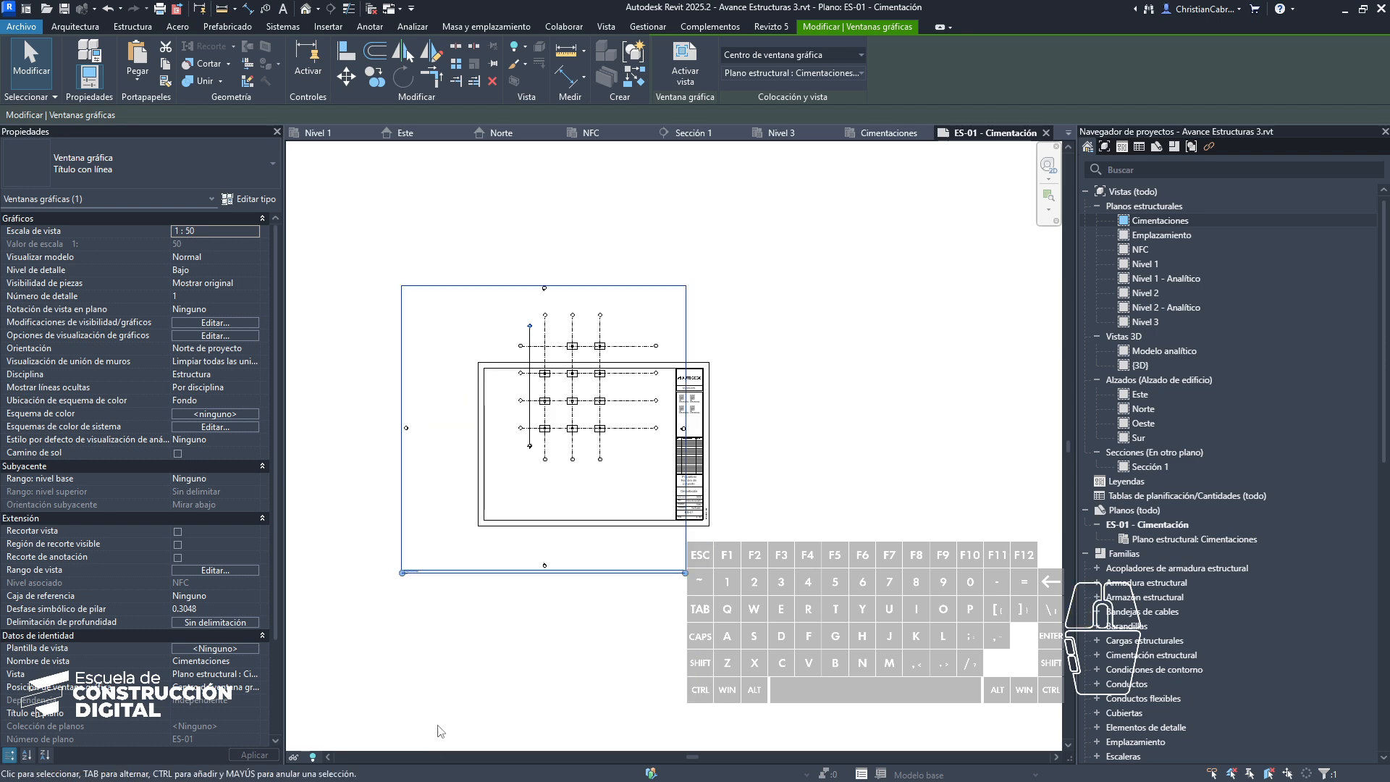
click(446, 660)
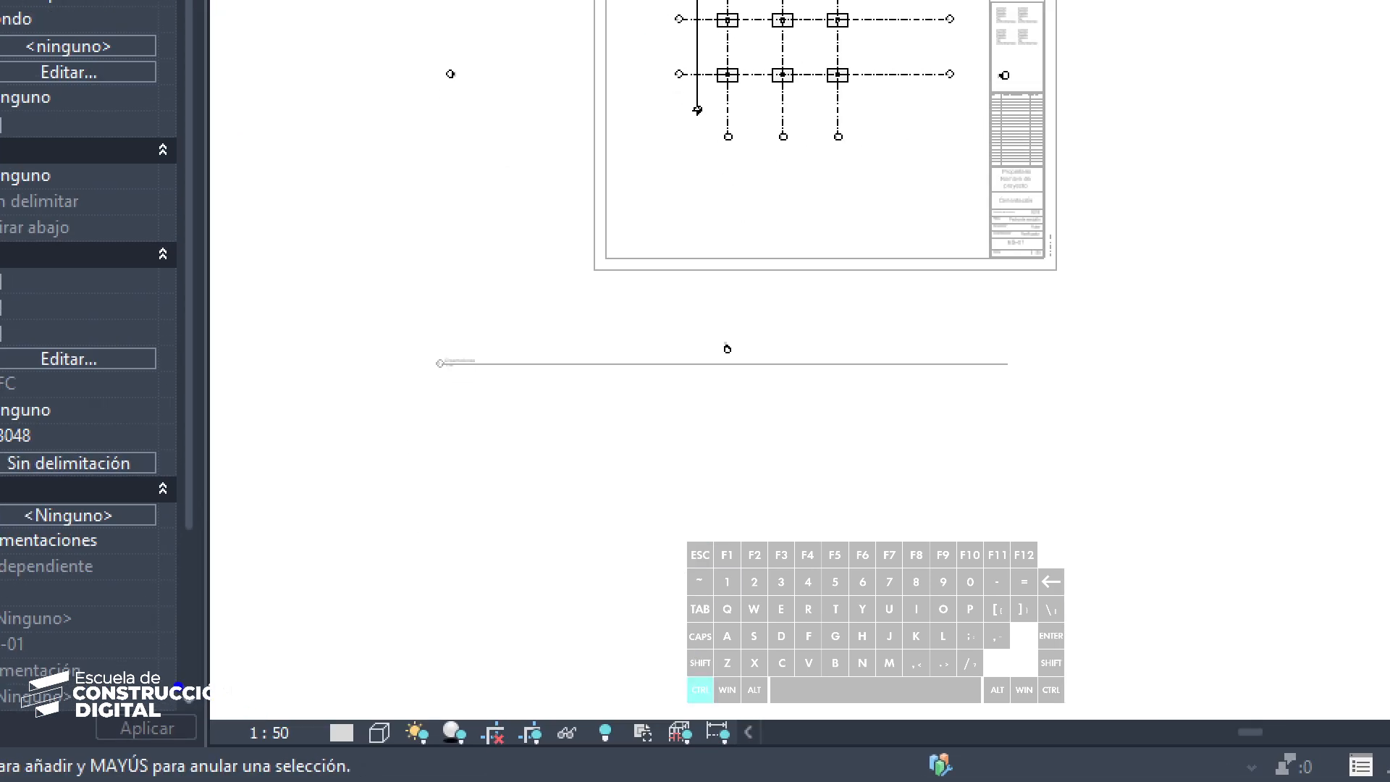
ctrl+drag(184, 694, 805, 765)
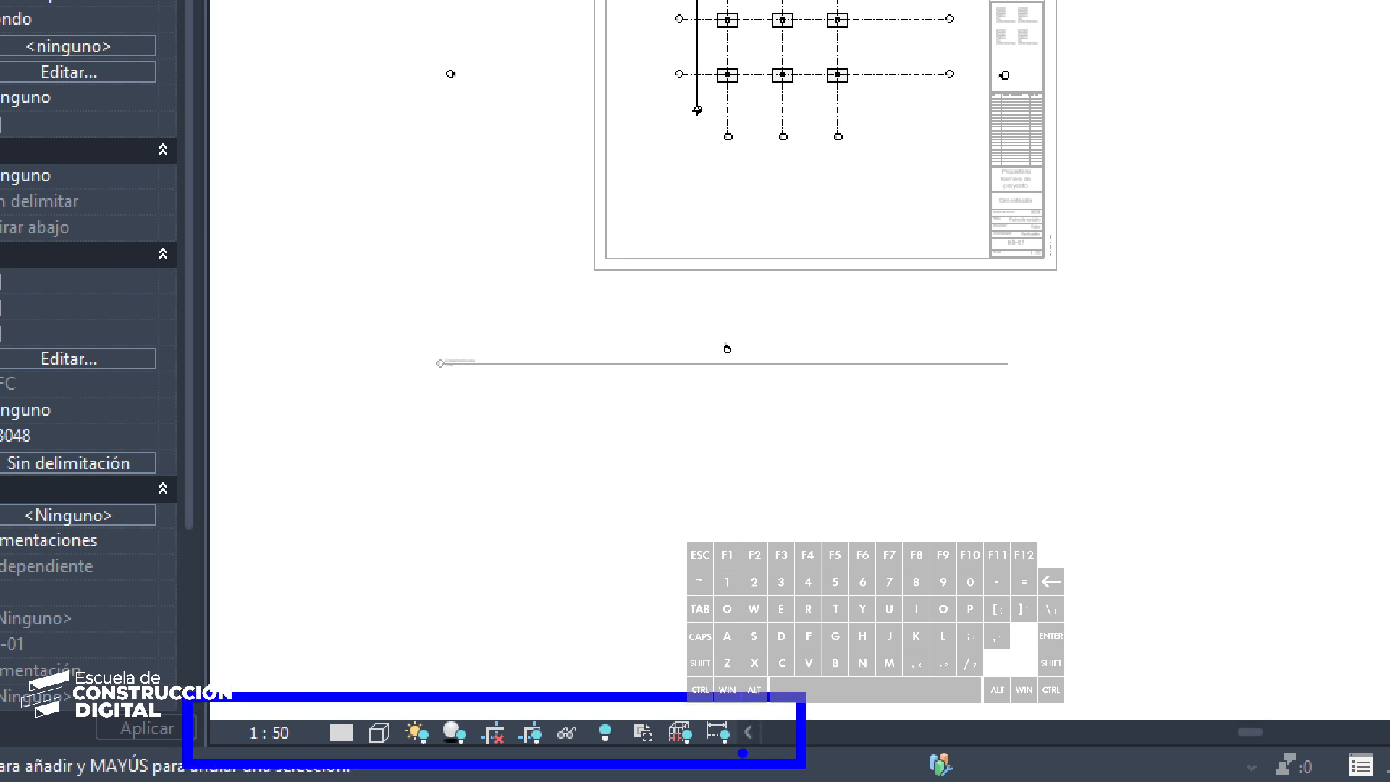
key(b)
ctrl+shift+drag(543, 703, 601, 589)
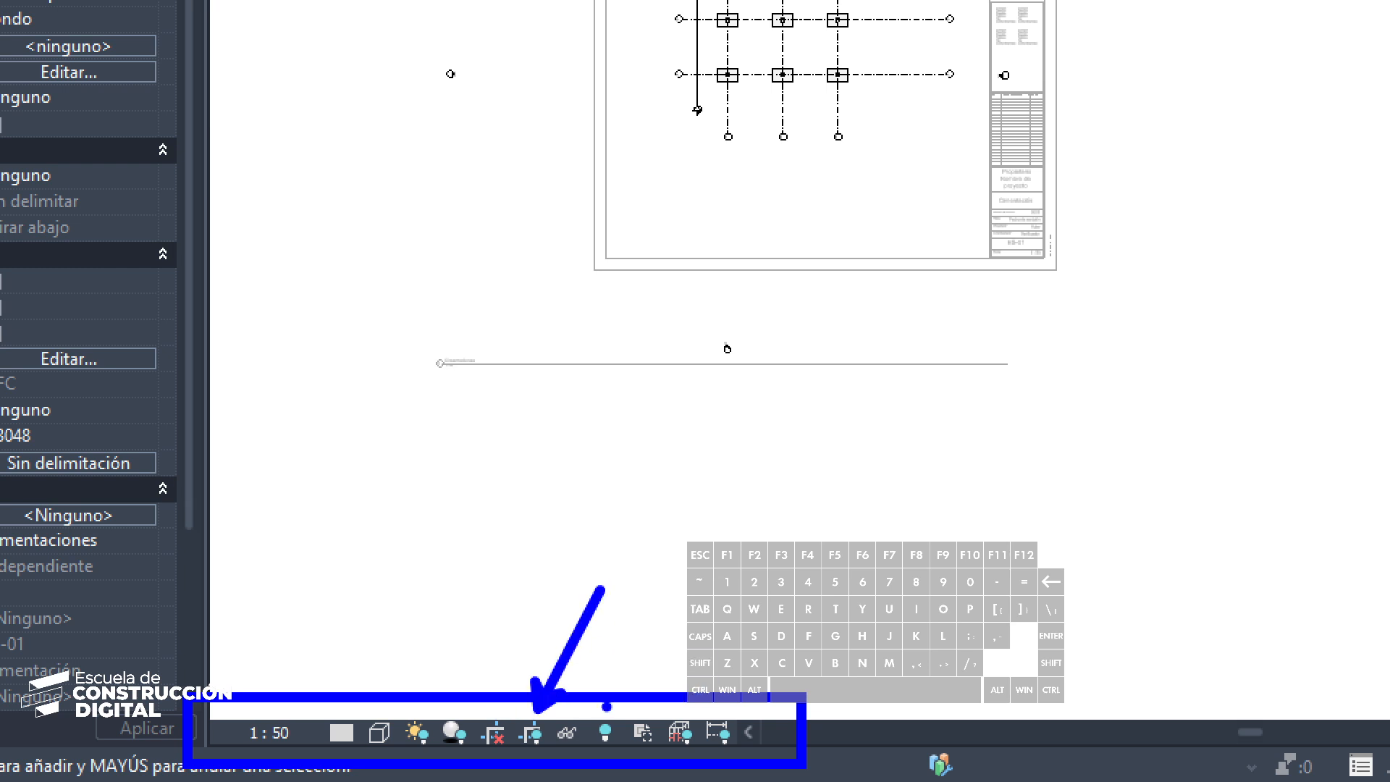
key(Escape)
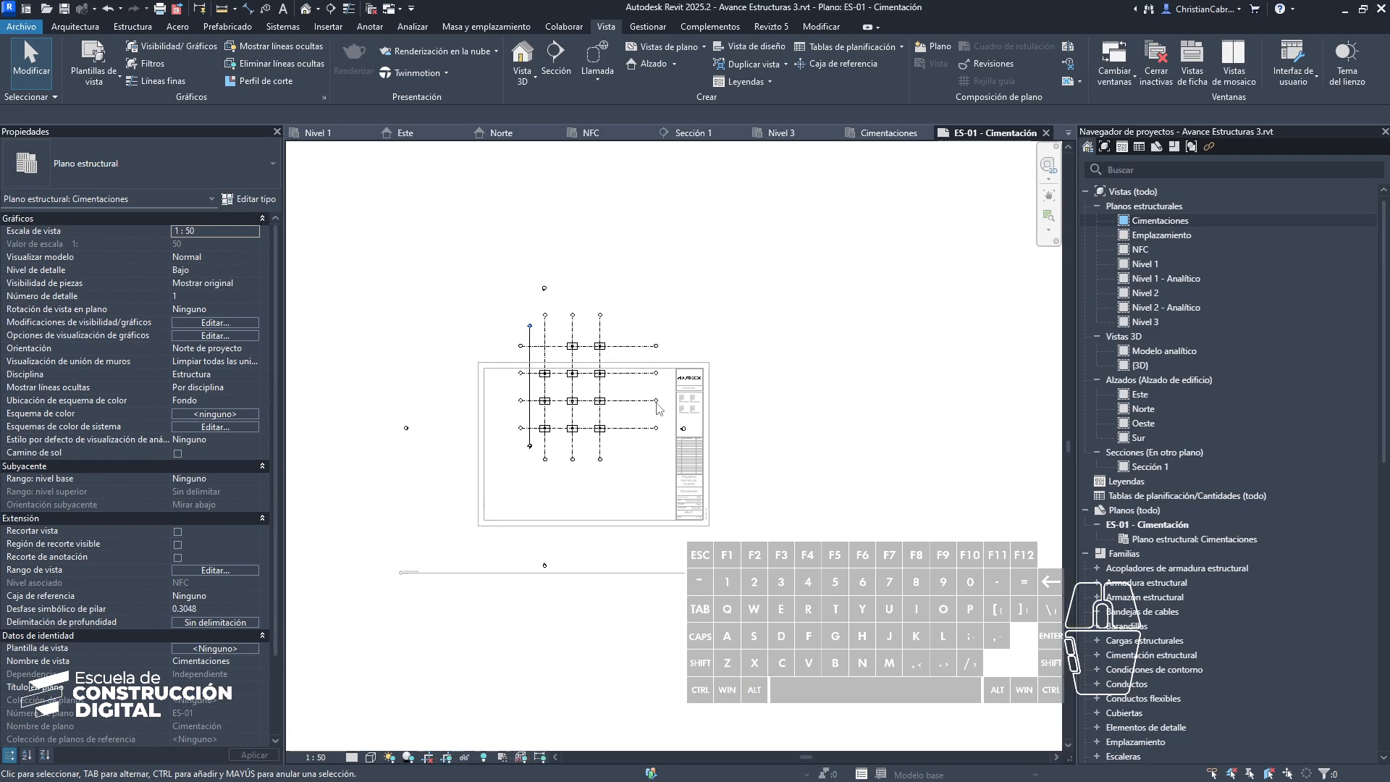
Step: Show the crop region of the active Cimentaciones view and pull its four sides in tightly around the footing grid
click(447, 758)
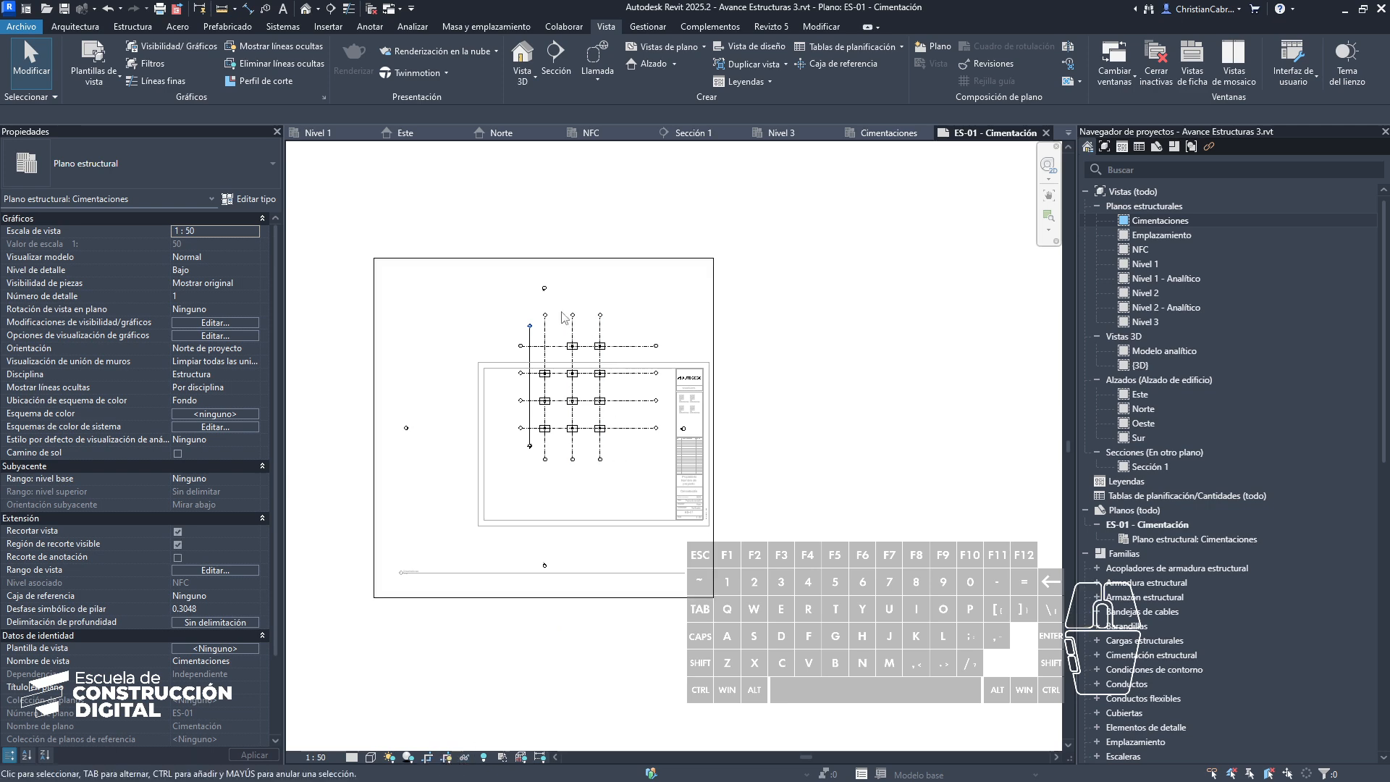
click(527, 258)
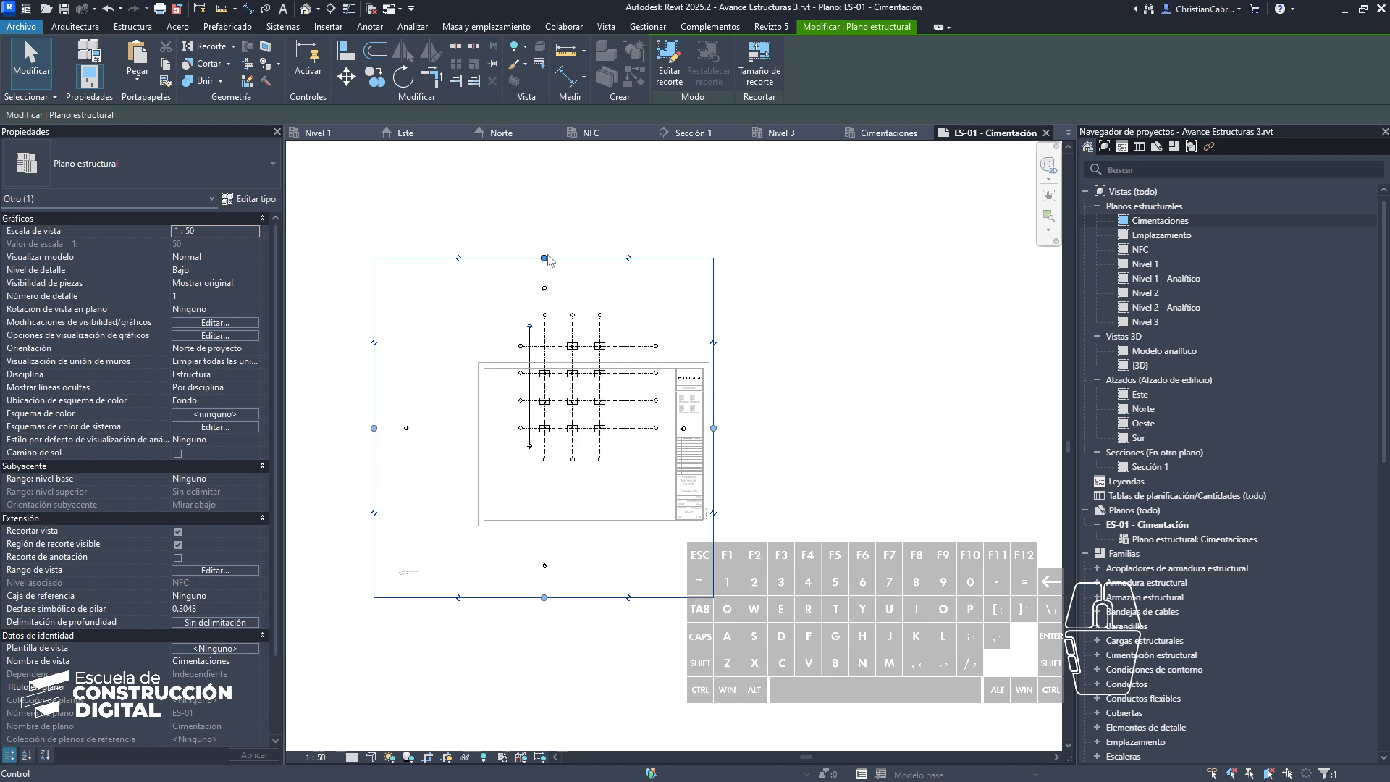
drag(545, 258, 563, 333)
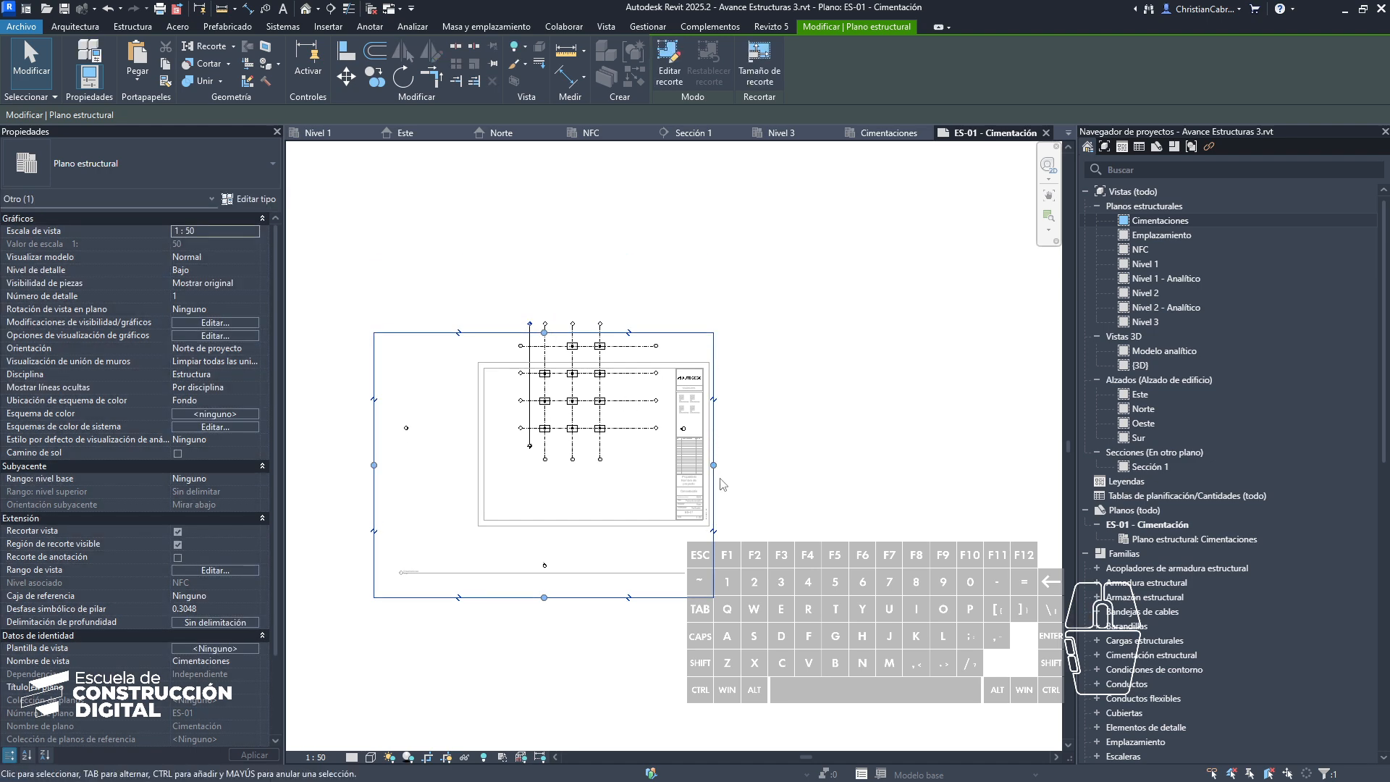
drag(712, 465, 614, 450)
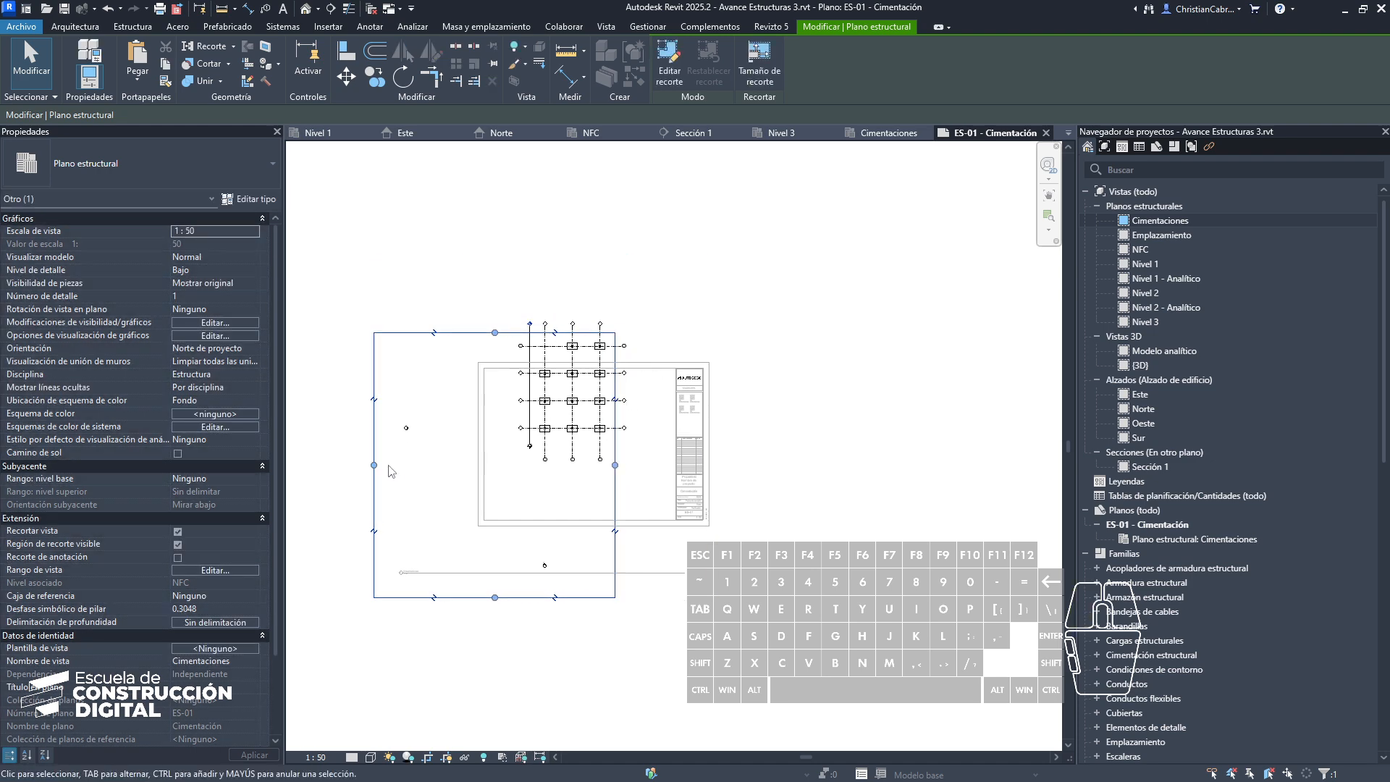
drag(374, 465, 516, 465)
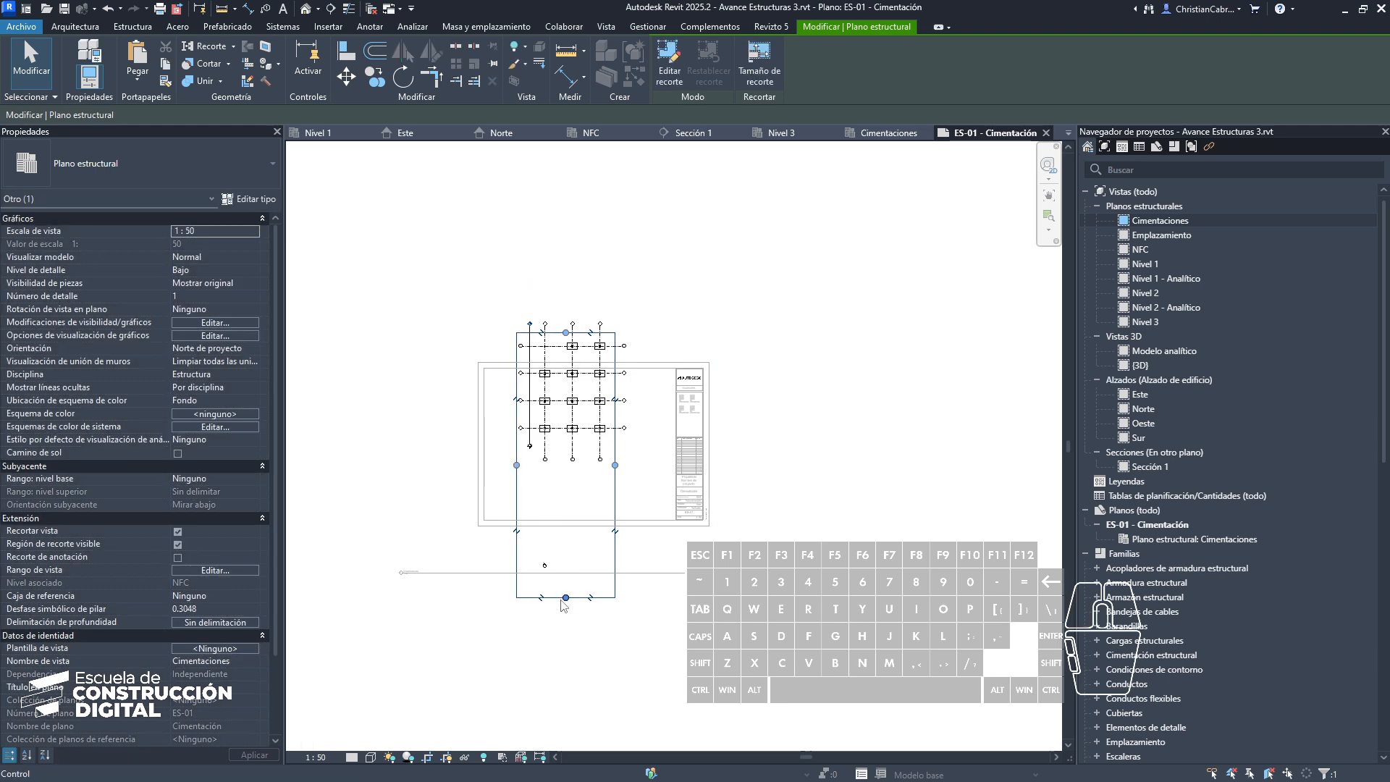
drag(572, 598, 589, 445)
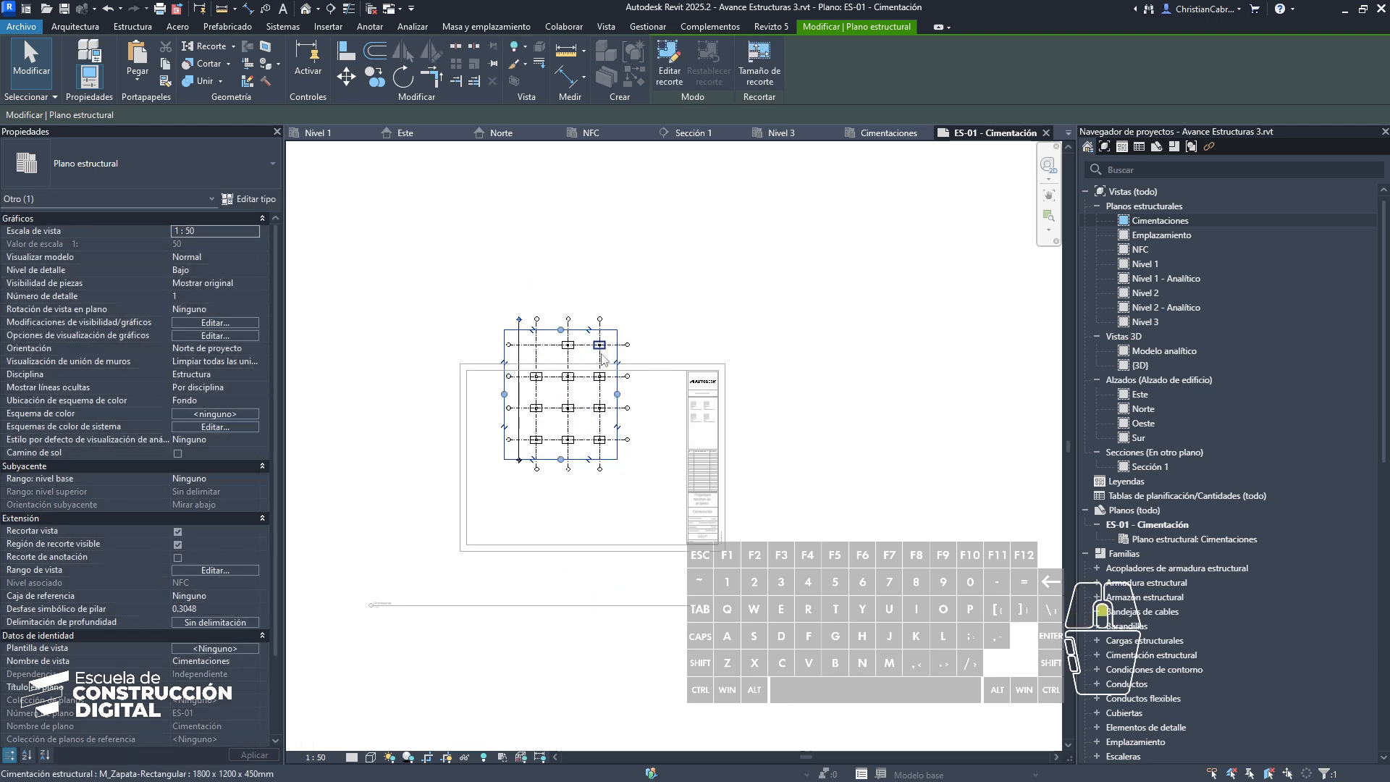
scroll(600, 375, up, 4)
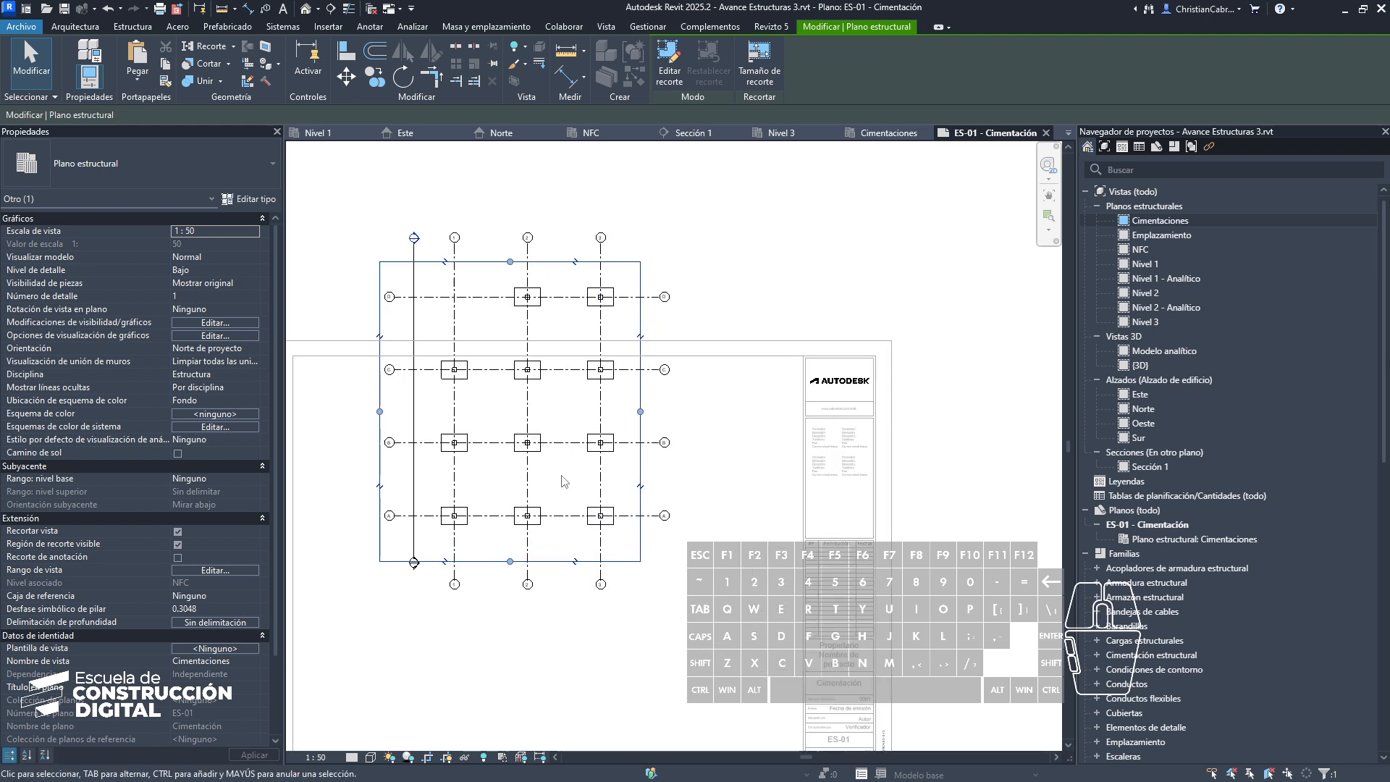
Step: Hide the crop region of the Cimentaciones view and deactivate the view to return to the sheet
click(448, 762)
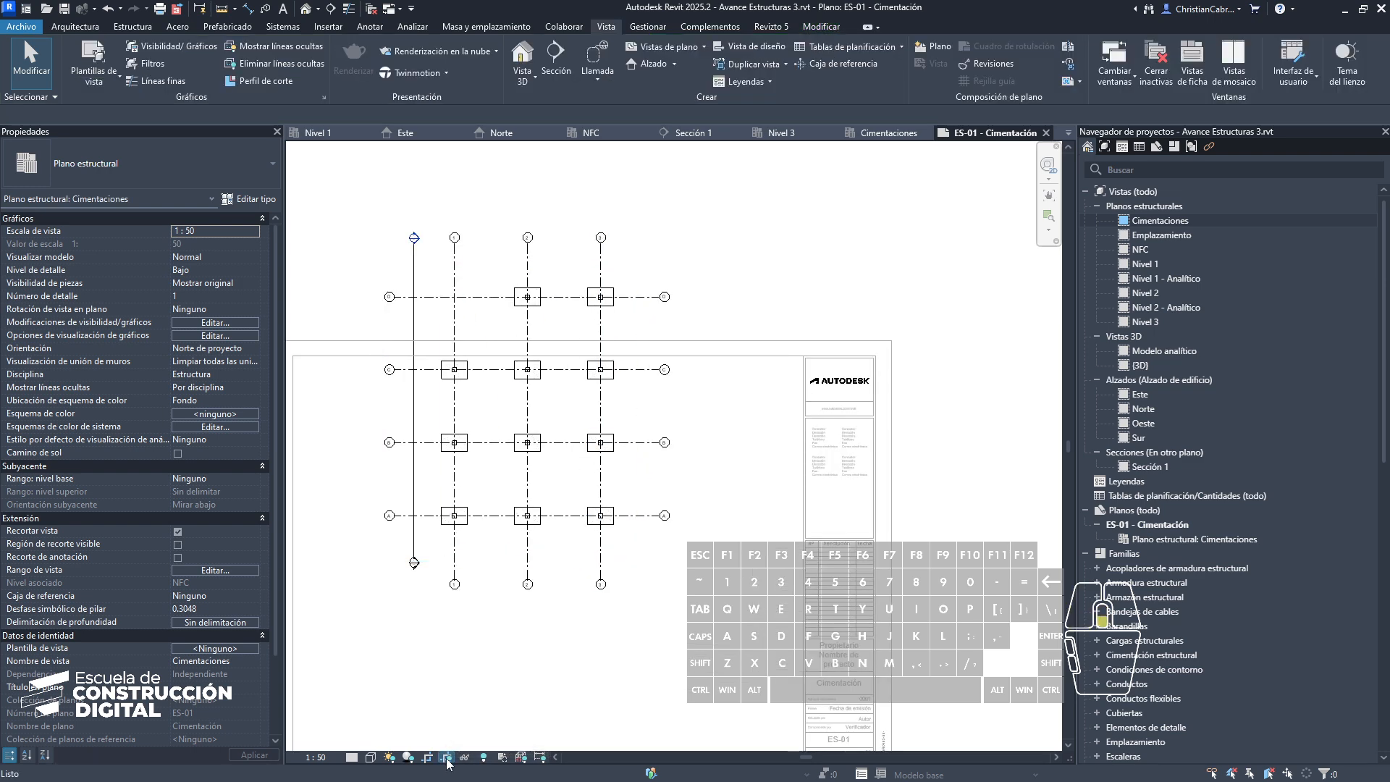
scroll(535, 724, down, 2)
scroll(538, 719, down, 1)
middle_drag(547, 557, 548, 442)
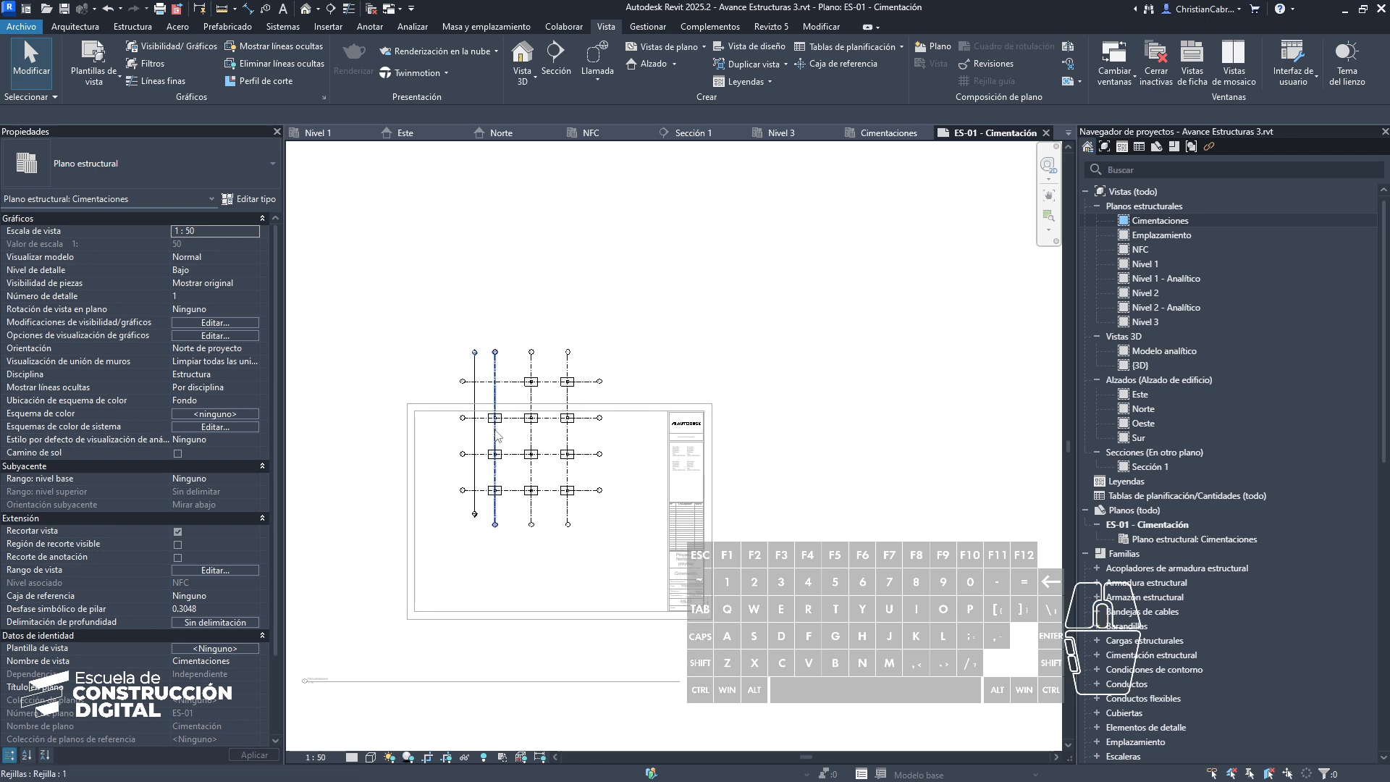
double_click(926, 350)
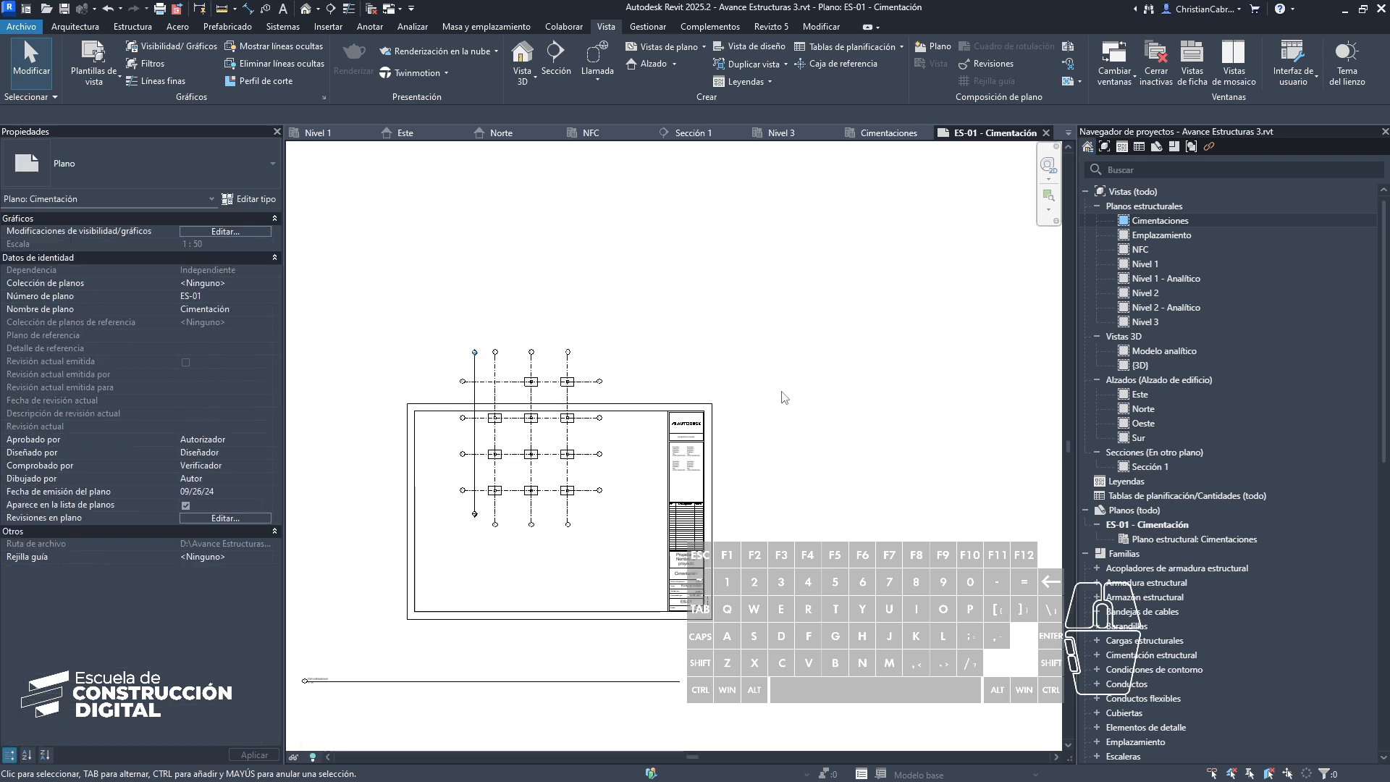
Step: Move the Cimentaciones viewport fully inside the left part of the title block frame
click(533, 373)
drag(537, 375, 521, 441)
middle_drag(753, 621, 783, 485)
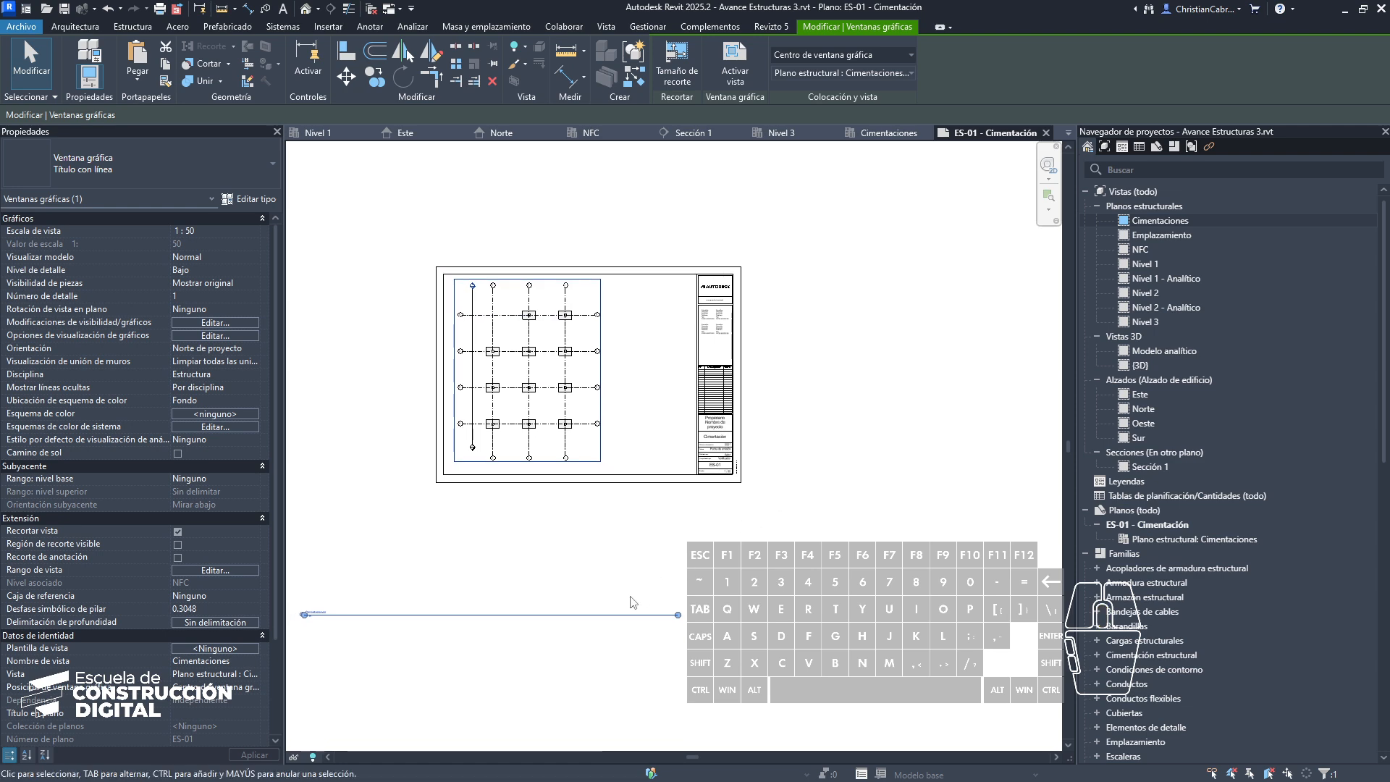
Step: Move the view title just below the foundation plan and shorten its line to about the length of the name
click(629, 597)
click(599, 615)
drag(587, 614, 762, 471)
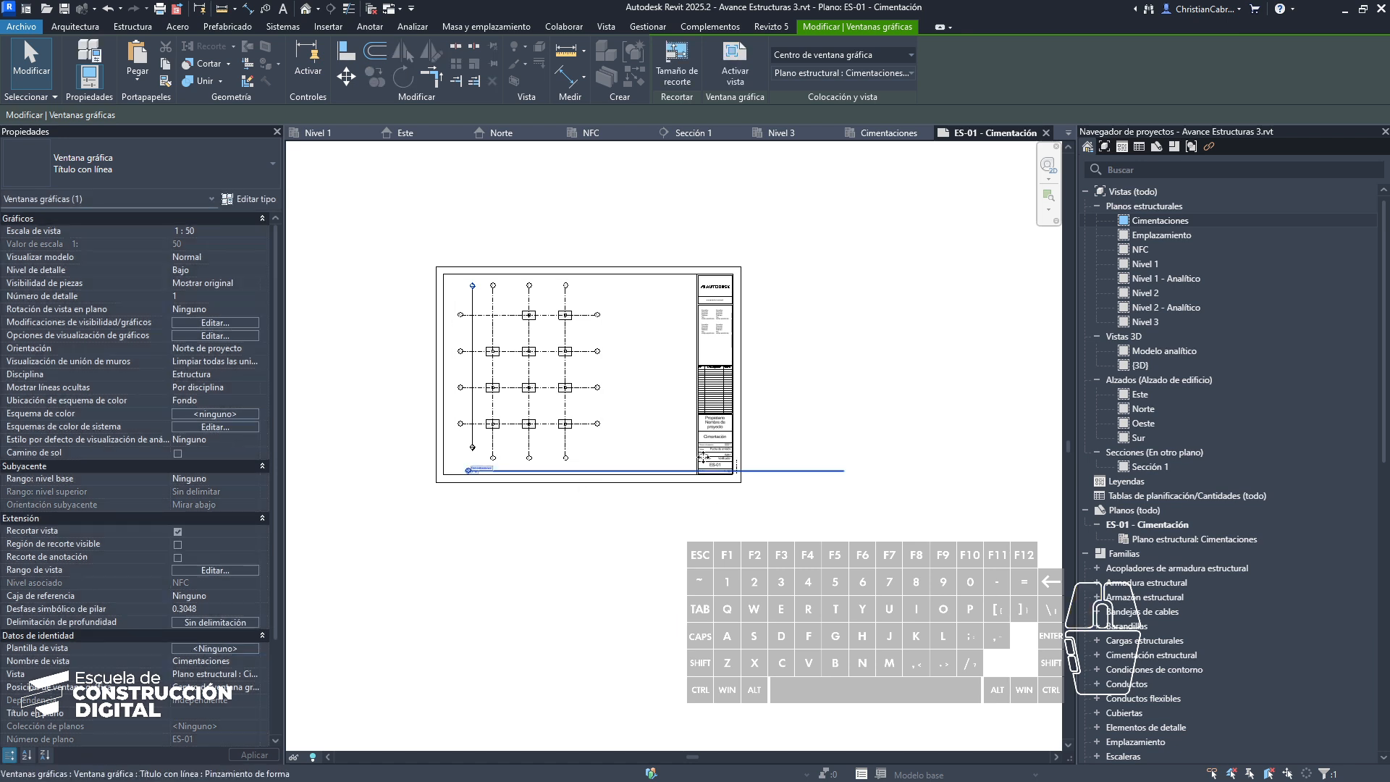
click(585, 374)
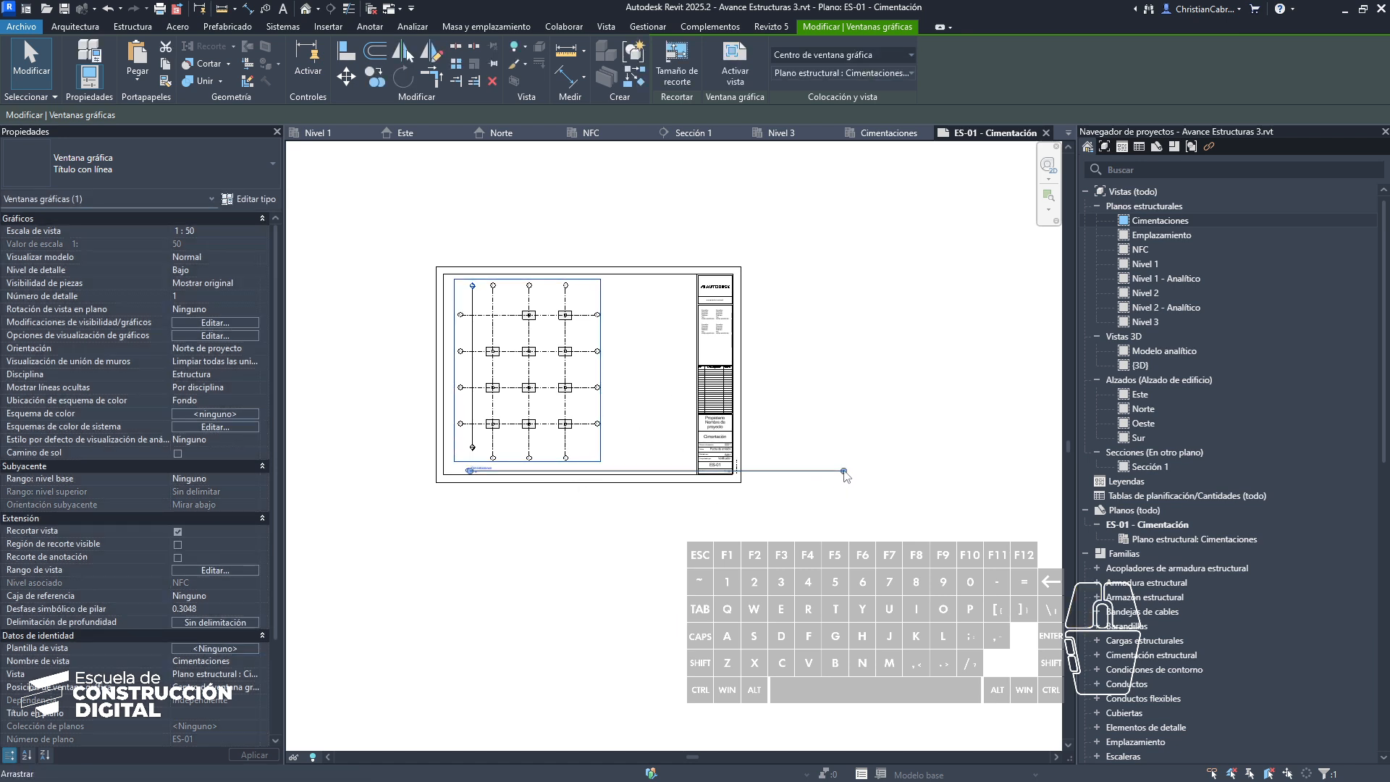
drag(496, 469, 497, 470)
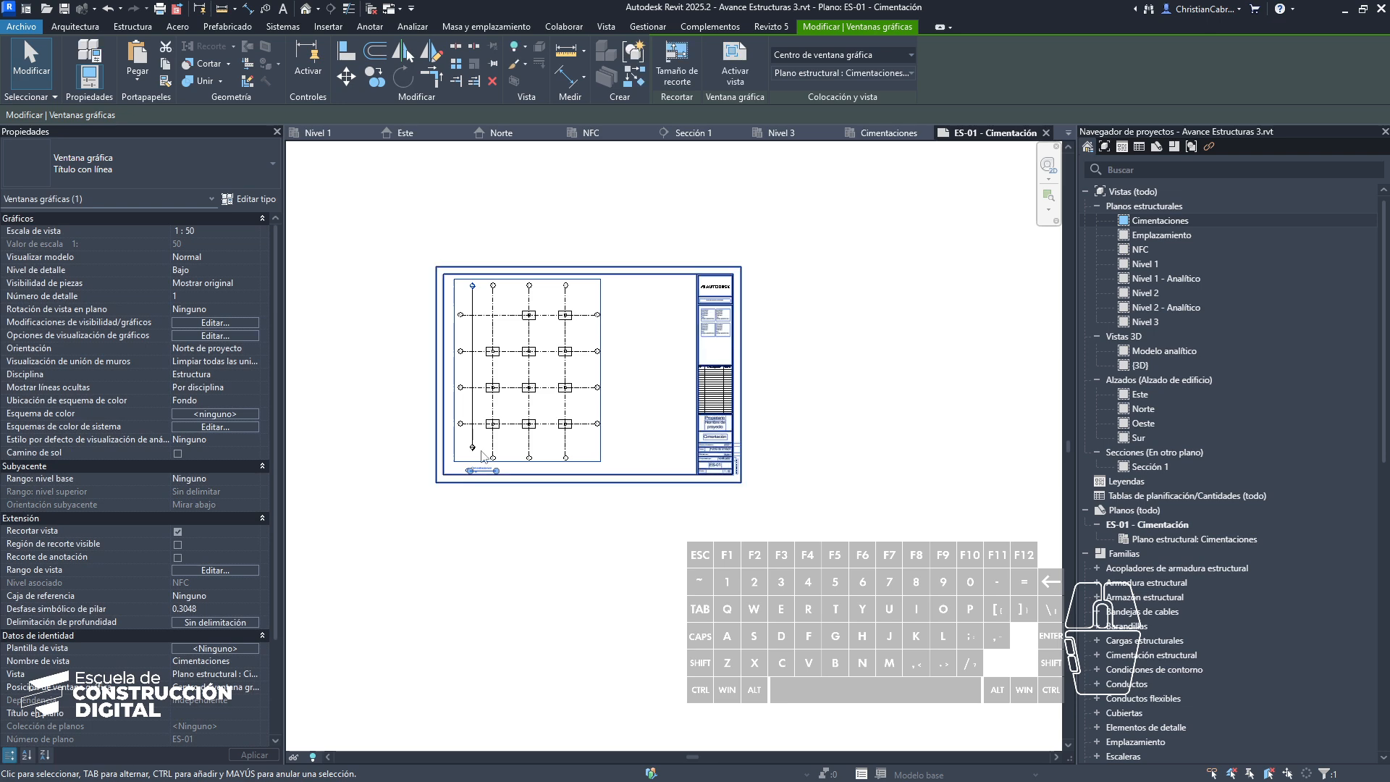
scroll(492, 455, up, 6)
click(508, 606)
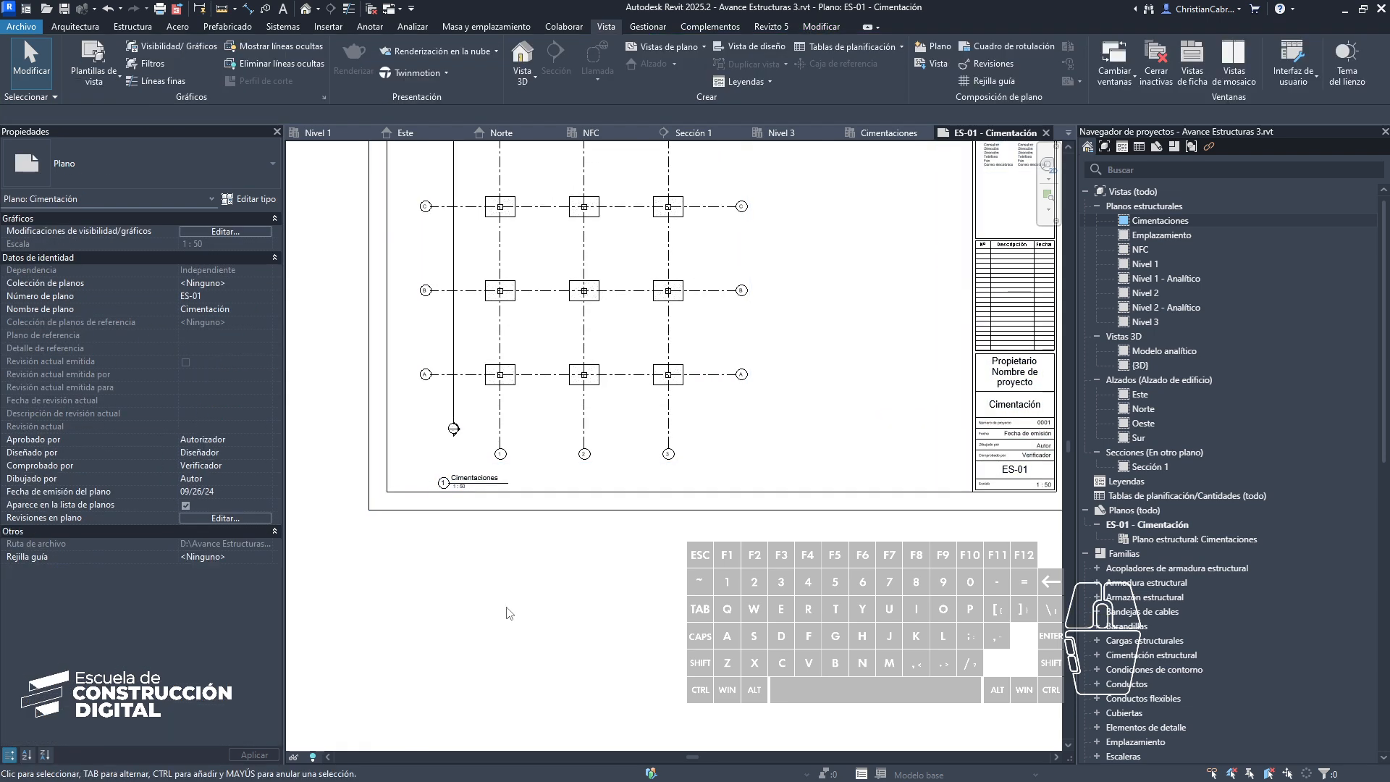
Step: Activate the placed Cimentaciones view and set its scale to 1:100
scroll(537, 303, down, 1)
double_click(541, 286)
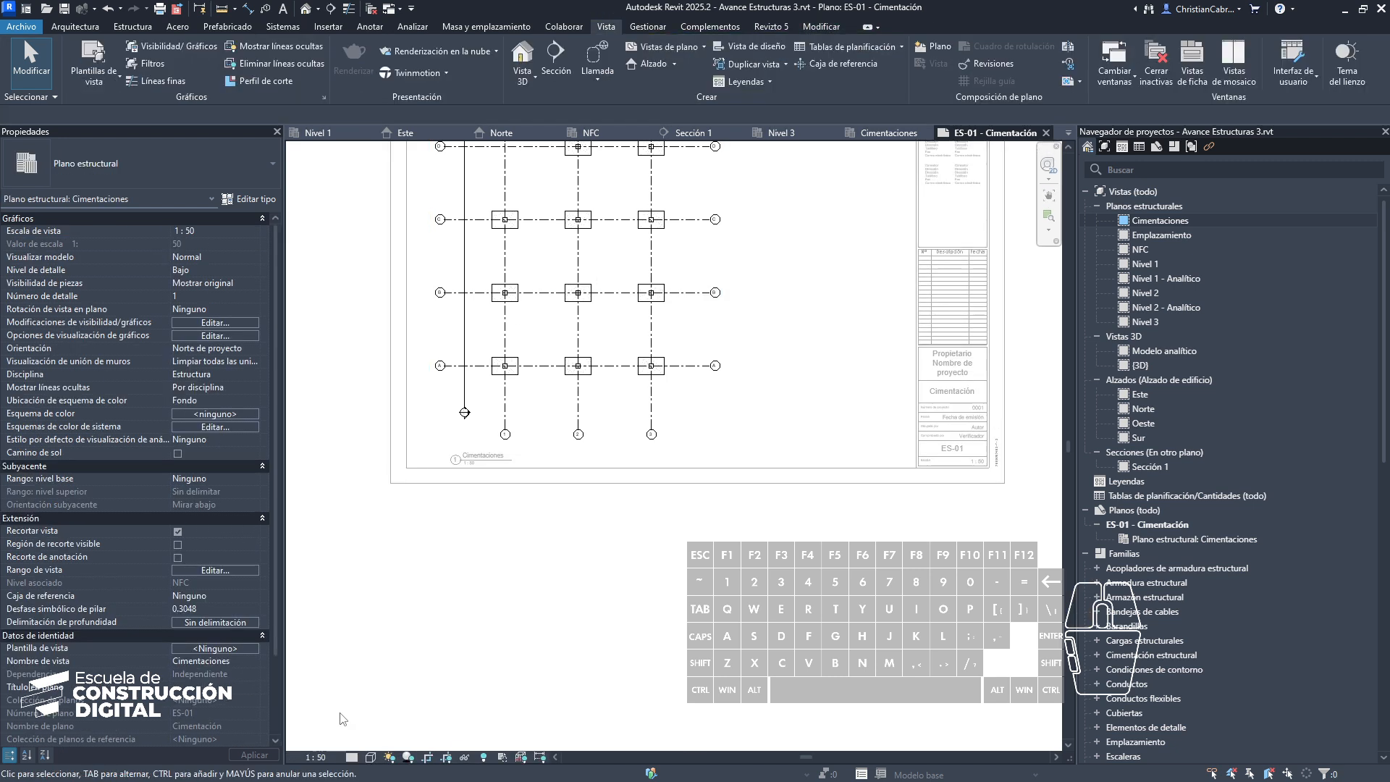
click(324, 757)
click(337, 661)
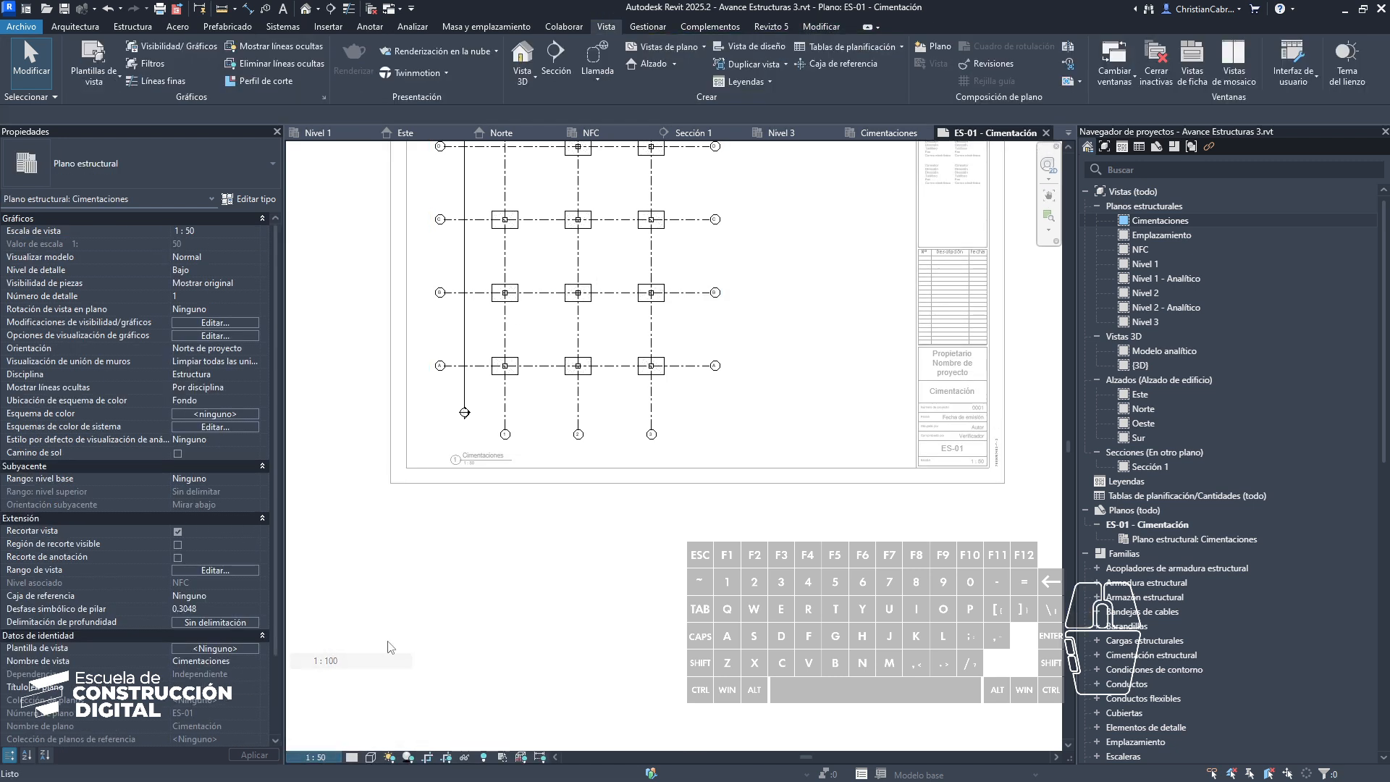
middle_drag(554, 599, 533, 699)
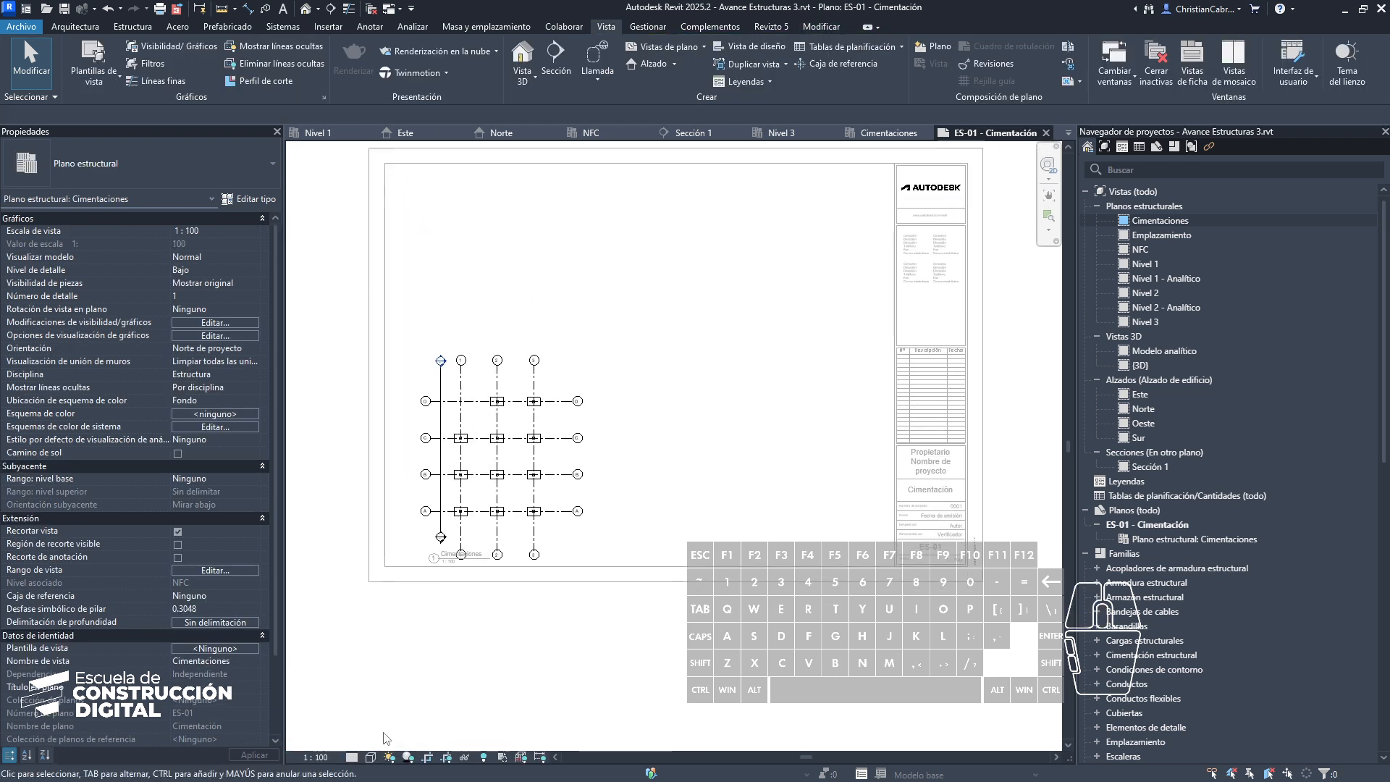
Step: Set a custom scale of 1:75 for the Cimentaciones view and deactivate the view
click(323, 758)
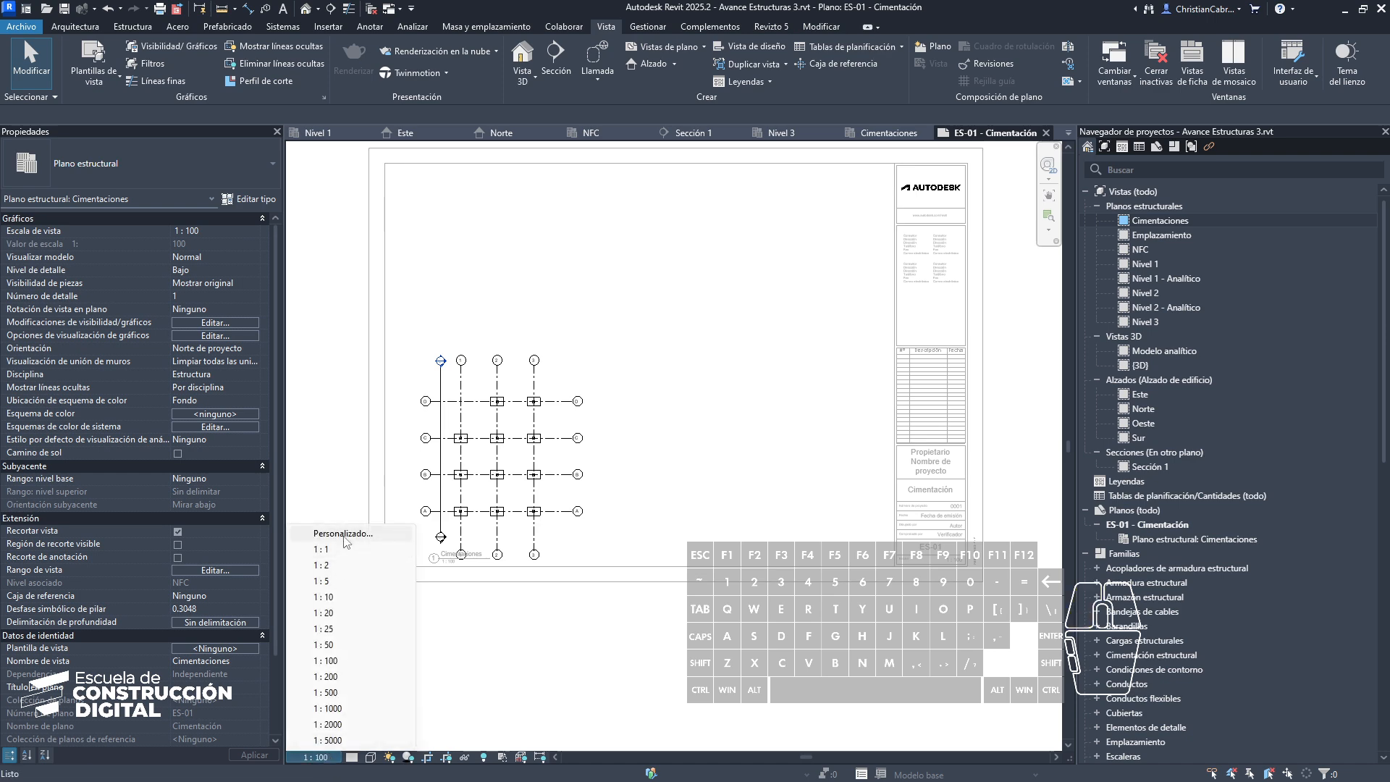
click(349, 454)
drag(740, 382, 664, 380)
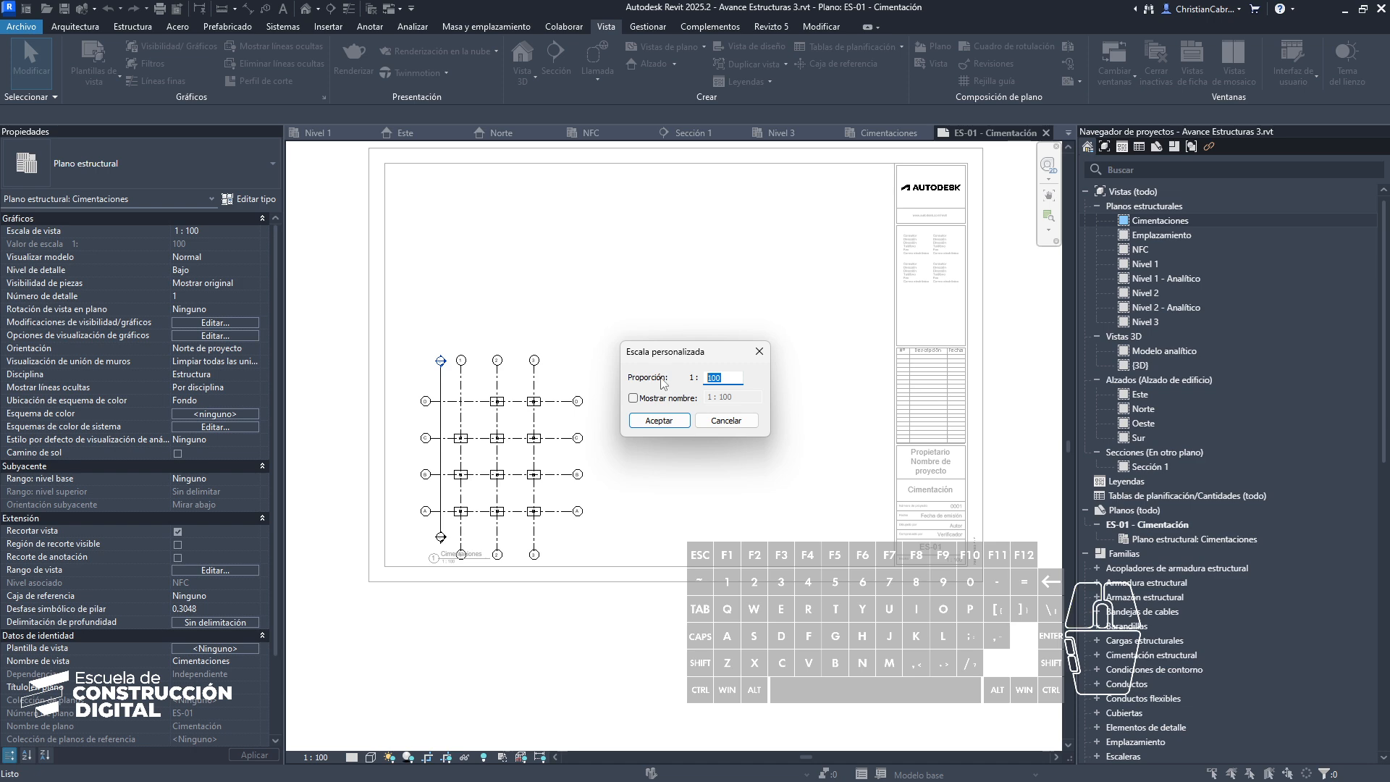
text(75)
key(Return)
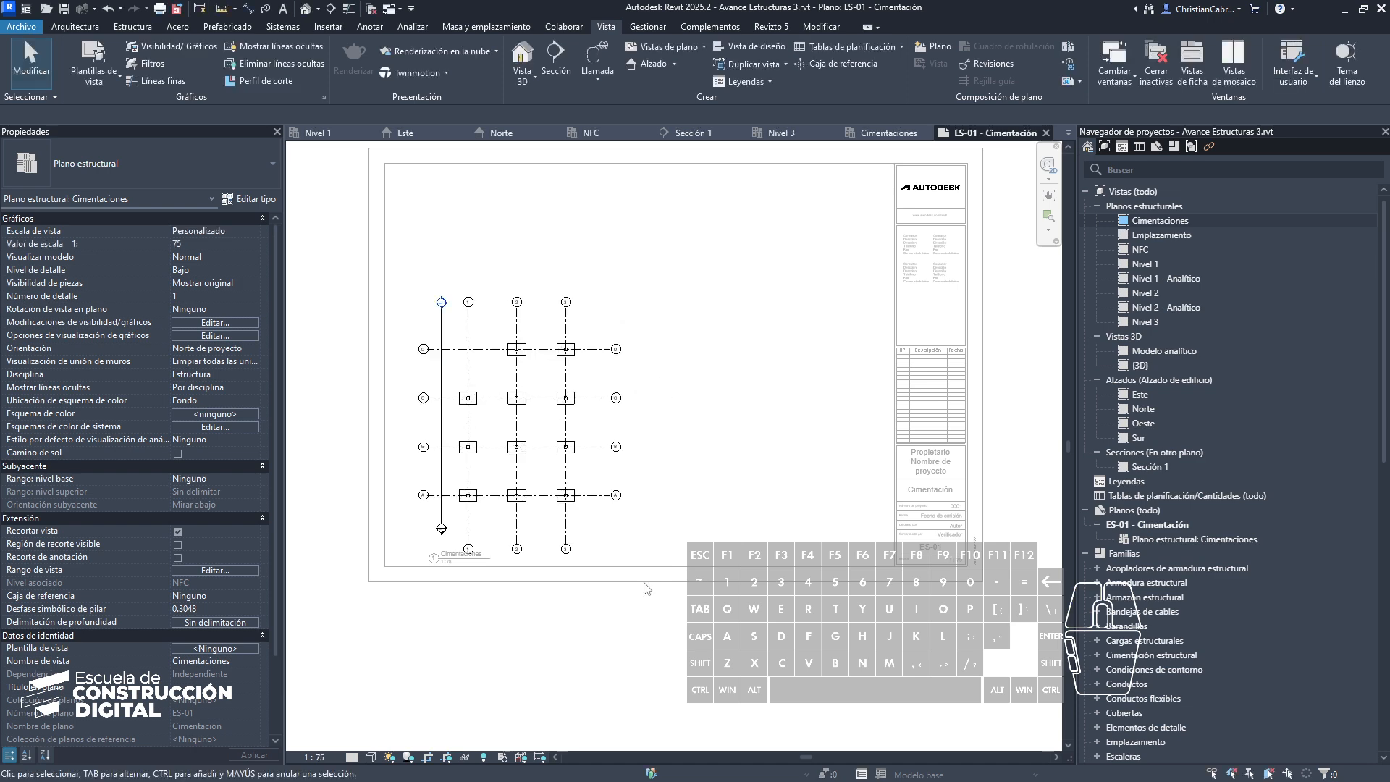
scroll(557, 644, down, 1)
double_click(936, 367)
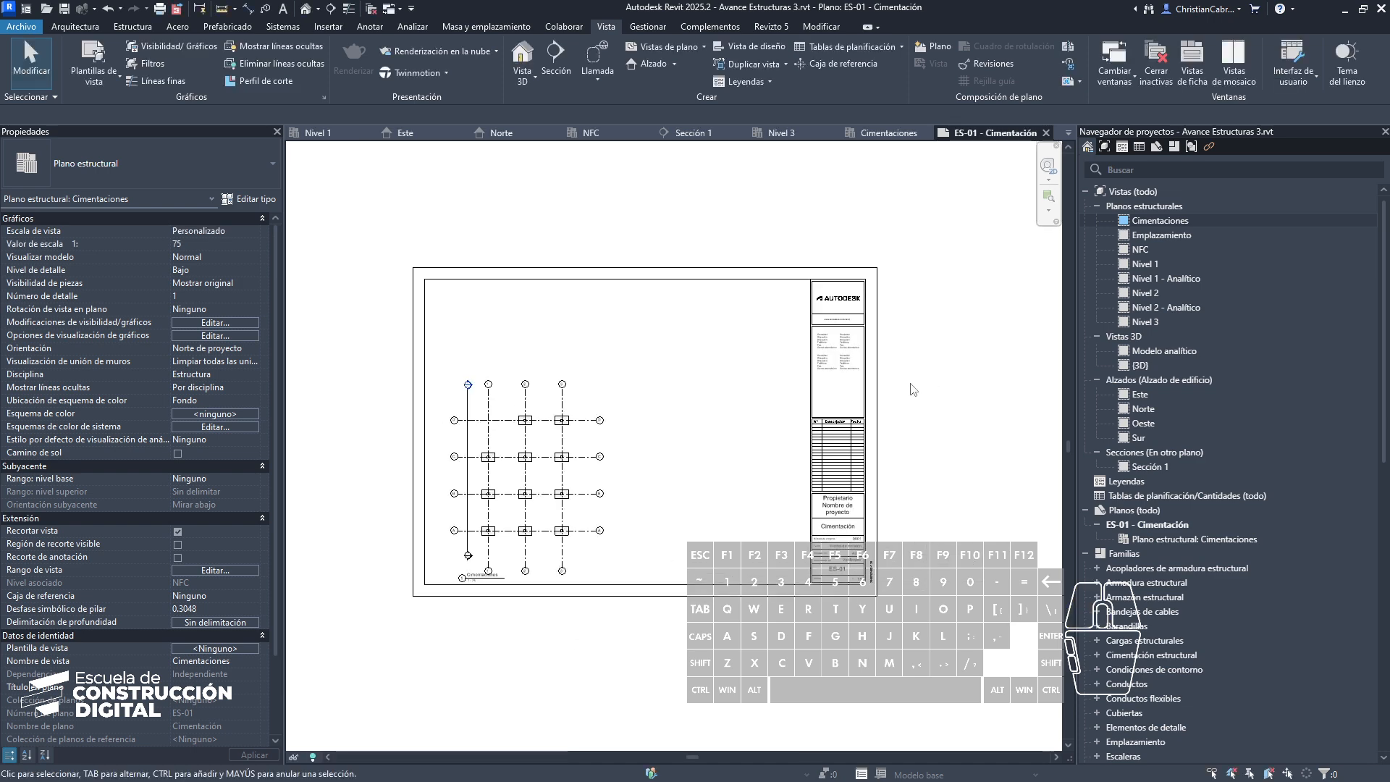
Step: Move the rescaled Cimentaciones viewport to the upper-left corner inside the title block frame
click(563, 436)
drag(553, 406, 538, 316)
click(368, 499)
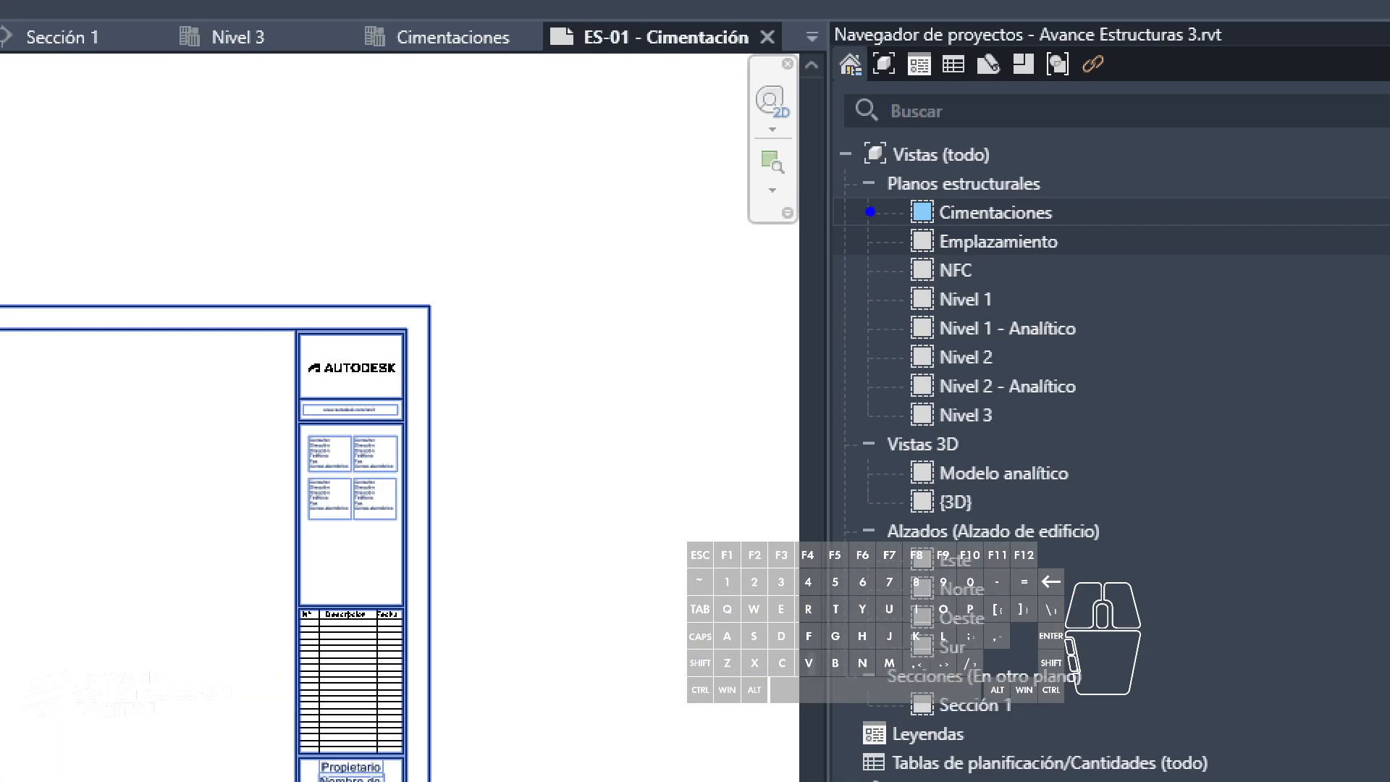
mouse_move(894, 210)
mouse_down()
mouse_move(512, 330)
mouse_move(557, 327)
mouse_up()
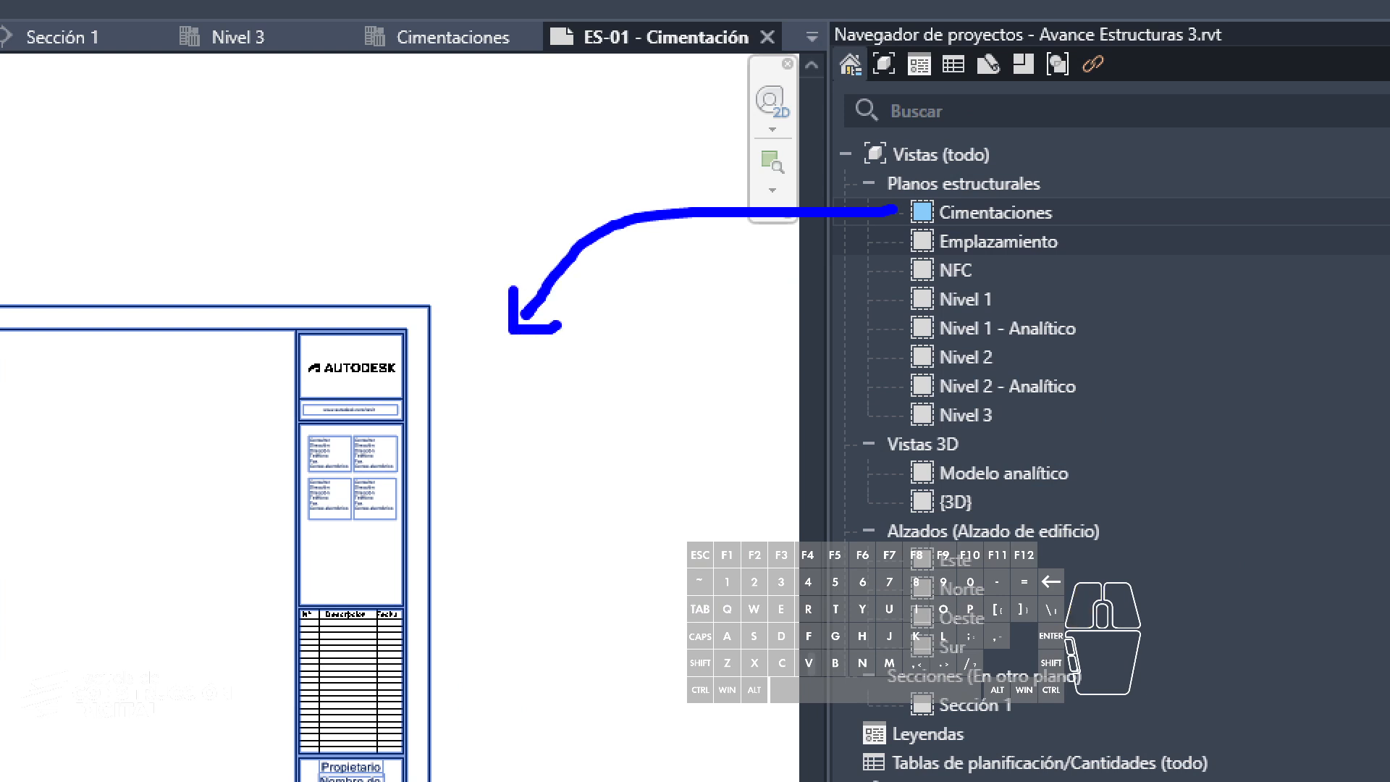
ctrl+shift+drag(923, 224, 855, 474)
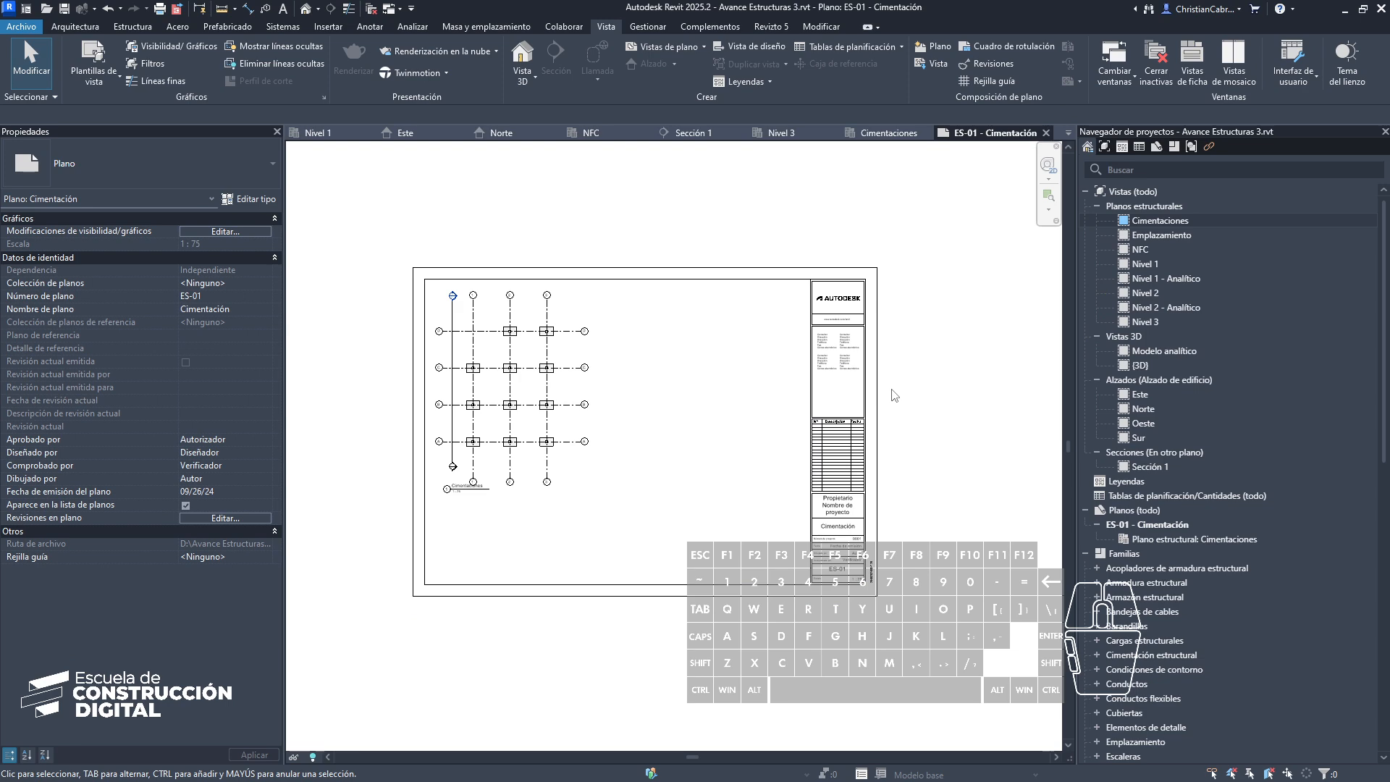
Step: Open the Cimentaciones structural plan and examine how the footings and columns are drawn at close range
double_click(1160, 221)
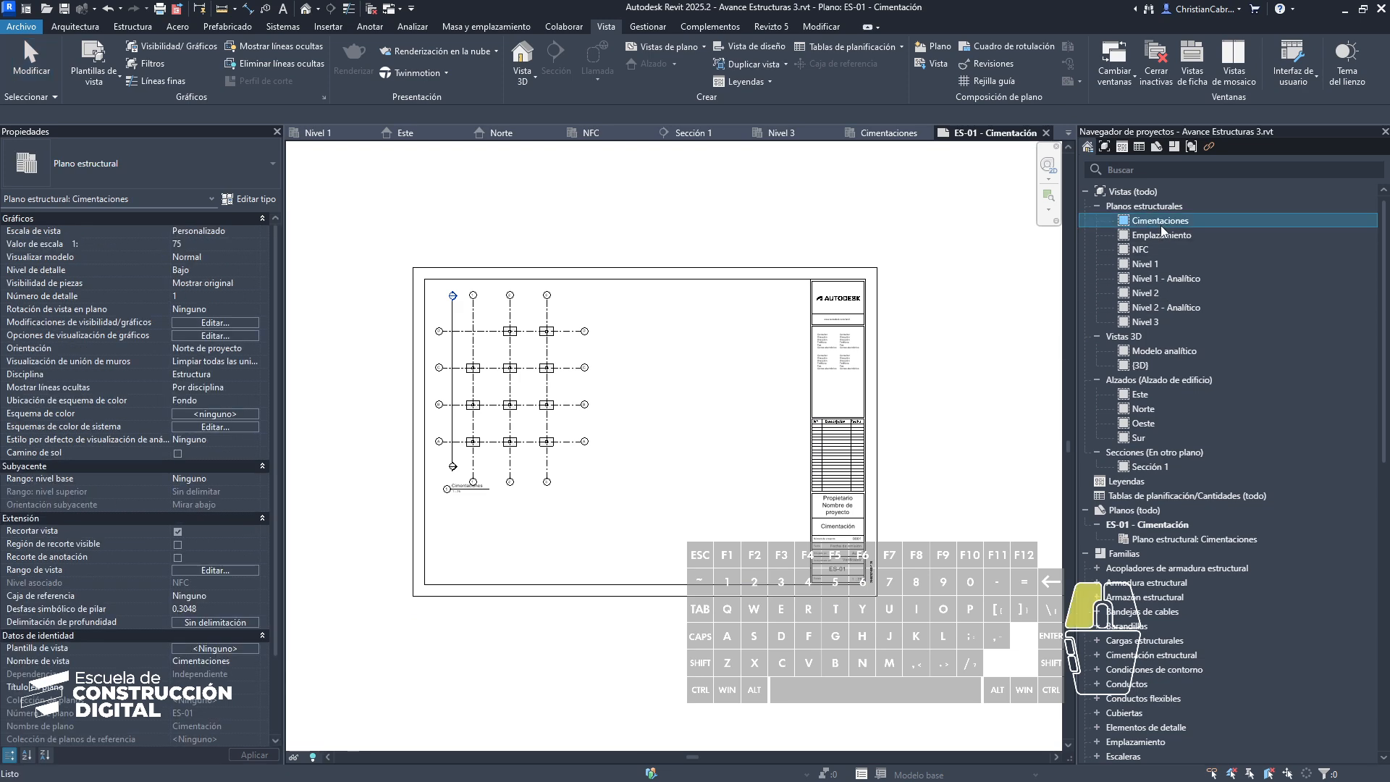
scroll(627, 414, down, 8)
scroll(463, 424, up, 2)
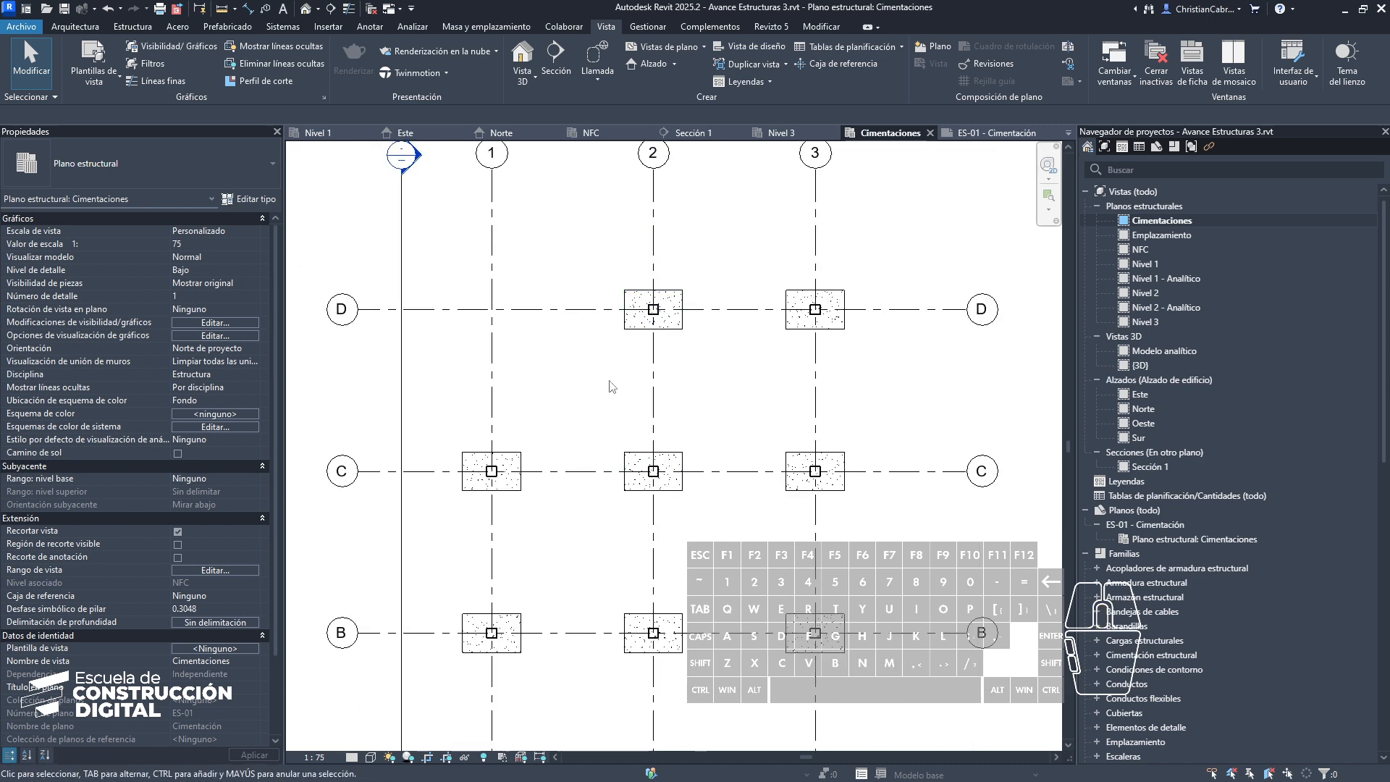
scroll(613, 409, up, 2)
scroll(714, 395, down, 4)
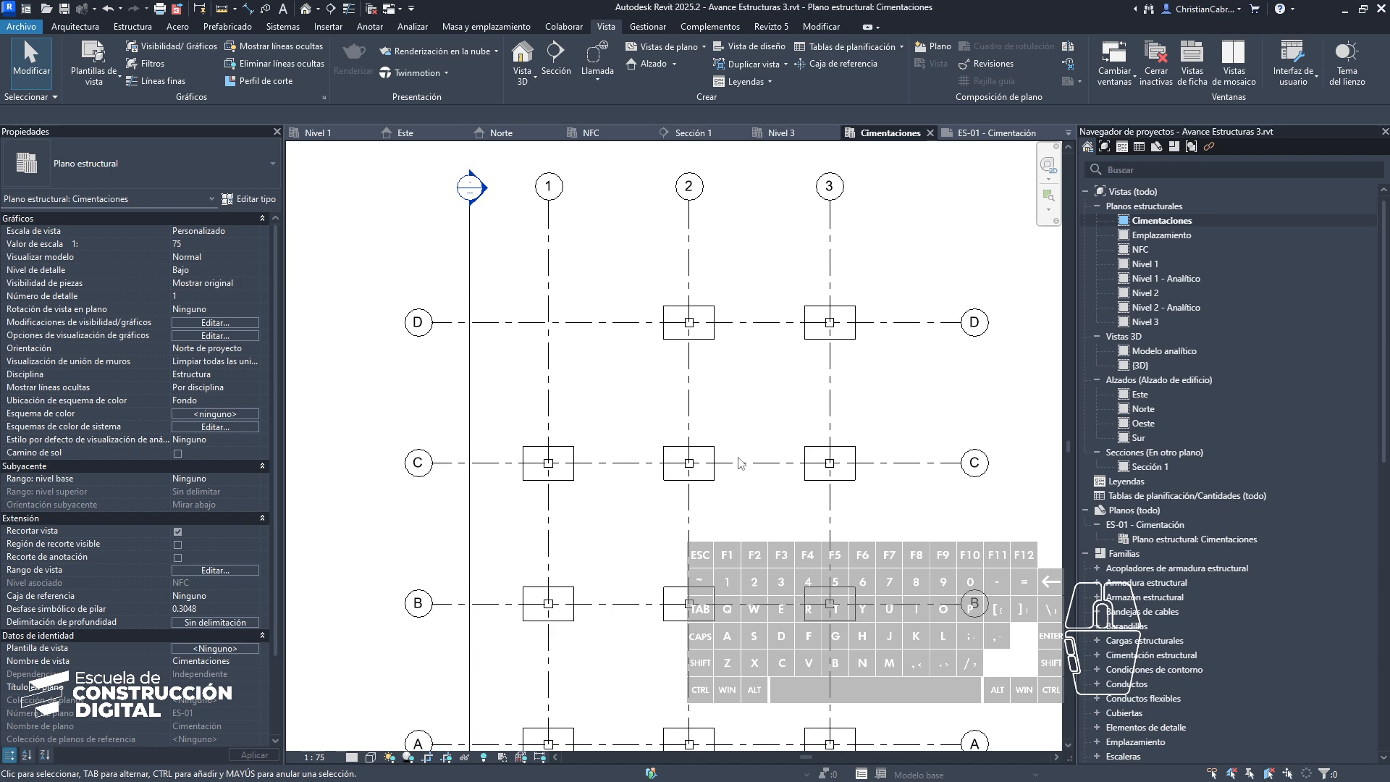
middle_drag(750, 444, 670, 244)
scroll(473, 393, up, 1)
scroll(470, 398, up, 6)
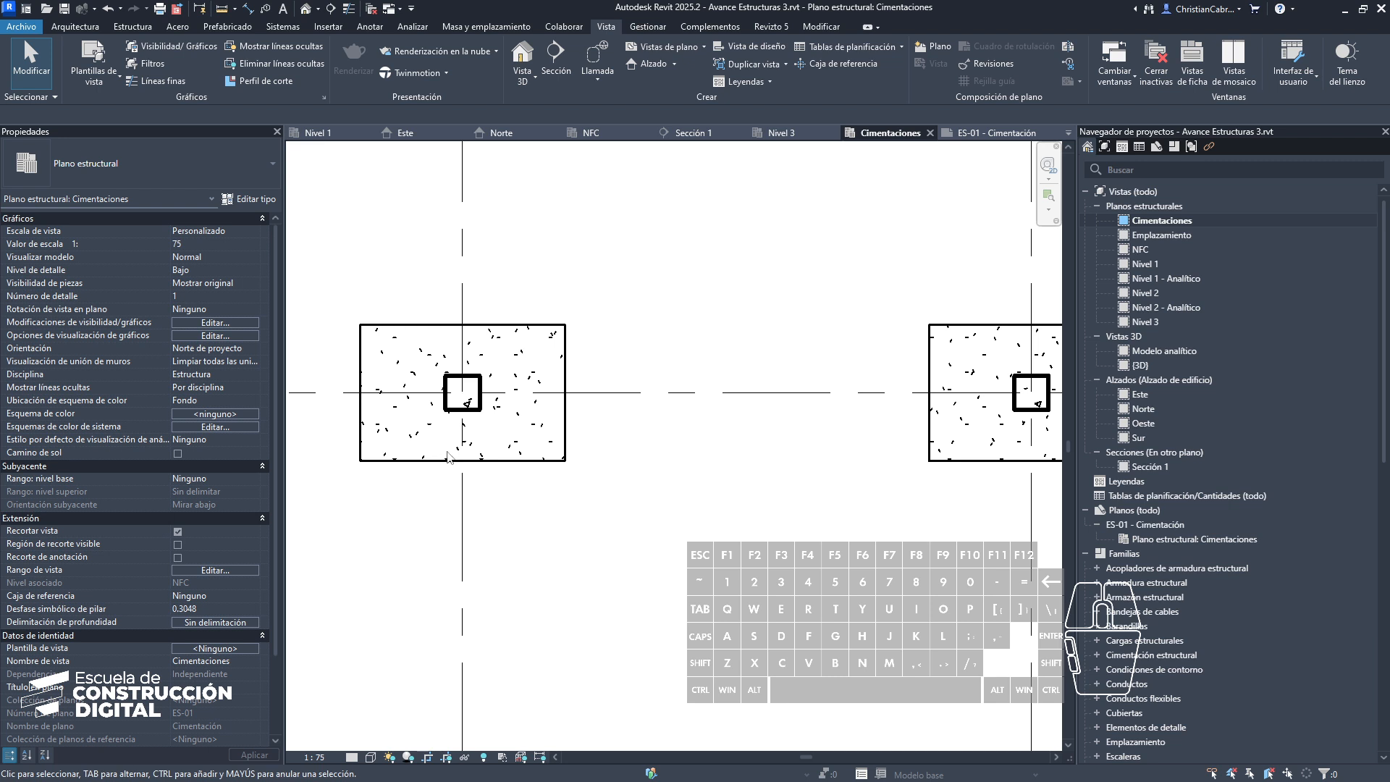
scroll(449, 416, up, 2)
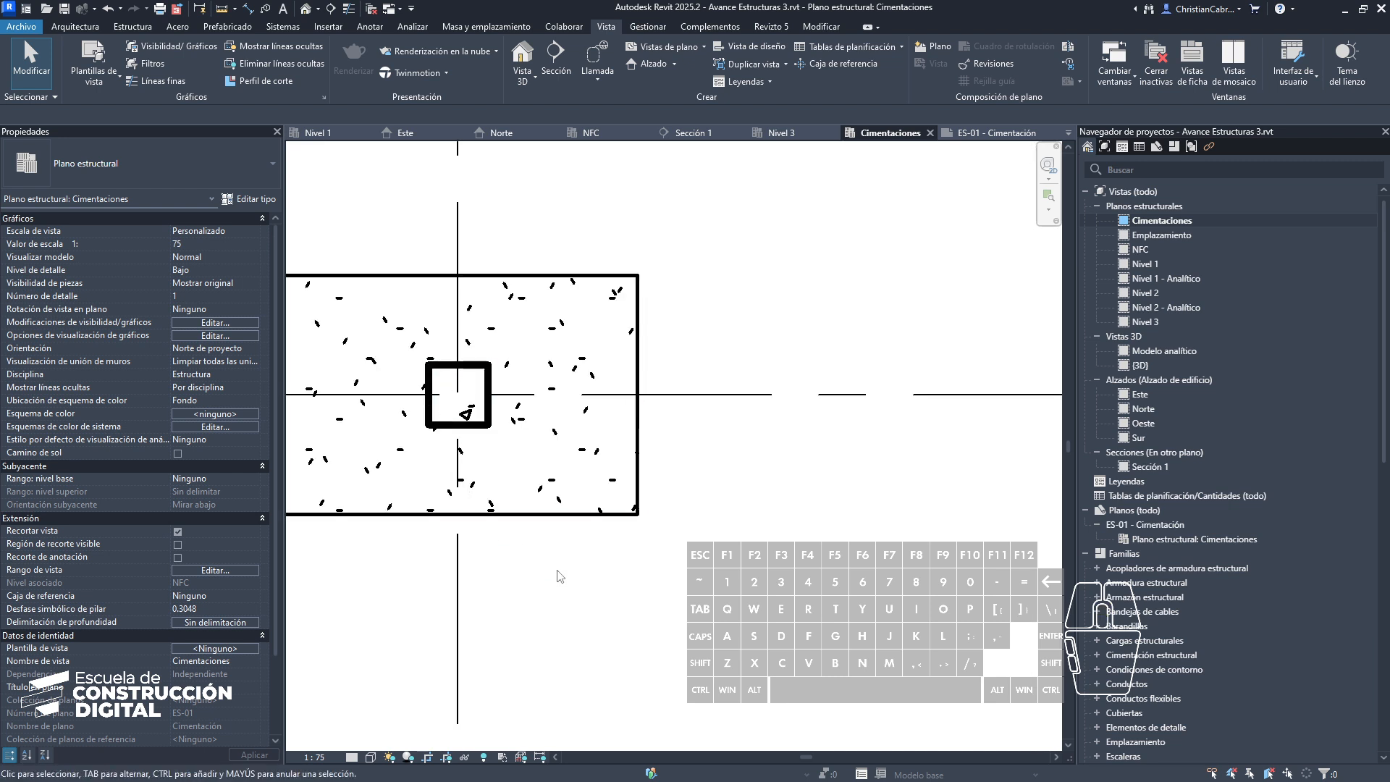
Step: Override the foreground cut pattern of Pilares estructurales in the Cimentaciones view with Diagonal abajo 1.5 mm
scroll(543, 573, up, 1)
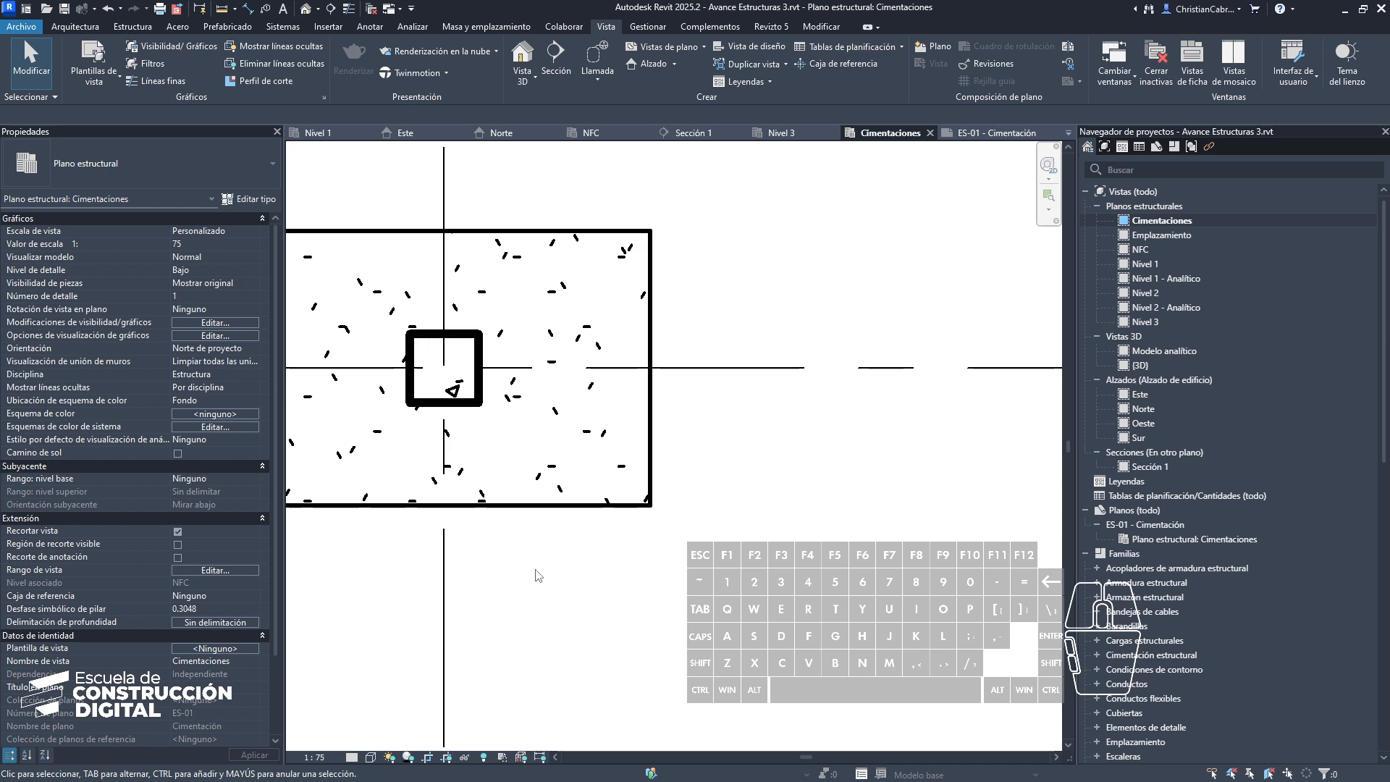
key(v)
key(v)
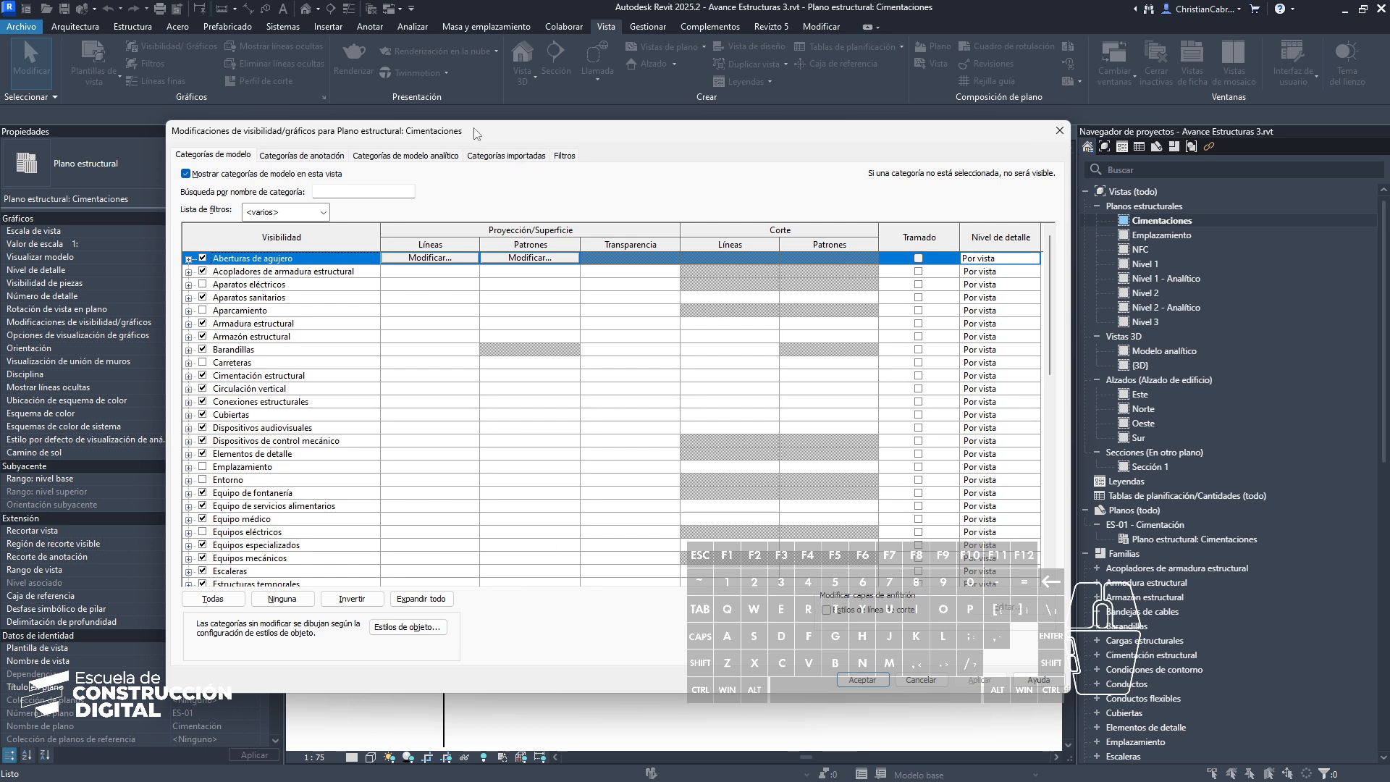
drag(476, 134, 344, 76)
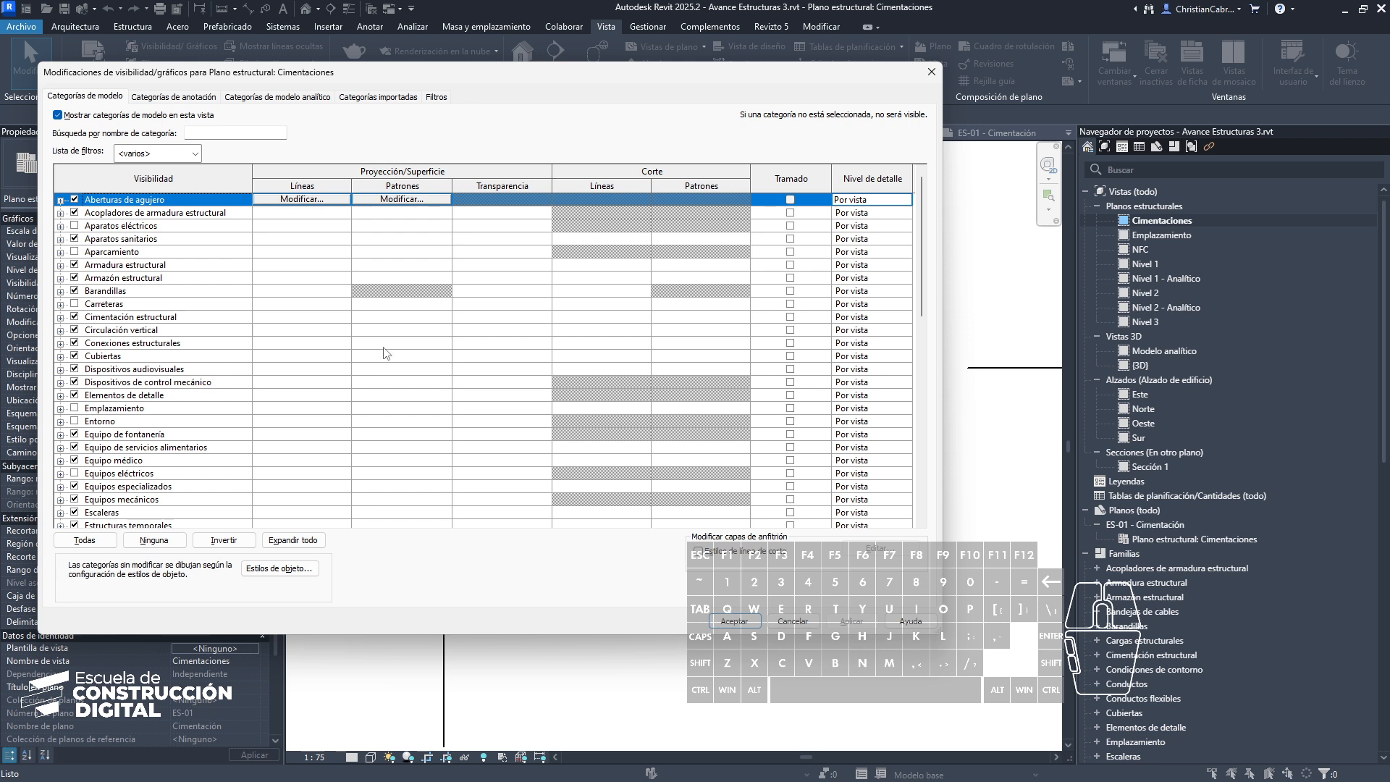
scroll(362, 509, down, 8)
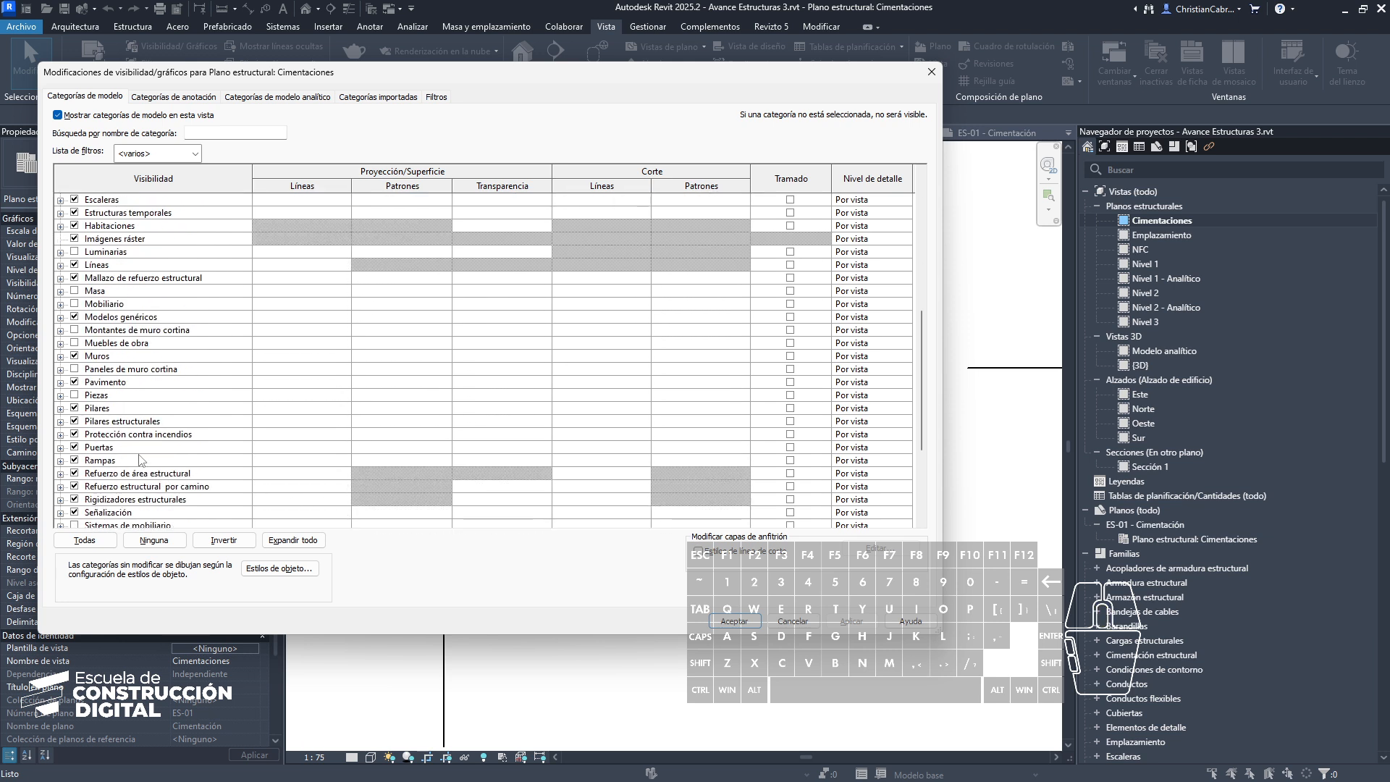
click(136, 424)
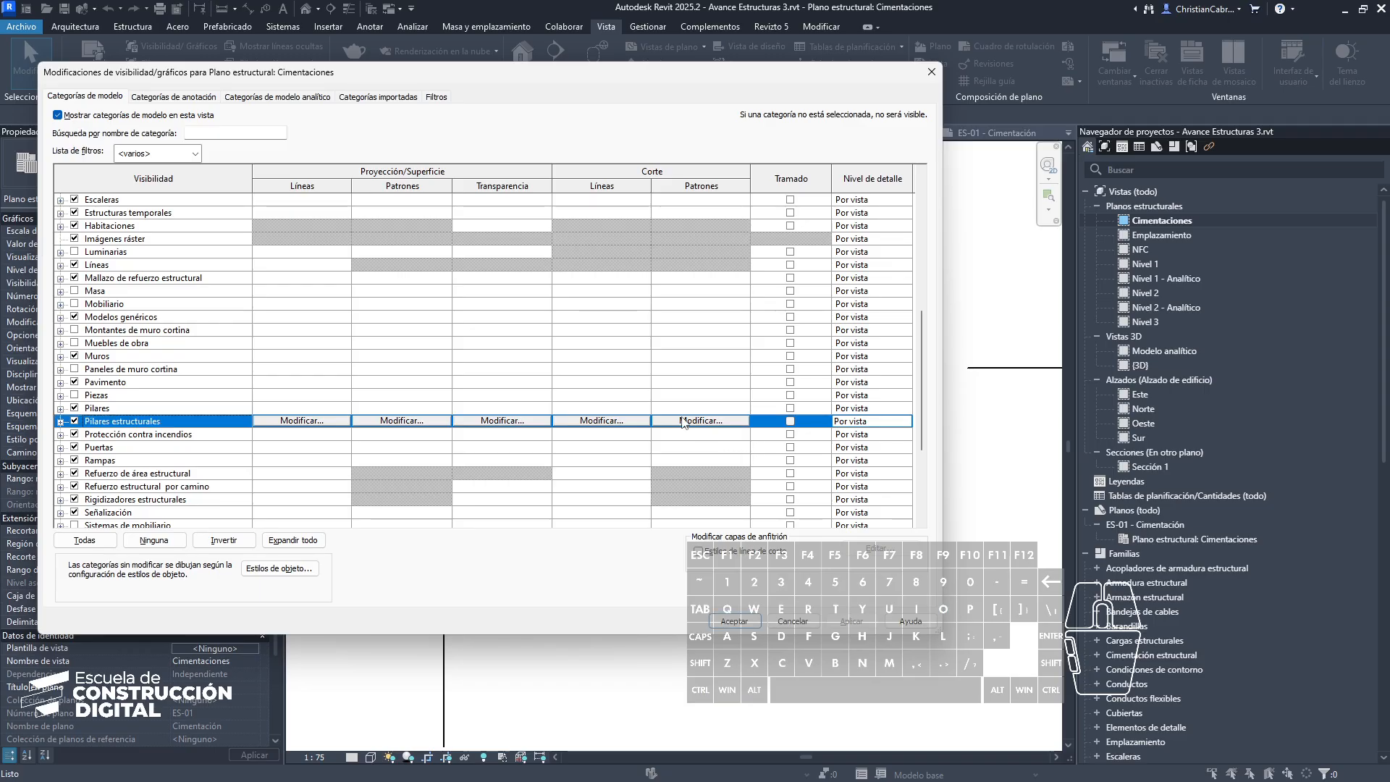
click(684, 421)
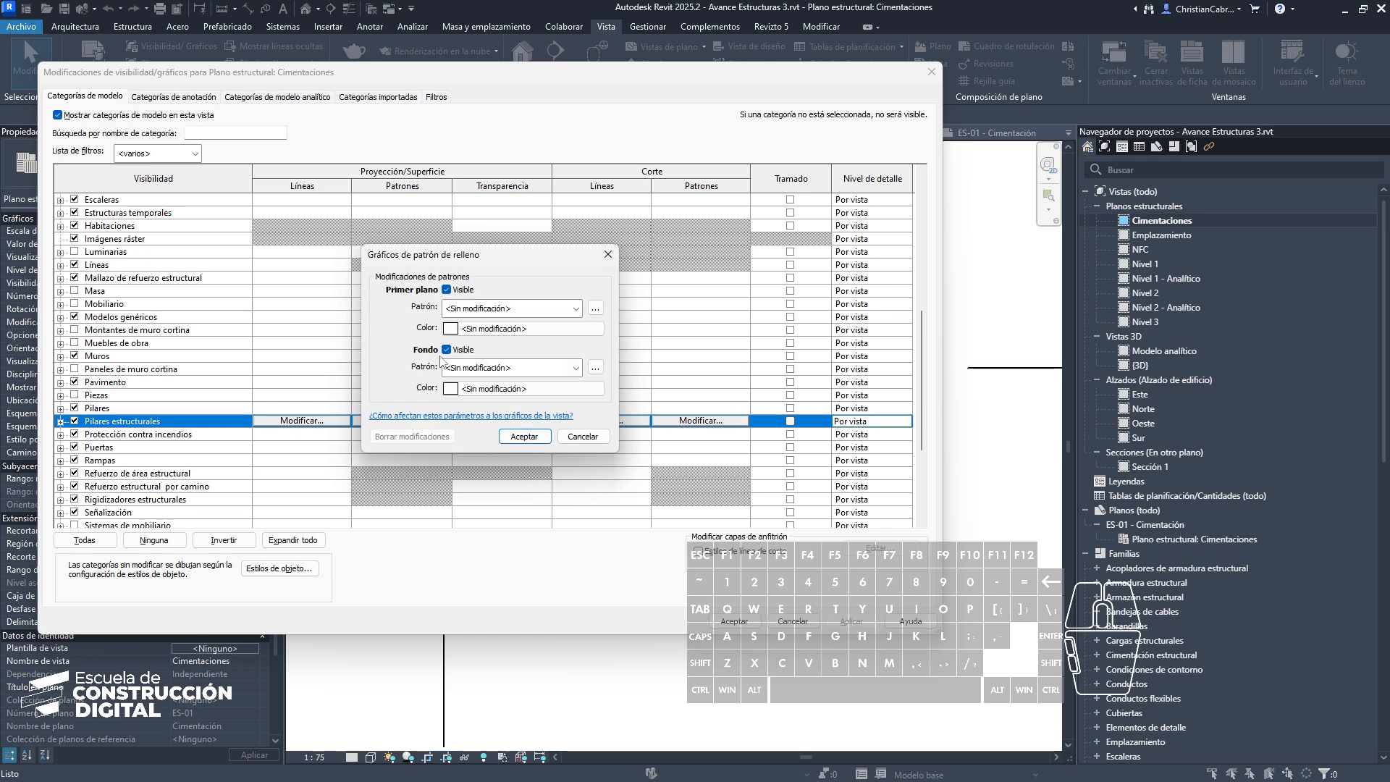
click(460, 309)
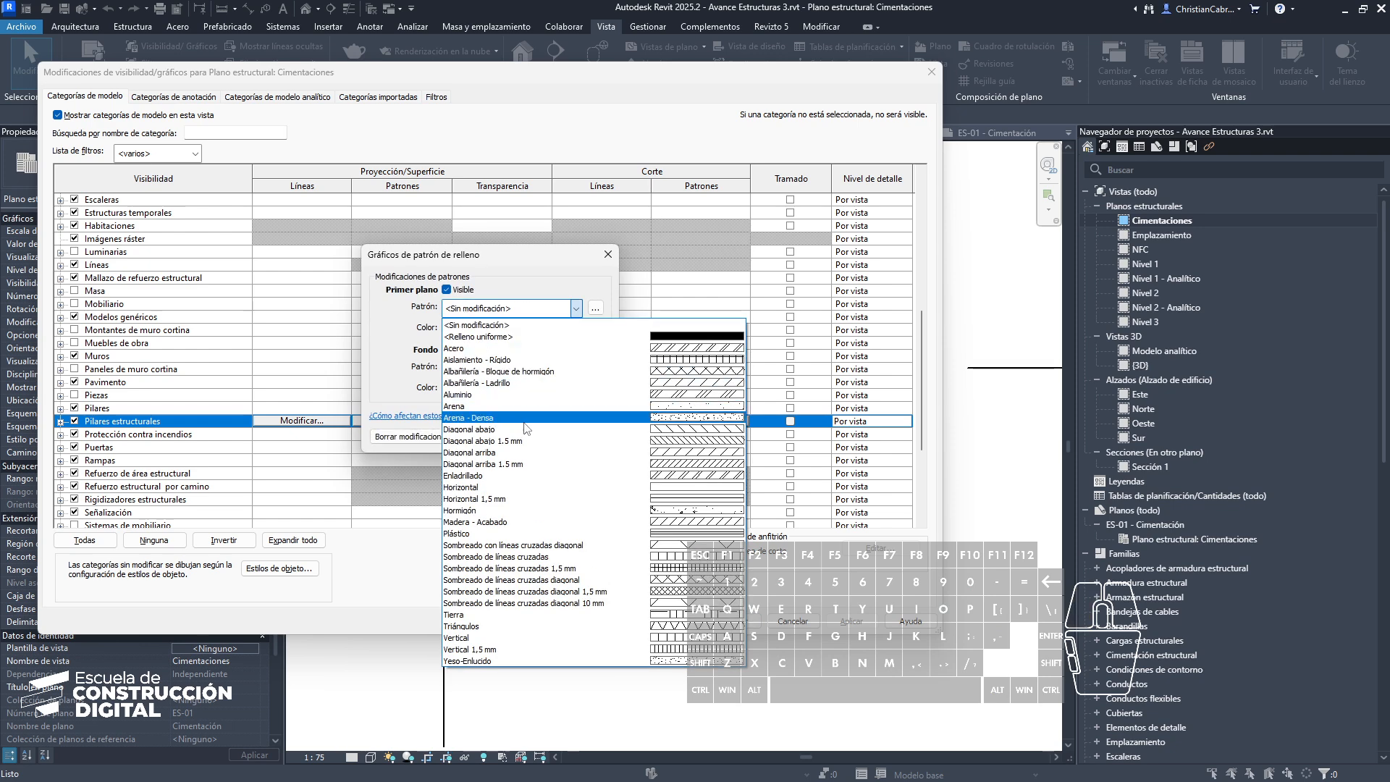
click(478, 440)
Step: Colour the columns' foreground cut pattern light grey, RGB 192-192-192, and apply the overrides to the view
click(454, 329)
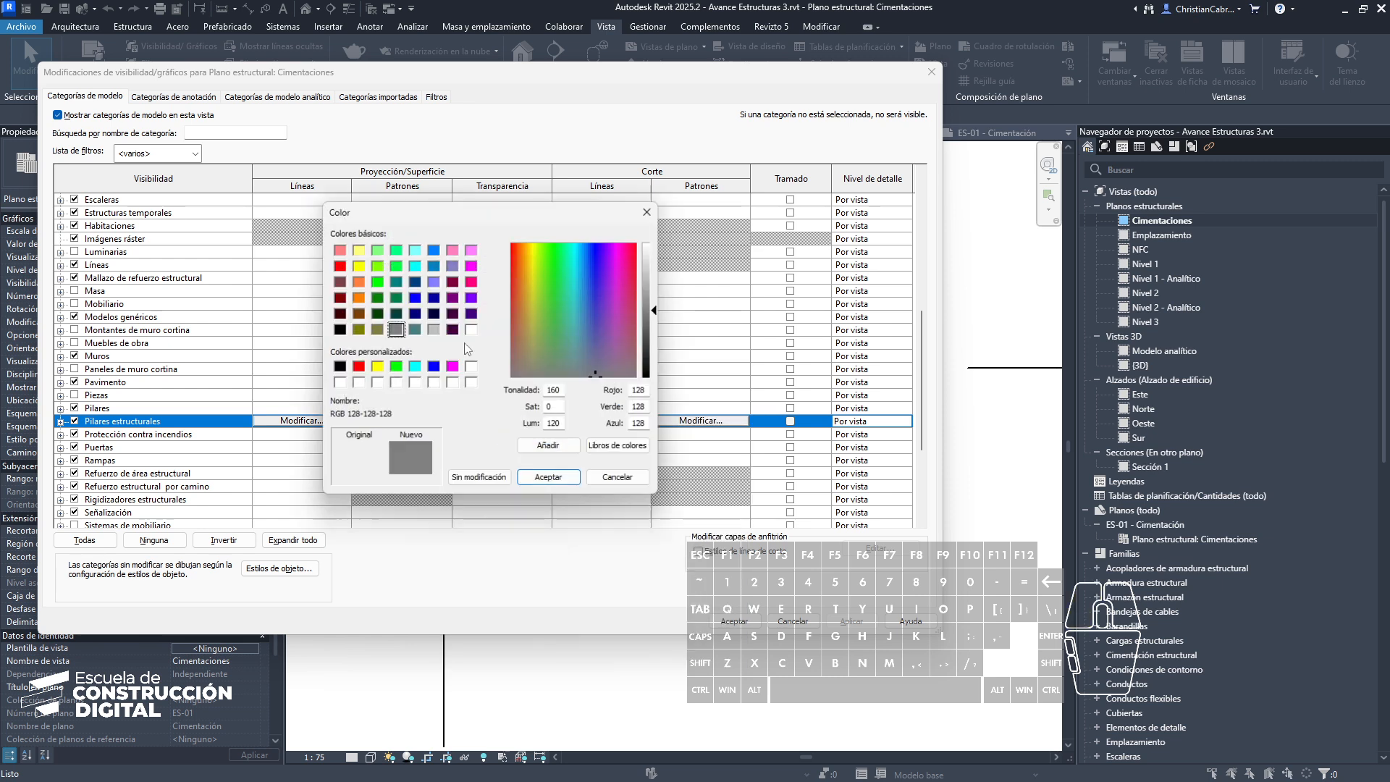
click(432, 329)
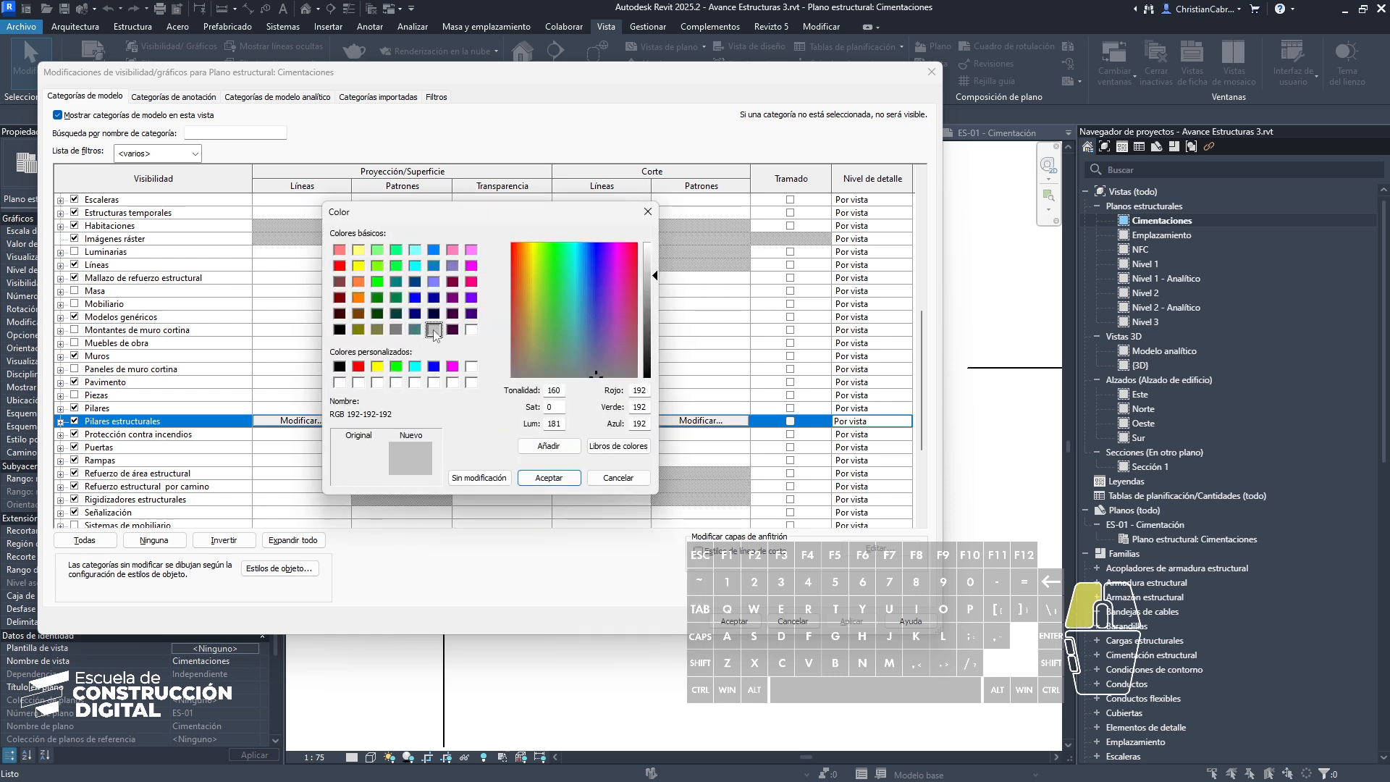
click(548, 478)
click(524, 436)
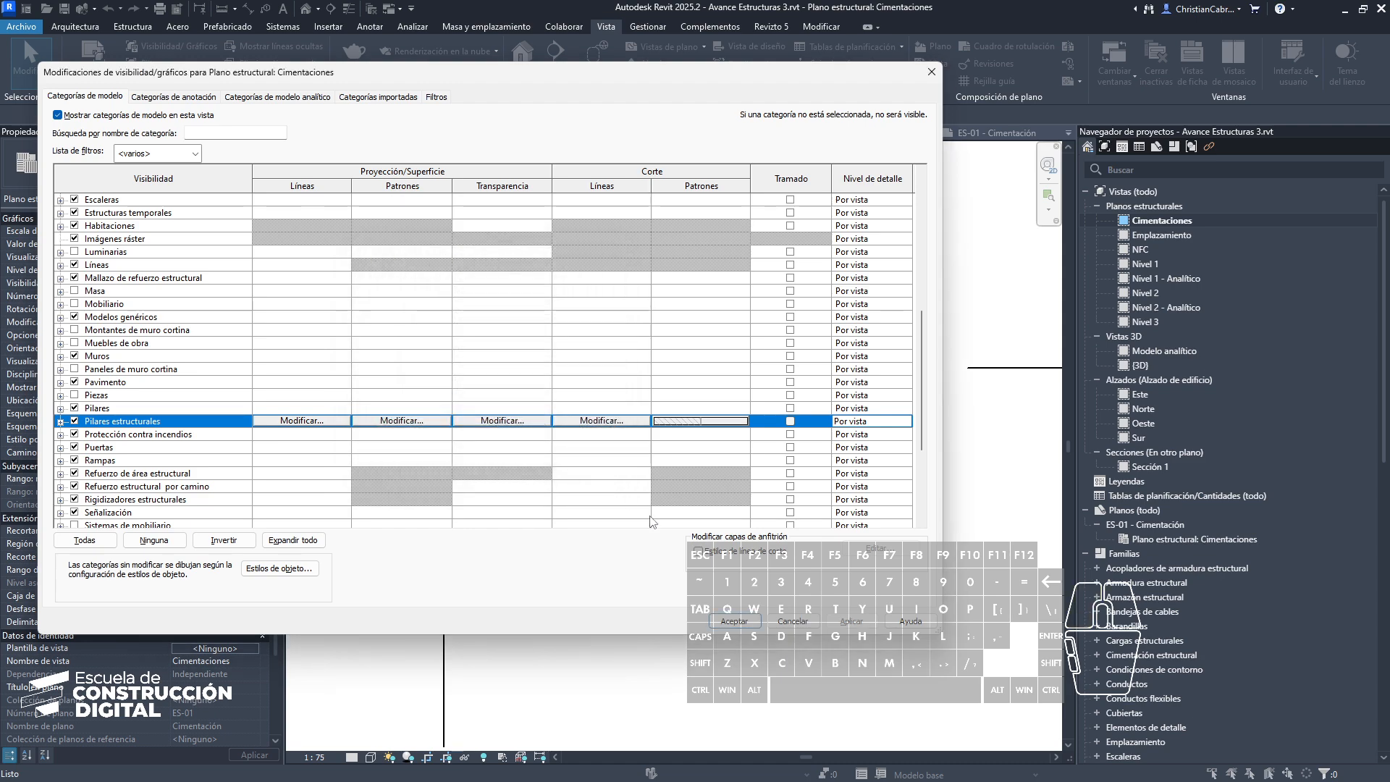
click(734, 620)
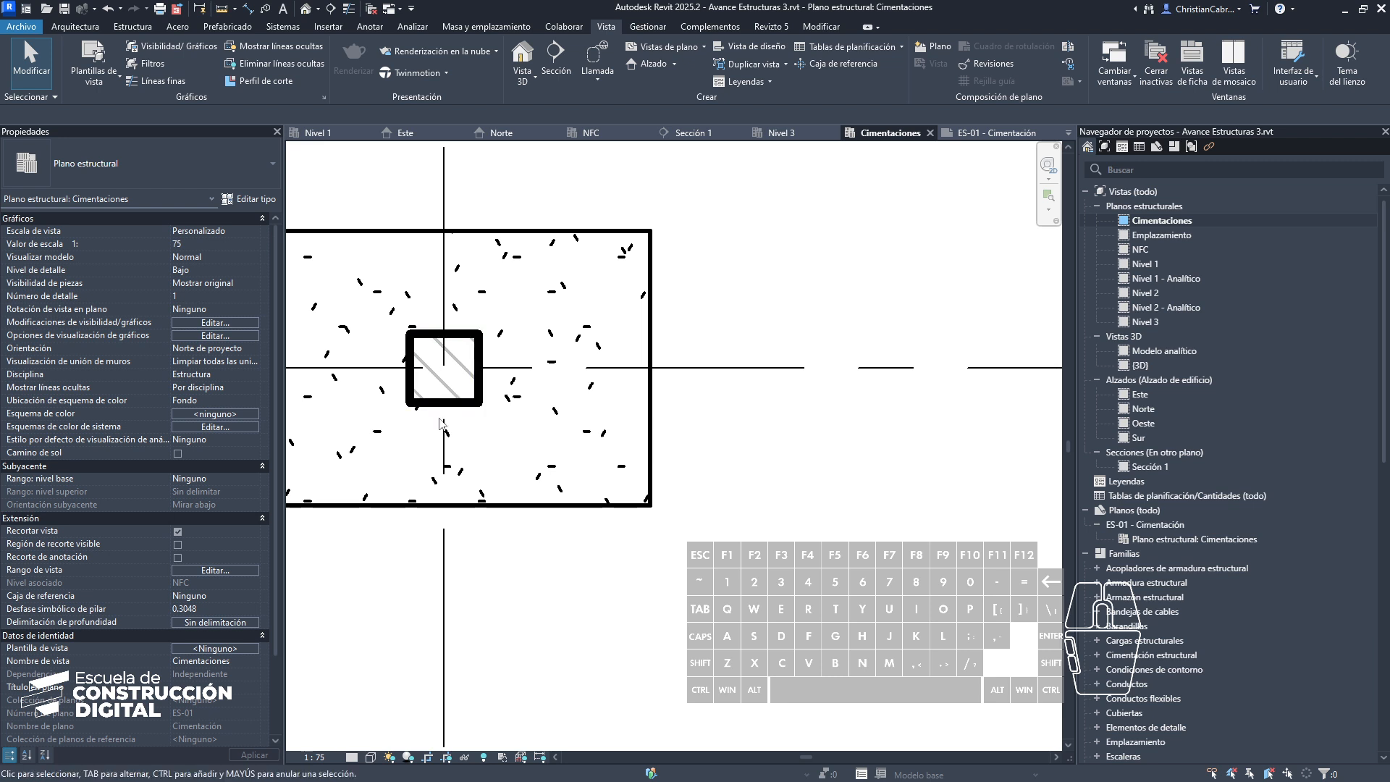
Step: Reopen the visibility/graphics overrides of the Cimentaciones view and select the Cimentación estructural category
scroll(439, 423, down, 5)
middle_drag(641, 381, 545, 561)
scroll(436, 418, down, 1)
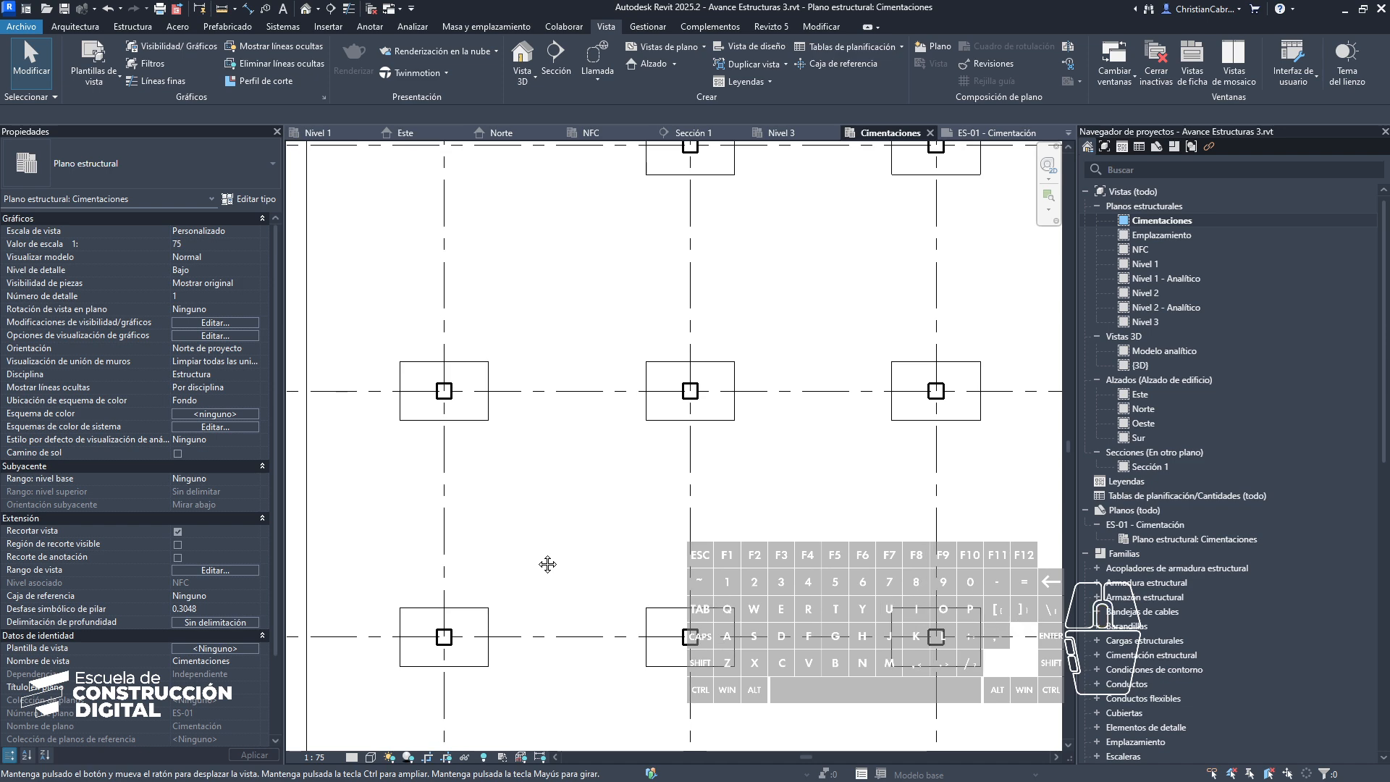
scroll(416, 398, up, 4)
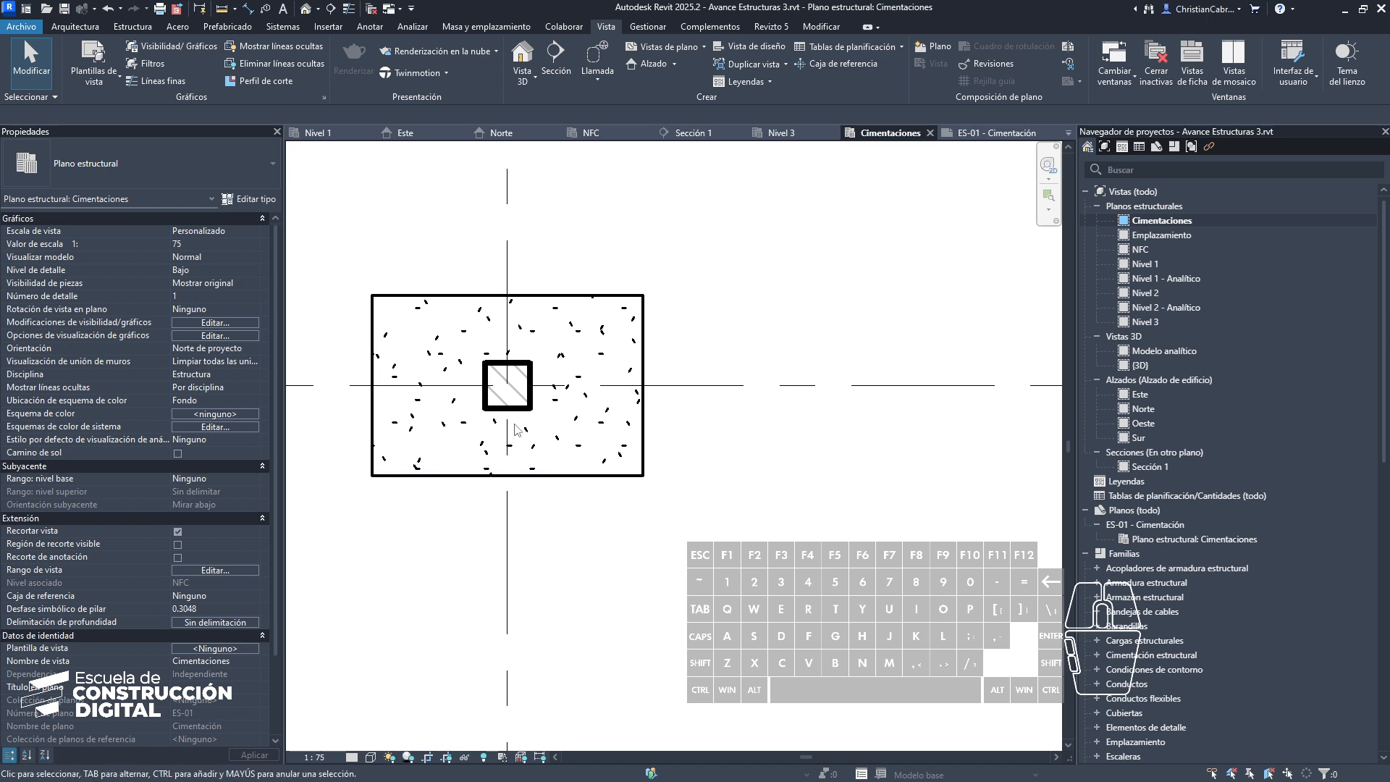
key(v)
key(g)
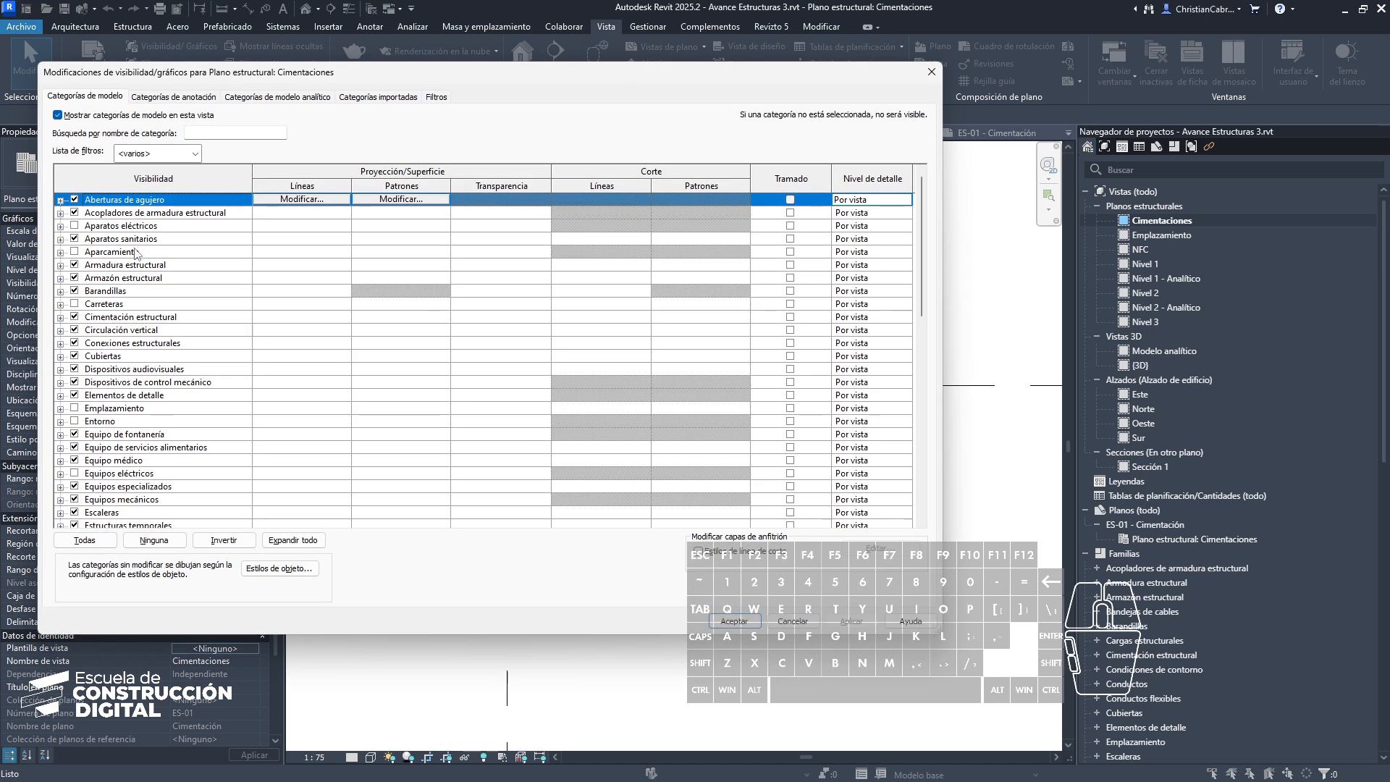
click(120, 319)
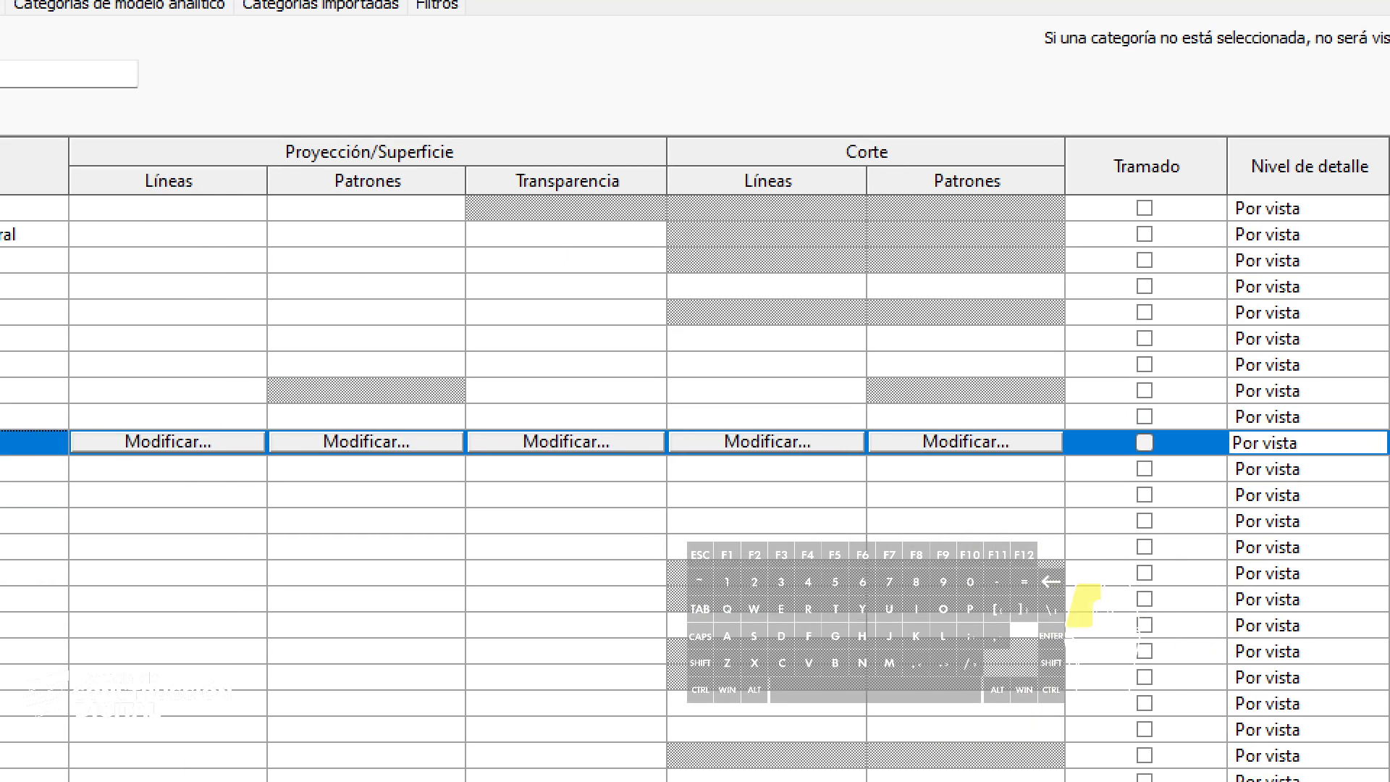
drag(58, 153, 260, 504)
mouse_move(649, 167)
ctrl+mouse_down()
mouse_move(876, 429)
mouse_move(883, 497)
ctrl+mouse_up()
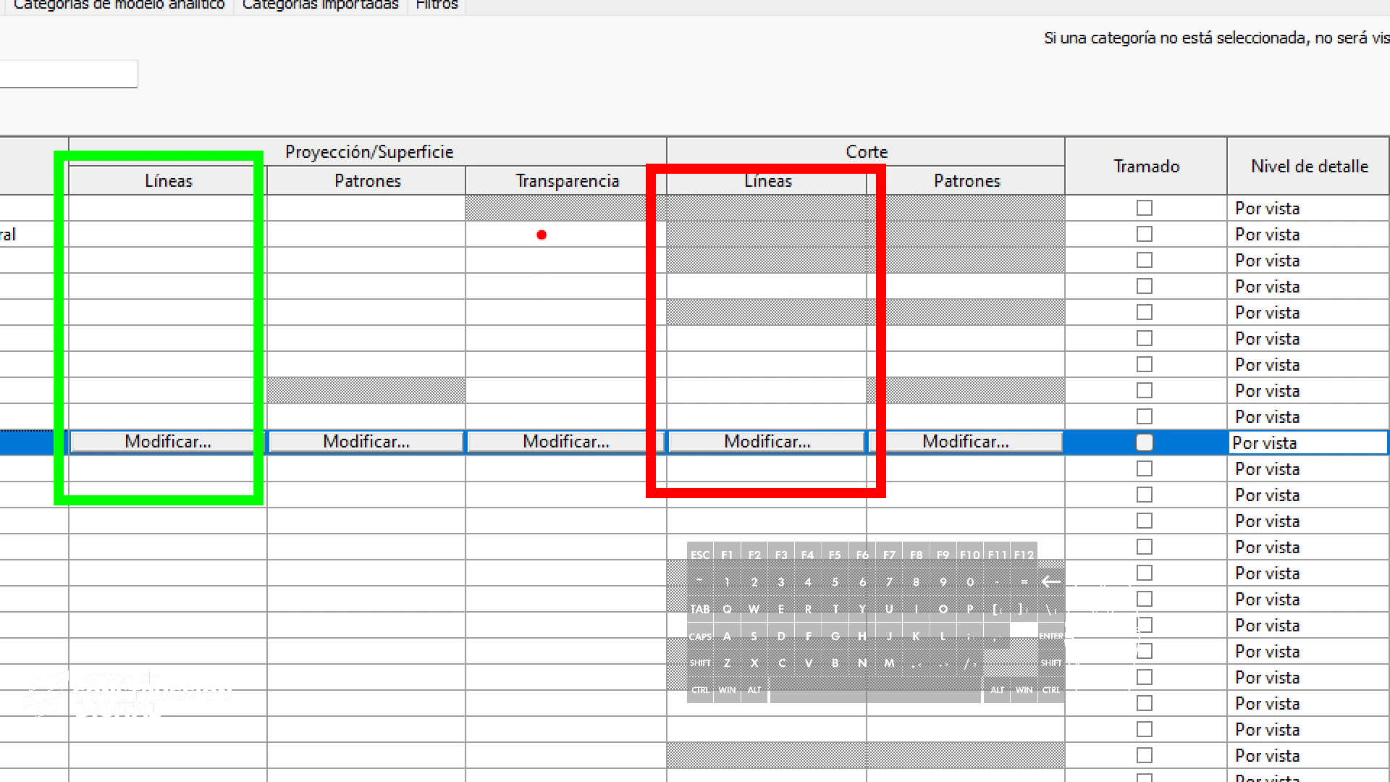
drag(293, 176, 474, 187)
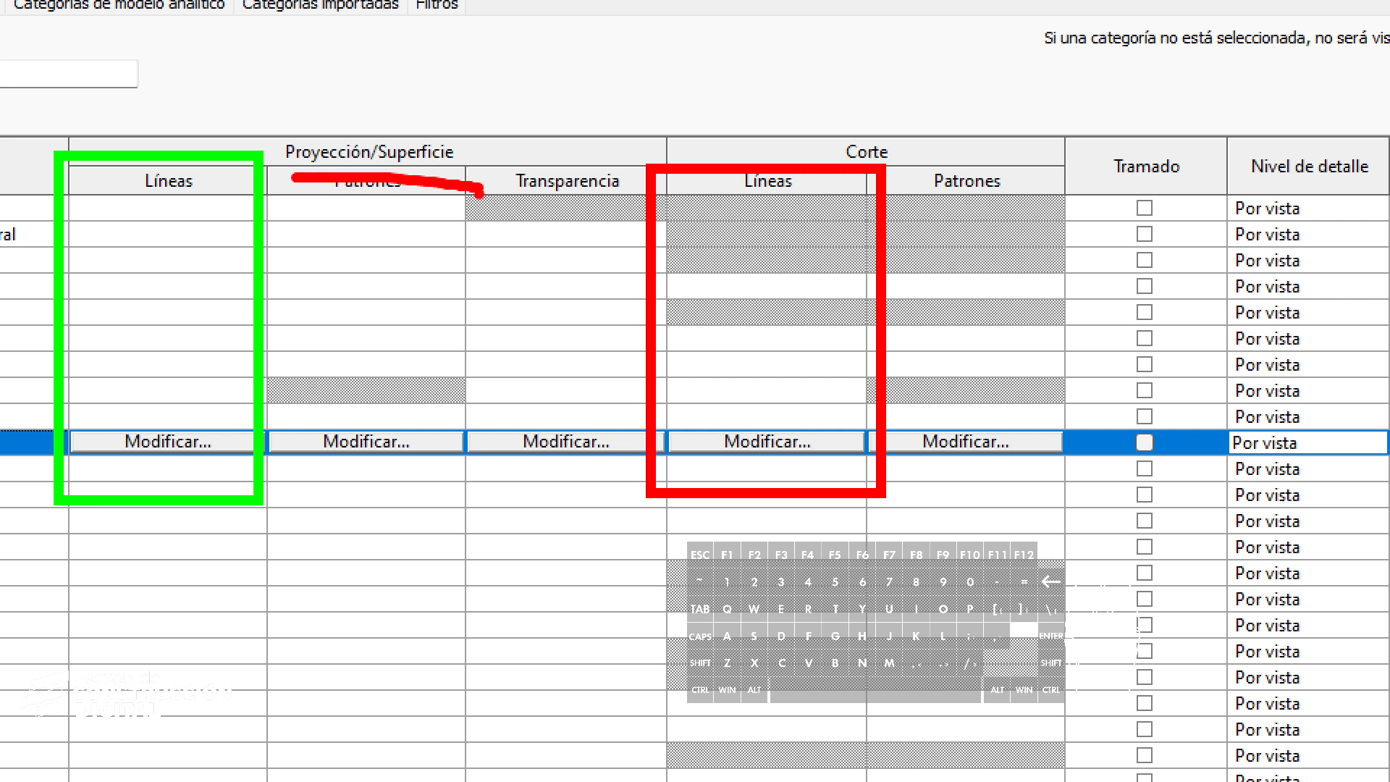
key(Escape)
Step: Set the projection line weight of Cimentación estructural to 6 and apply the override to the view
click(303, 320)
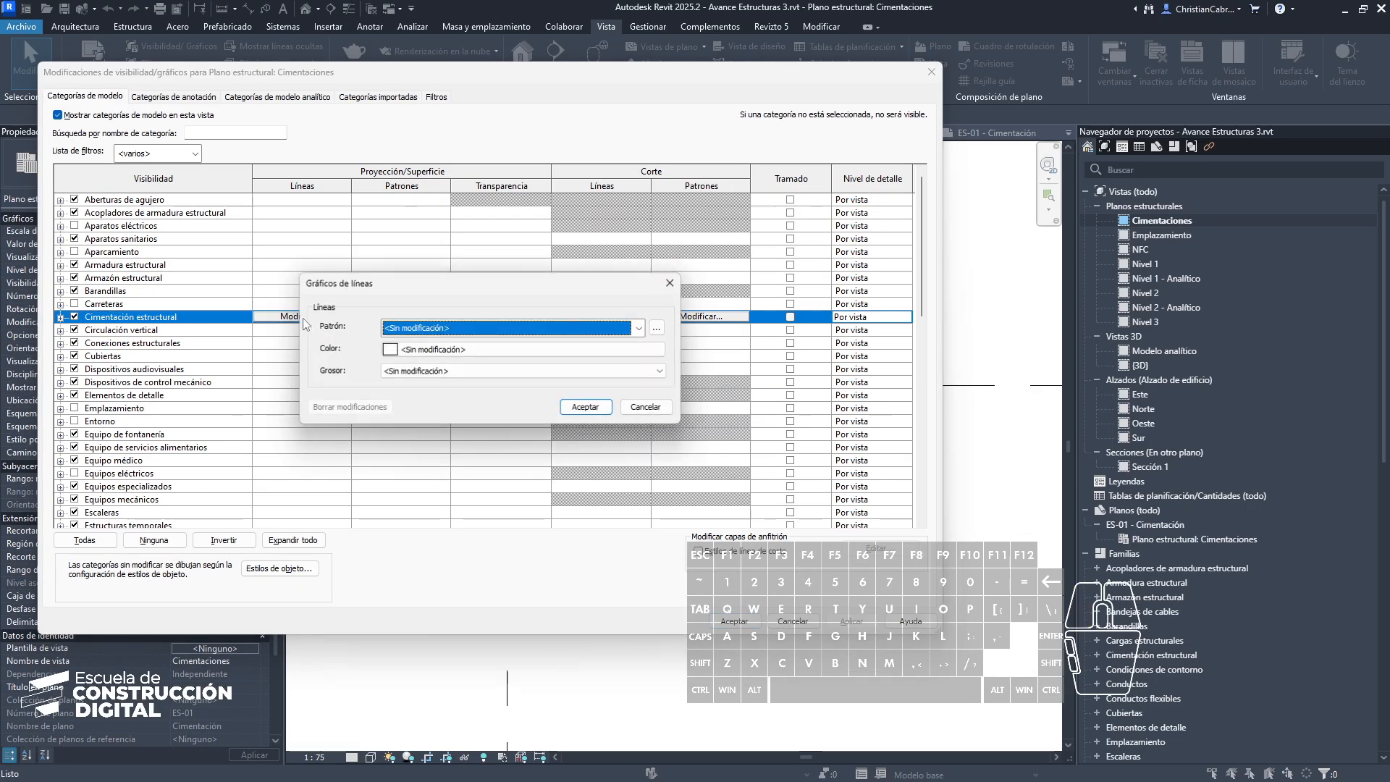
click(410, 370)
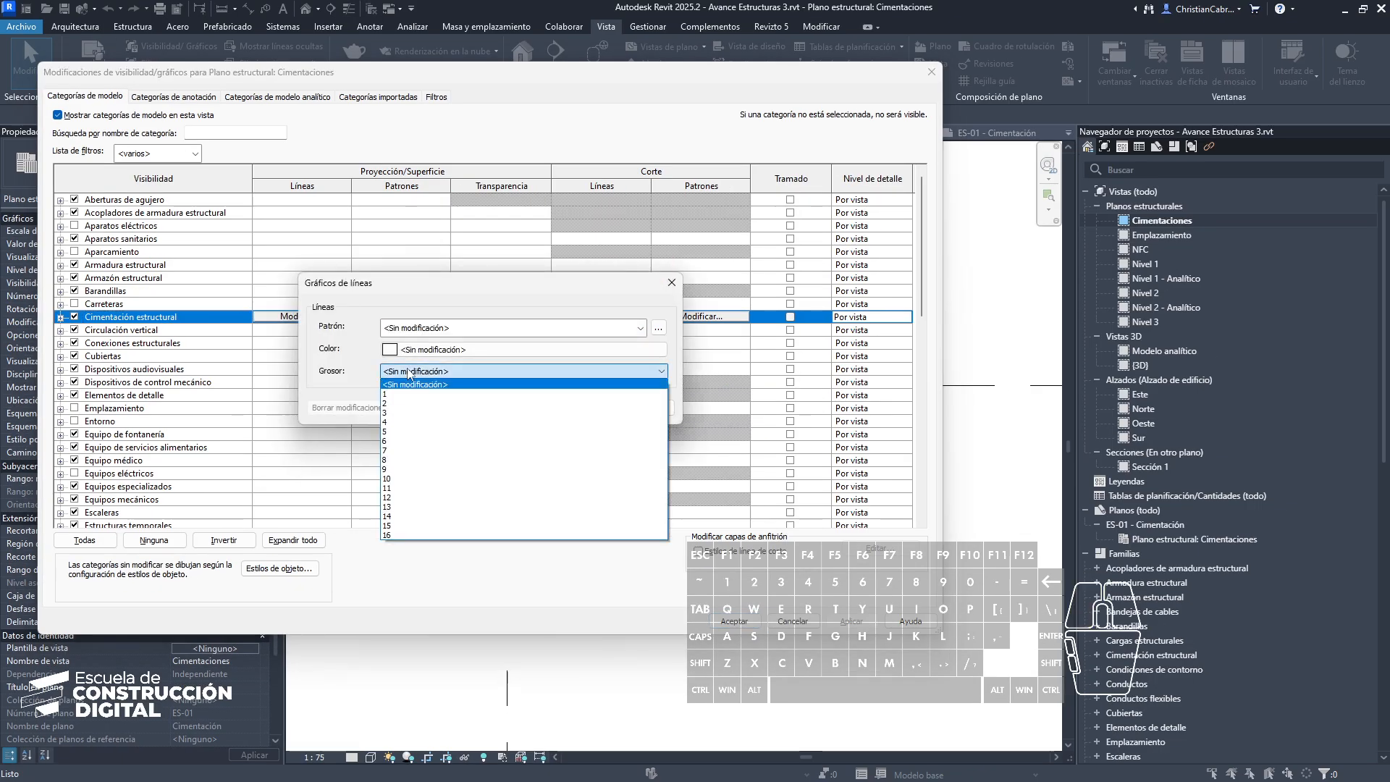
click(398, 432)
click(561, 409)
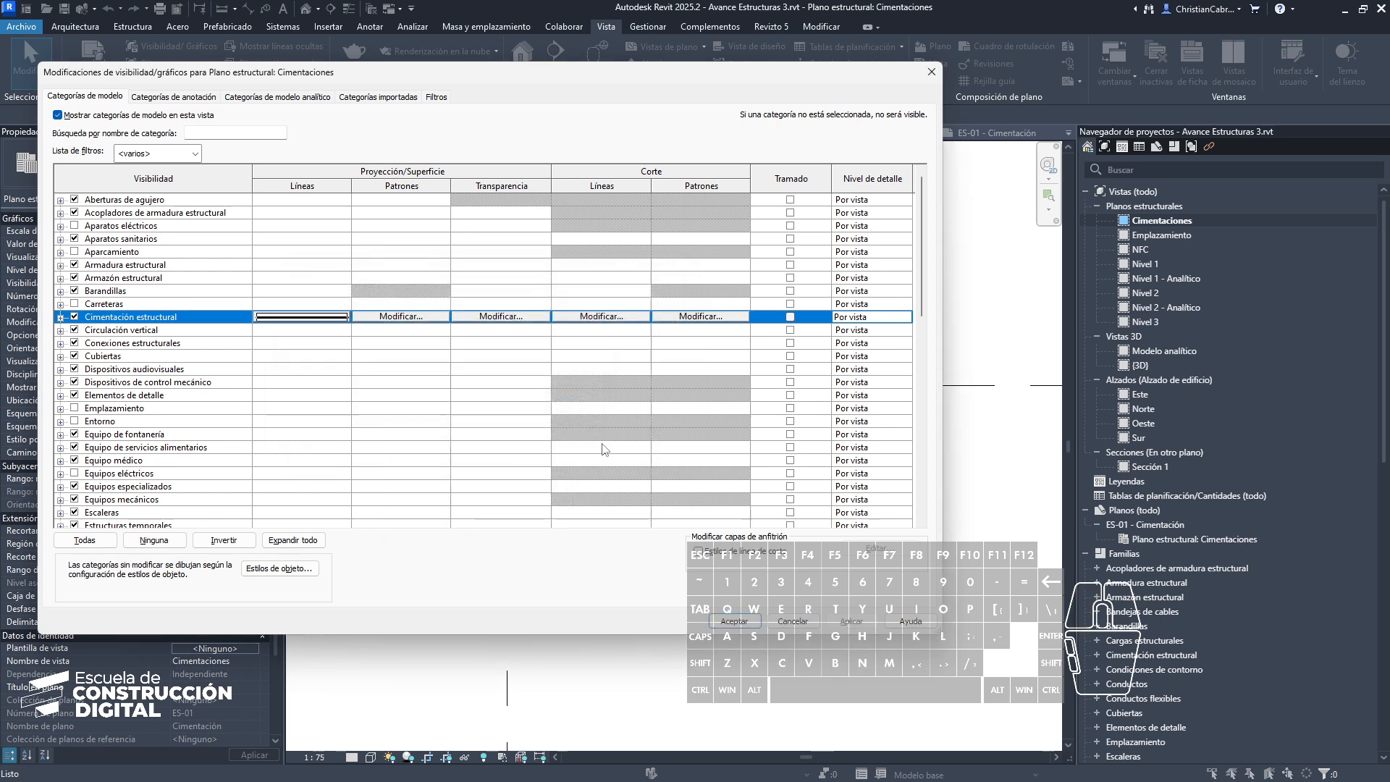
click(726, 623)
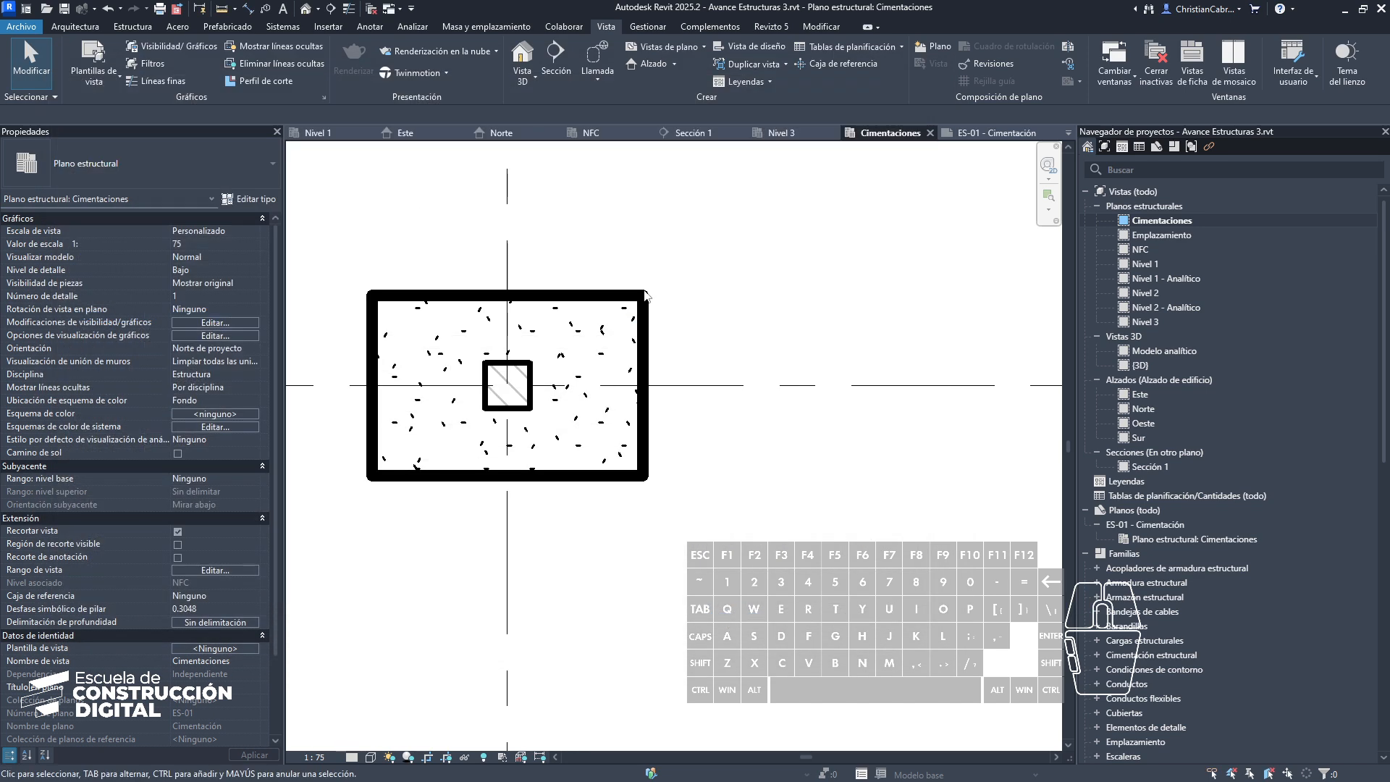
Step: Choose a thinner projection line weight for the Cimentación estructural category and apply it to the view
key(v)
key(v)
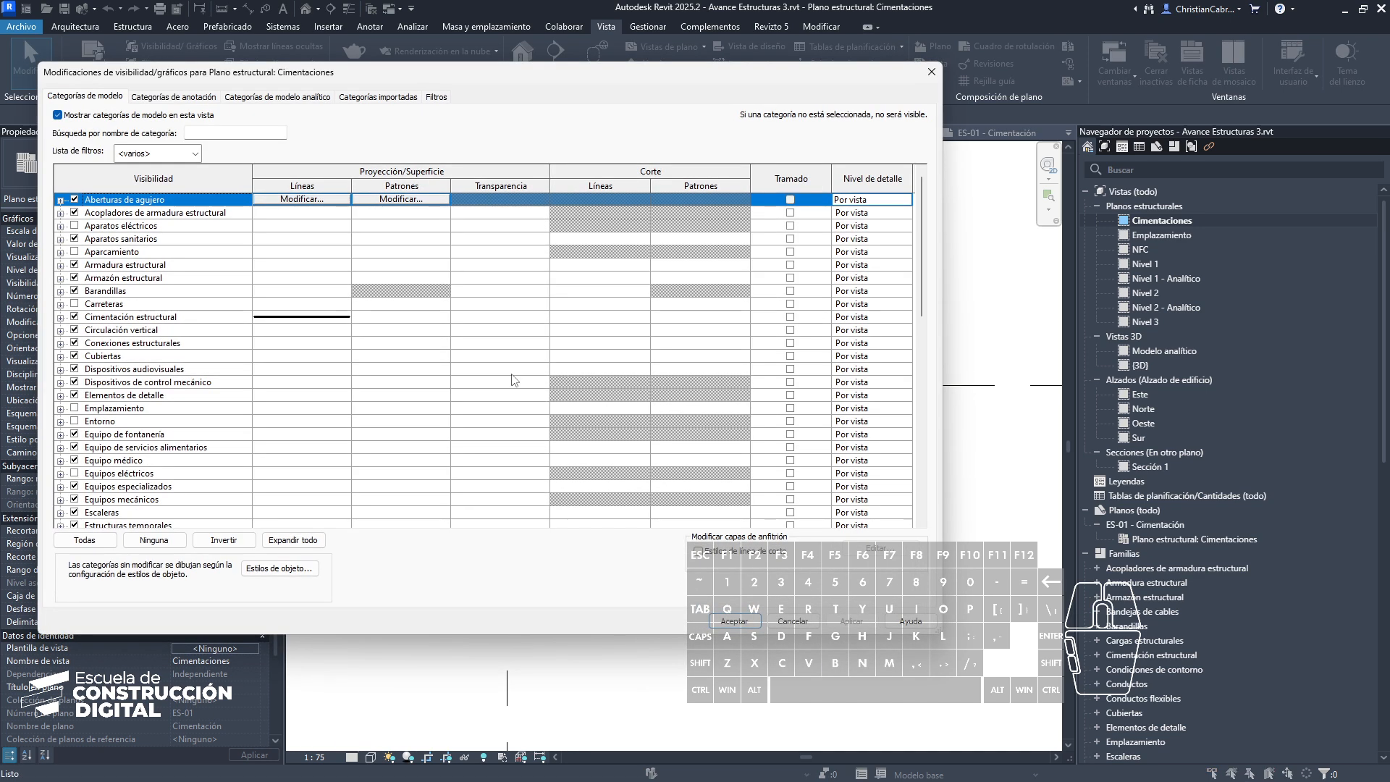
click(309, 322)
click(308, 317)
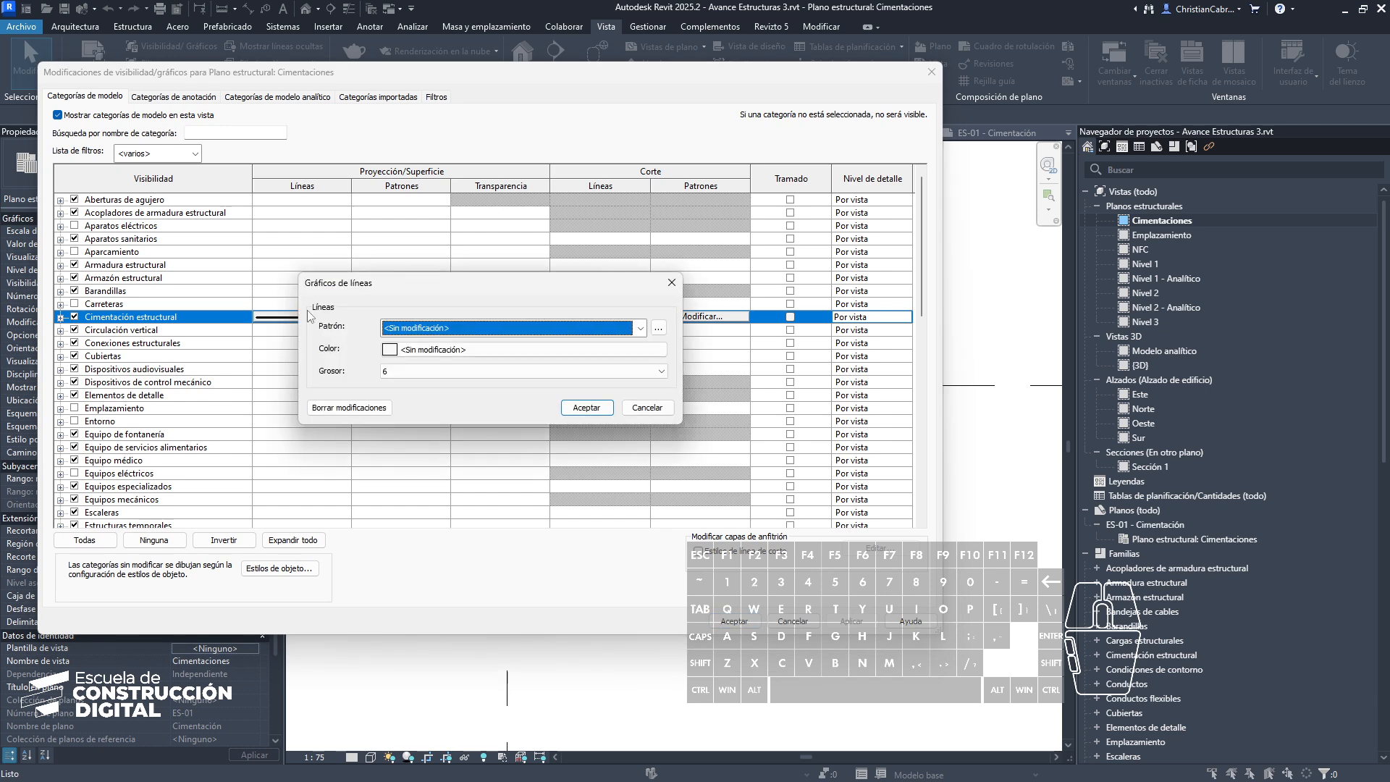
click(407, 372)
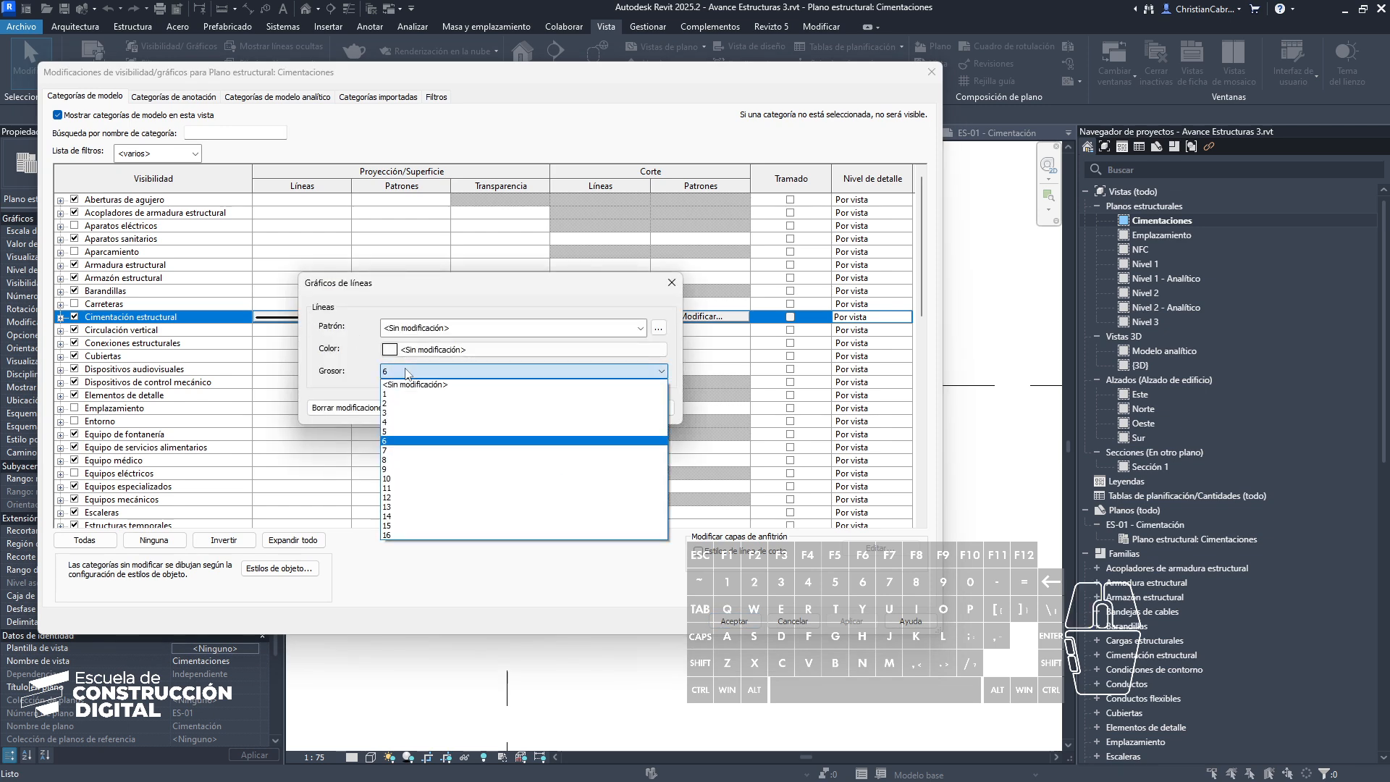
click(398, 414)
click(583, 403)
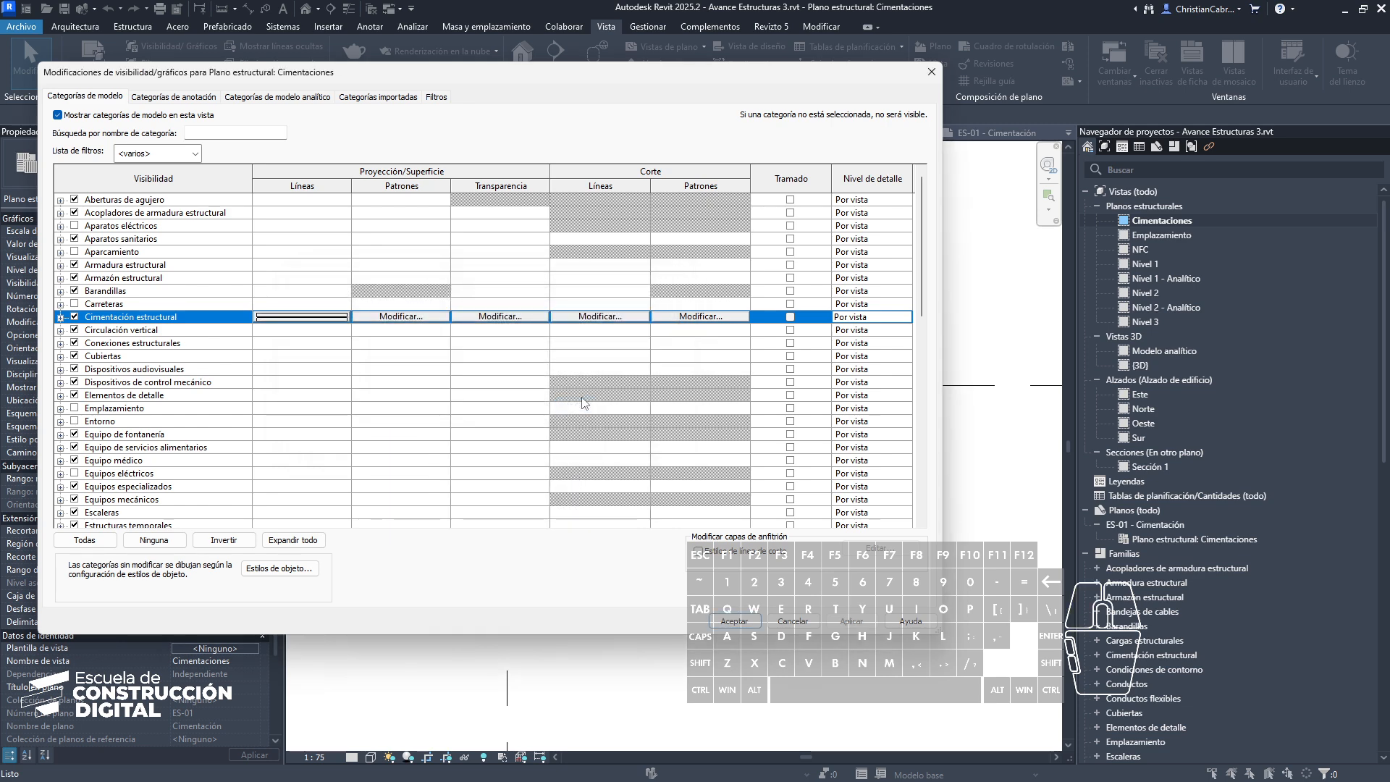
click(733, 622)
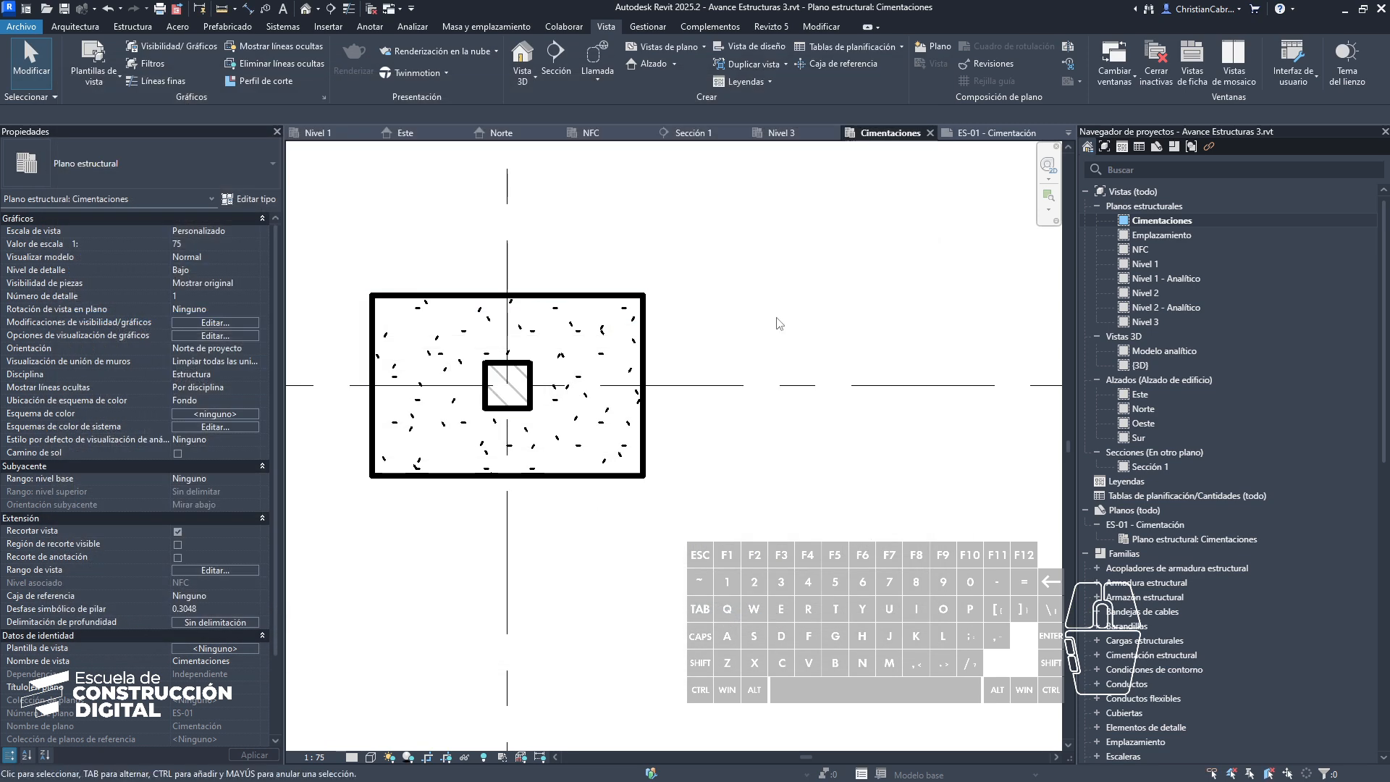
Step: Place a continuous aligned dimension string across grids D, C, B and A, between the column 3 footings and the grid bubbles
scroll(878, 487, down, 8)
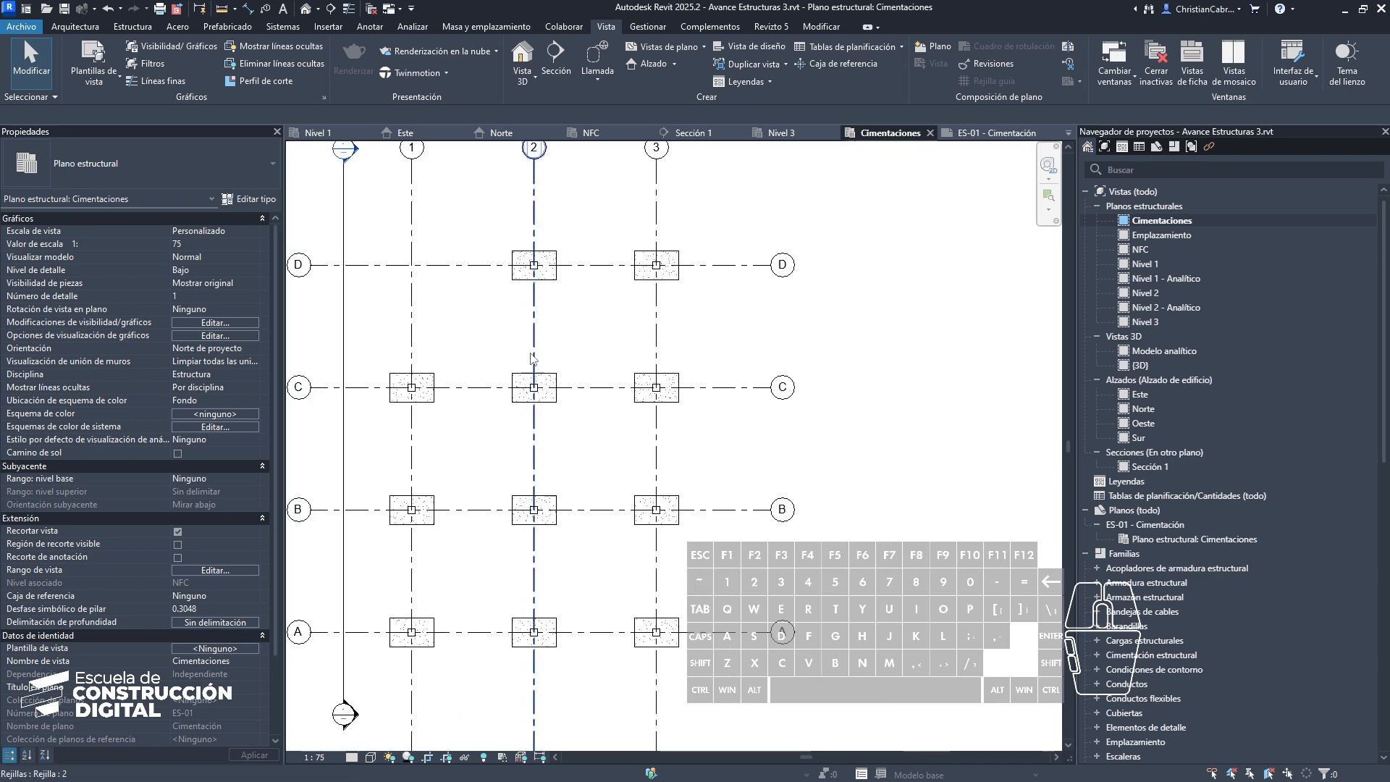
middle_drag(522, 379, 412, 480)
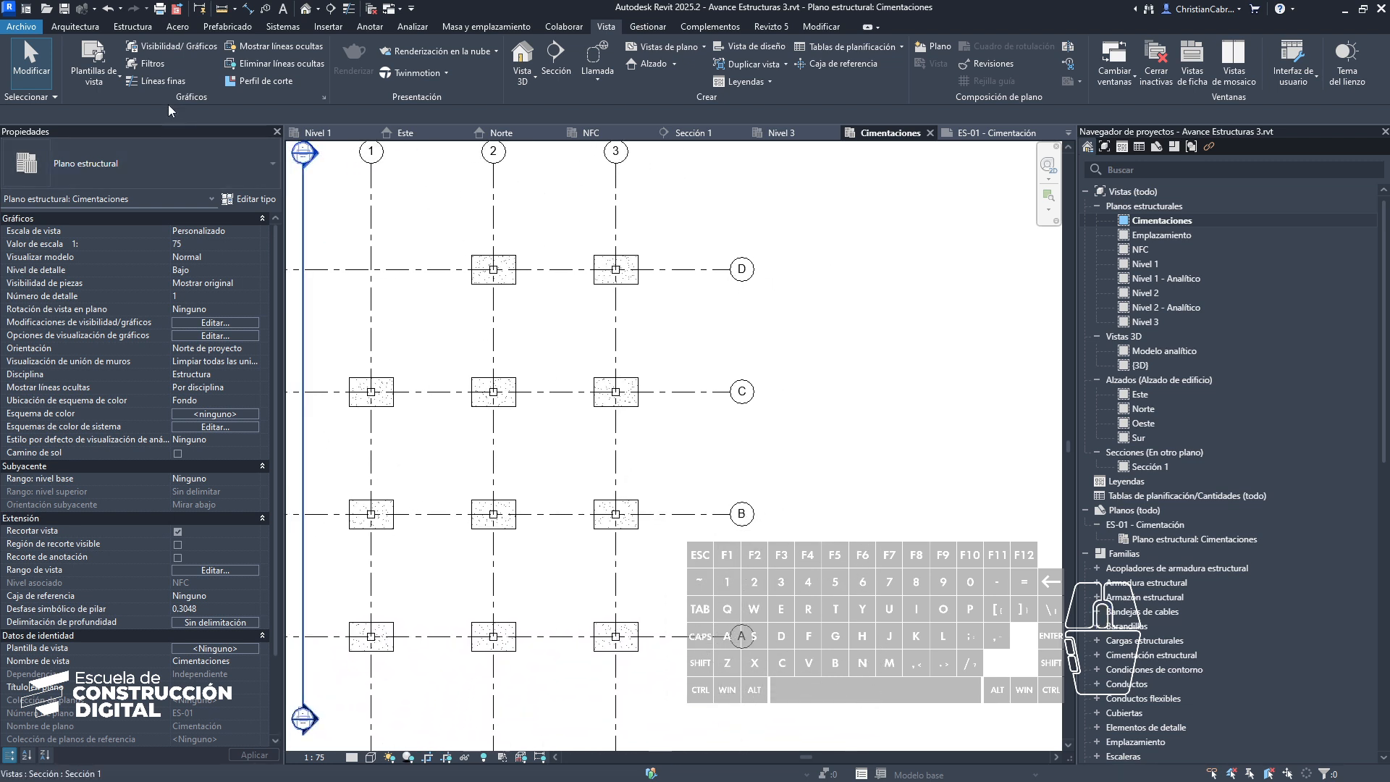
click(370, 26)
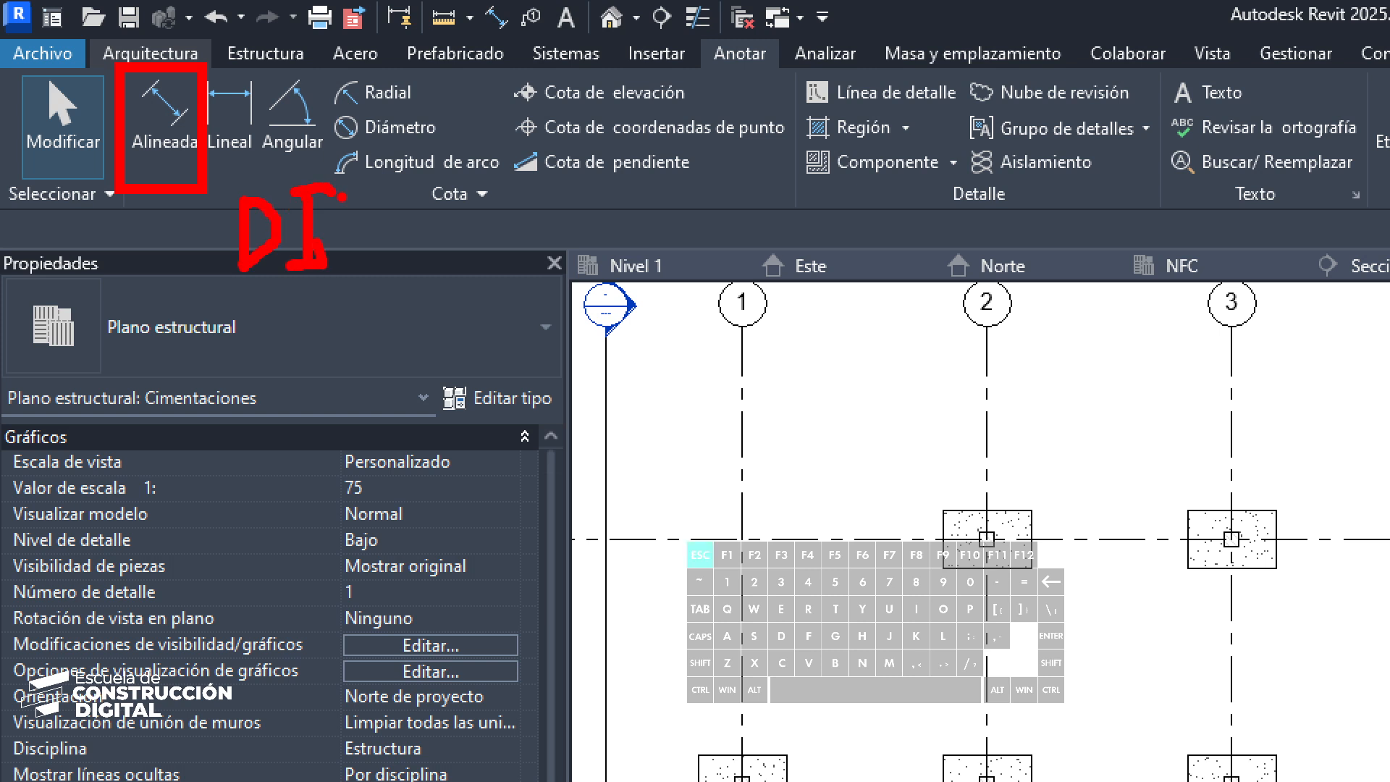
key(d)
key(i)
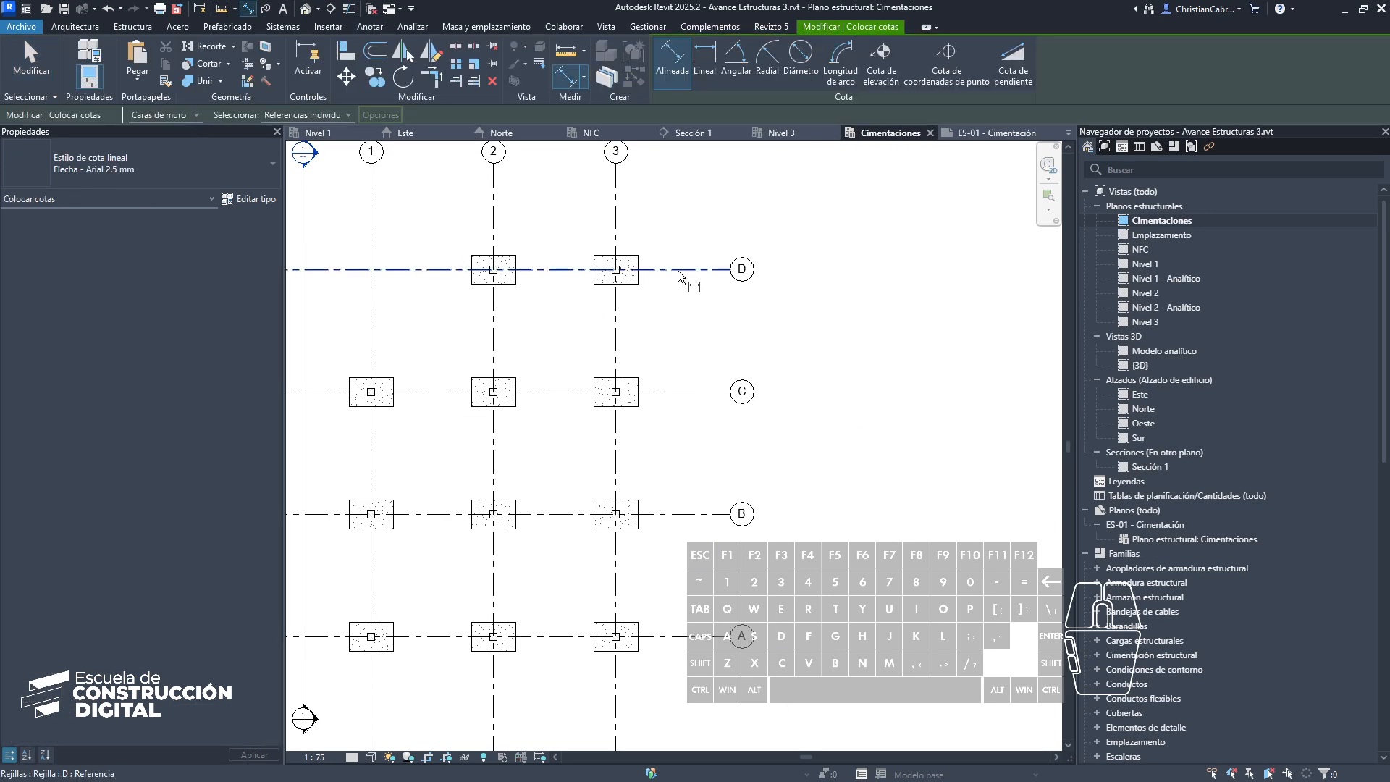
click(688, 269)
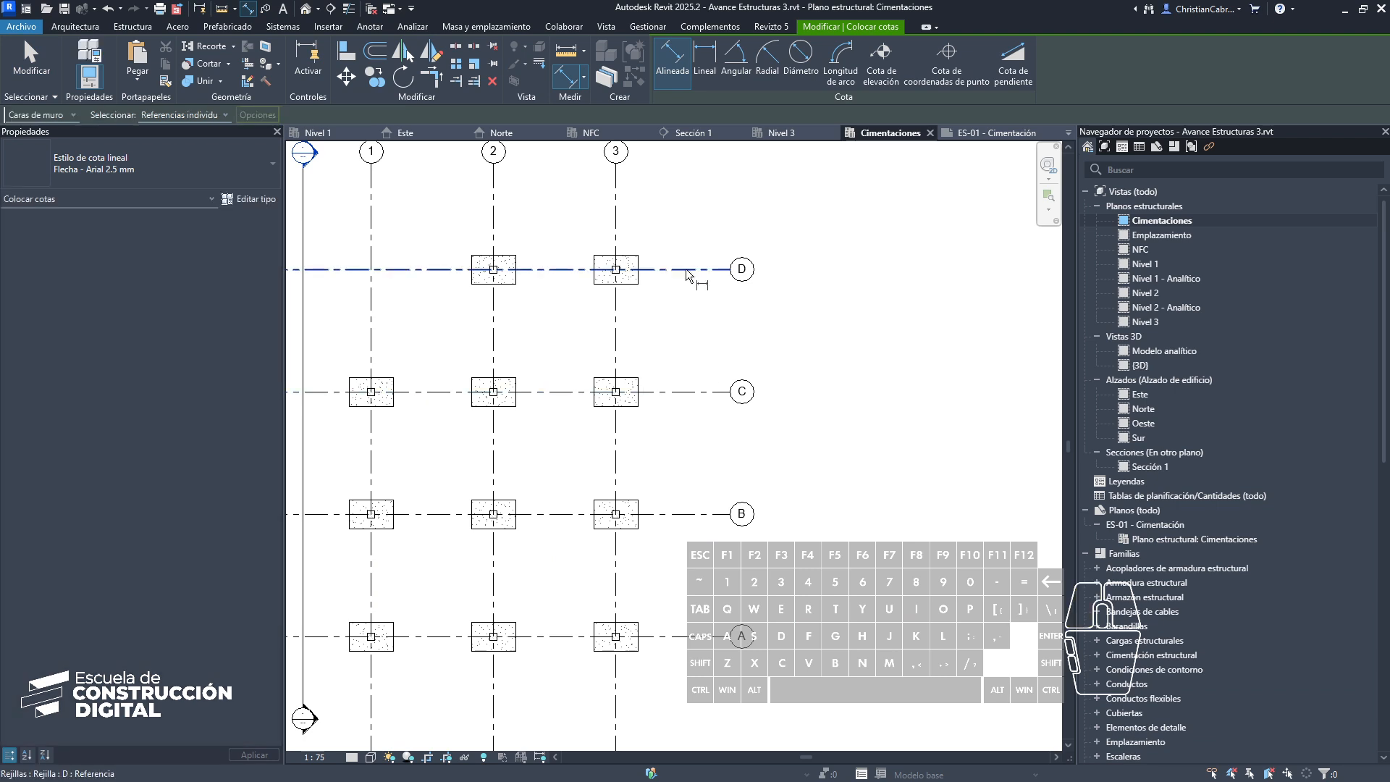
click(690, 392)
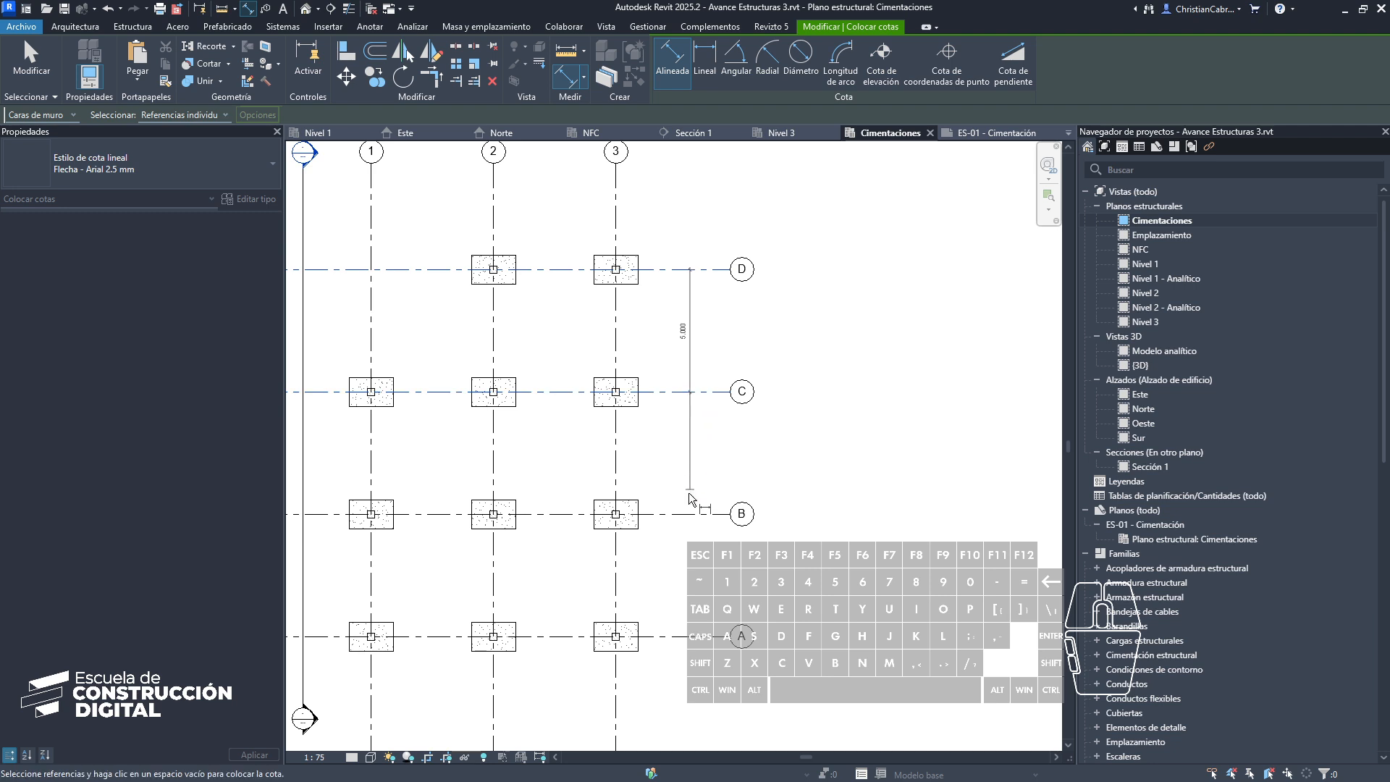
click(688, 513)
click(692, 637)
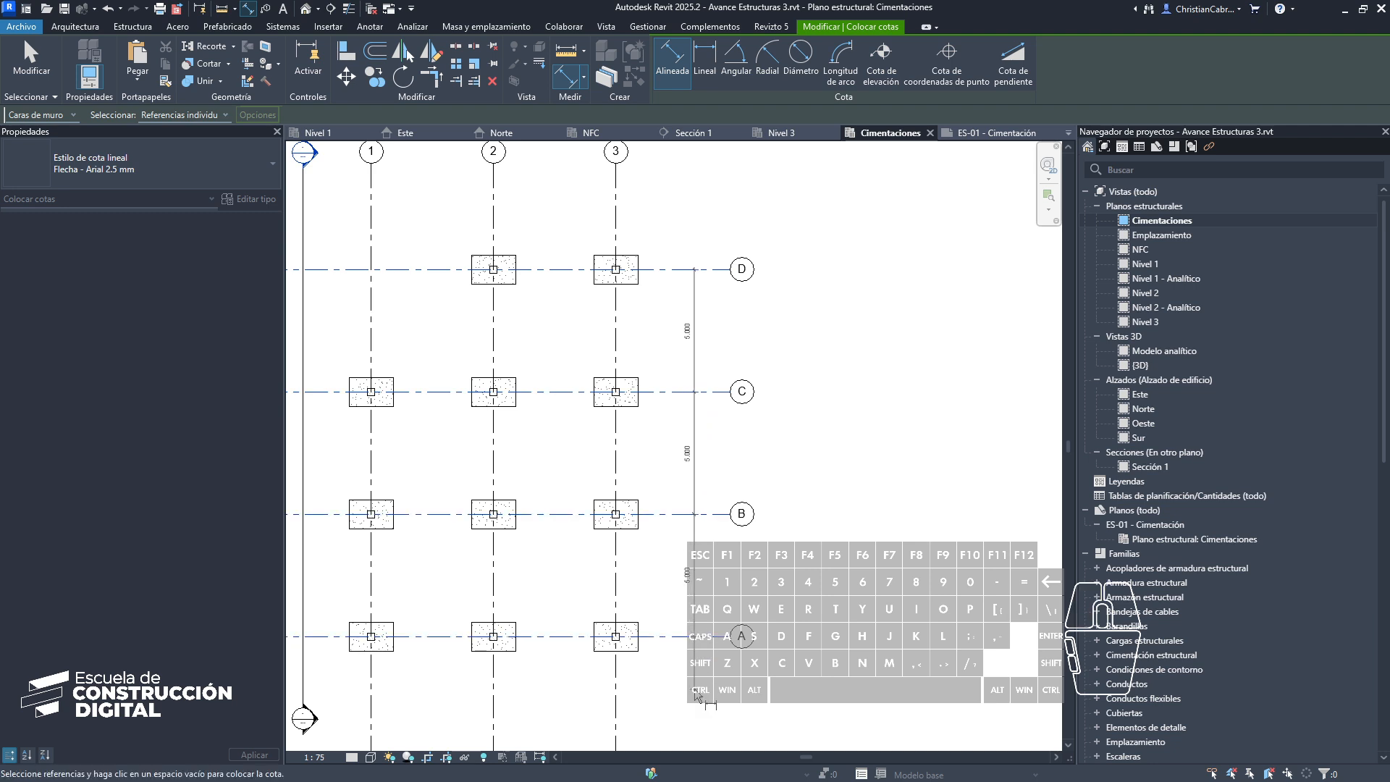
click(689, 703)
Step: Place a continuous aligned dimension string across grids 1, 2 and 3, between the grid bubbles and the row D footings
middle_drag(415, 269, 438, 319)
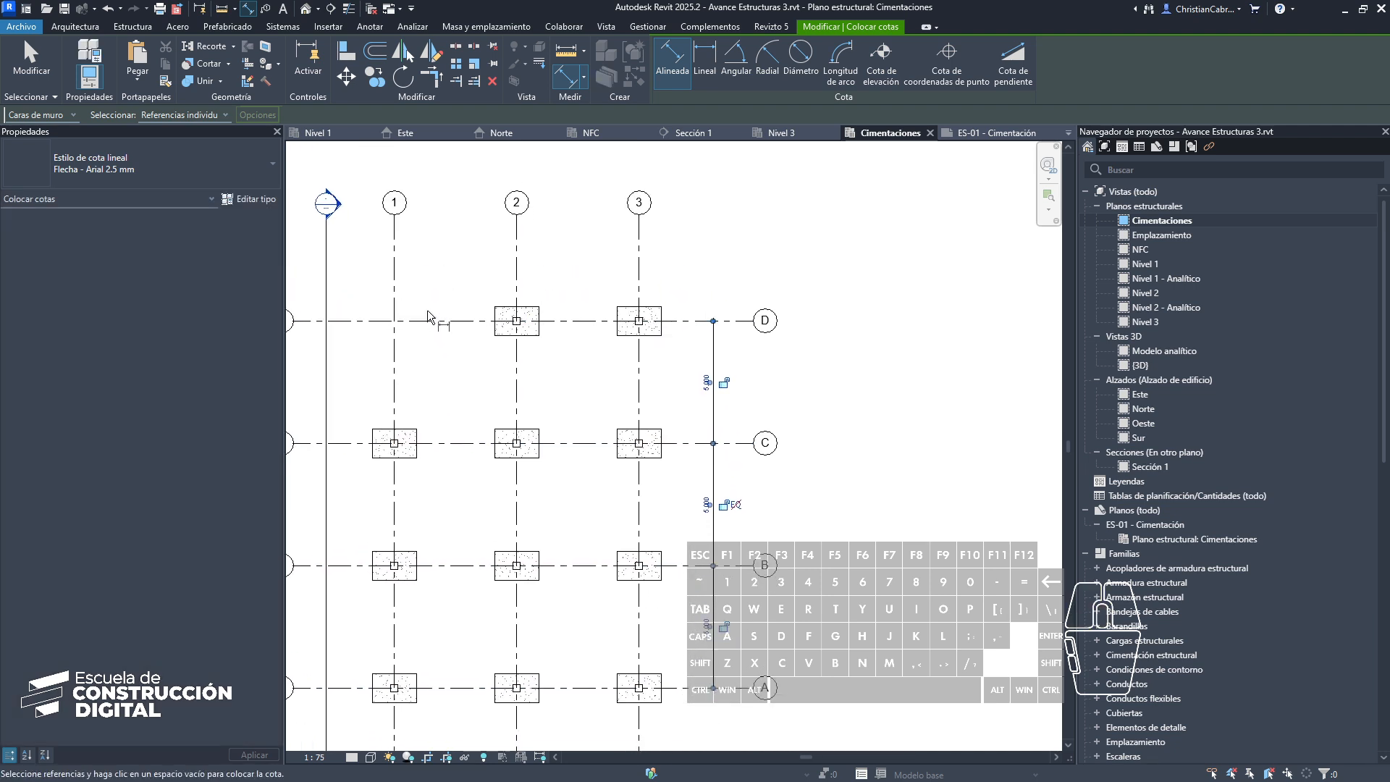
click(393, 276)
click(516, 266)
click(638, 270)
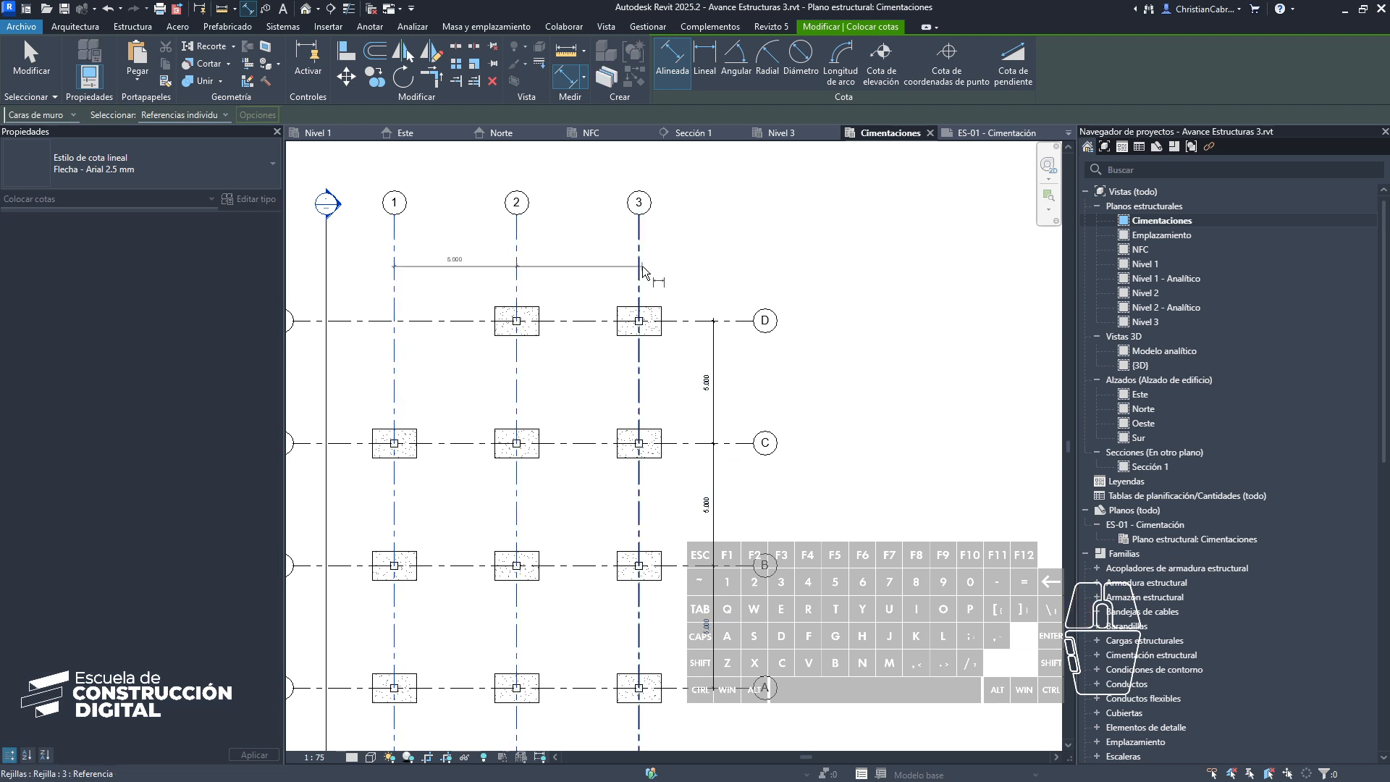
click(711, 263)
middle_drag(638, 424, 735, 399)
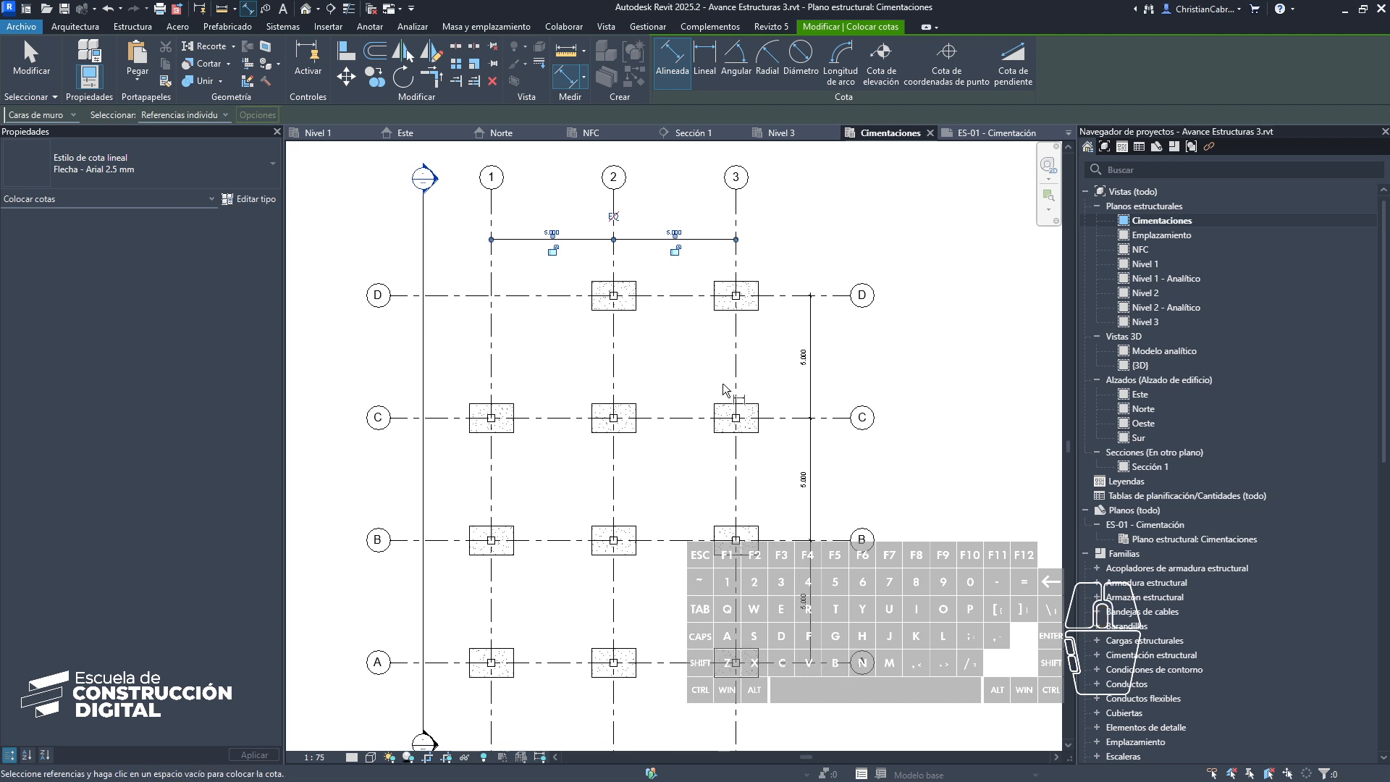
Step: Dimension the horizontal edges of the grid 2 footings from row D to A, placing the string just outside the lettered-grid dimensions
click(622, 282)
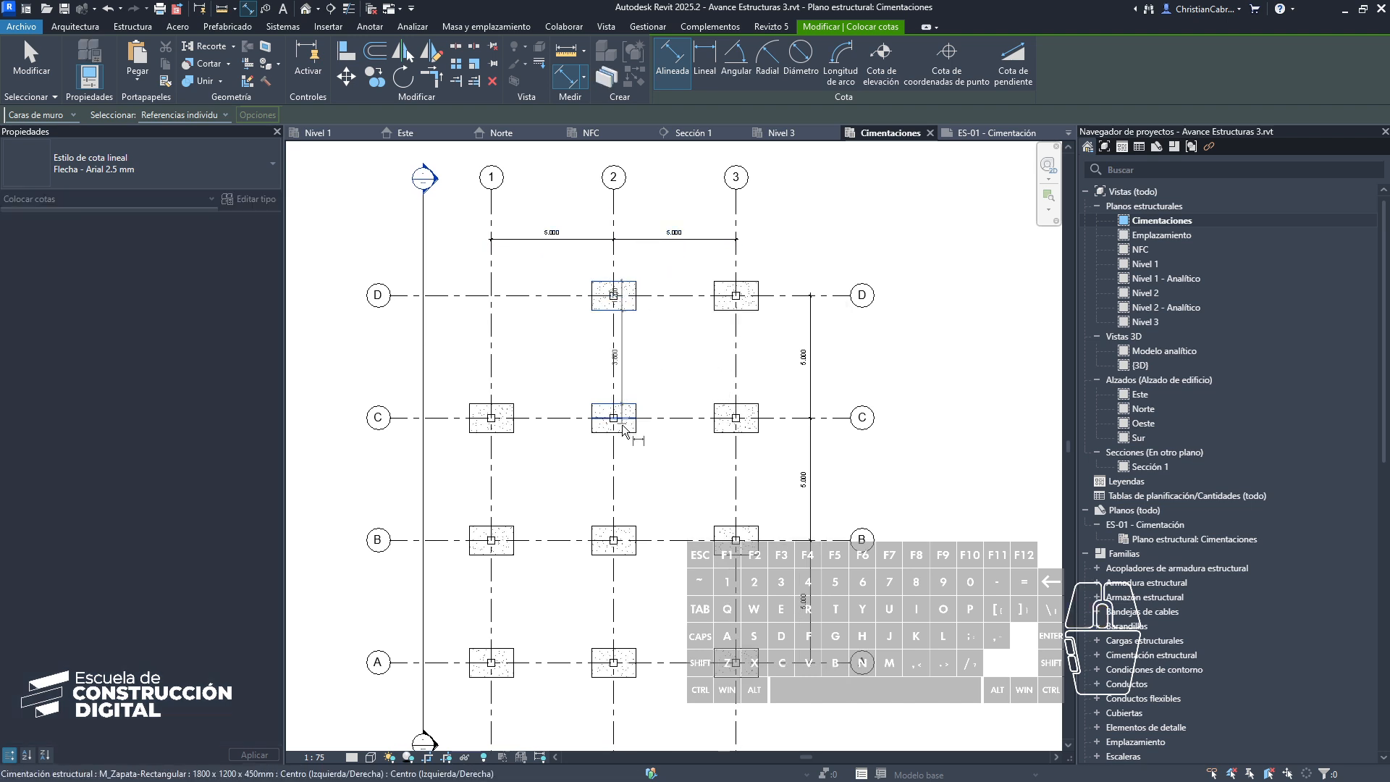
click(621, 404)
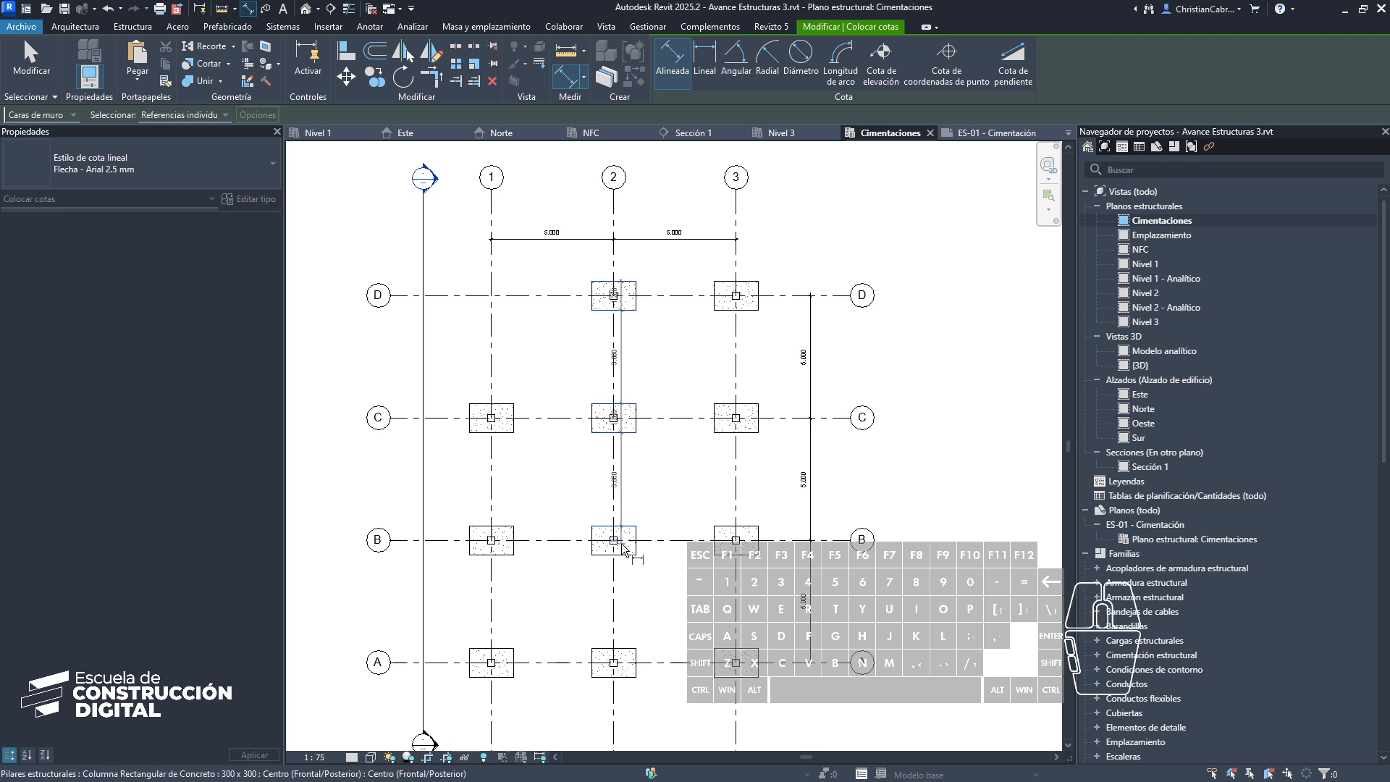
click(622, 527)
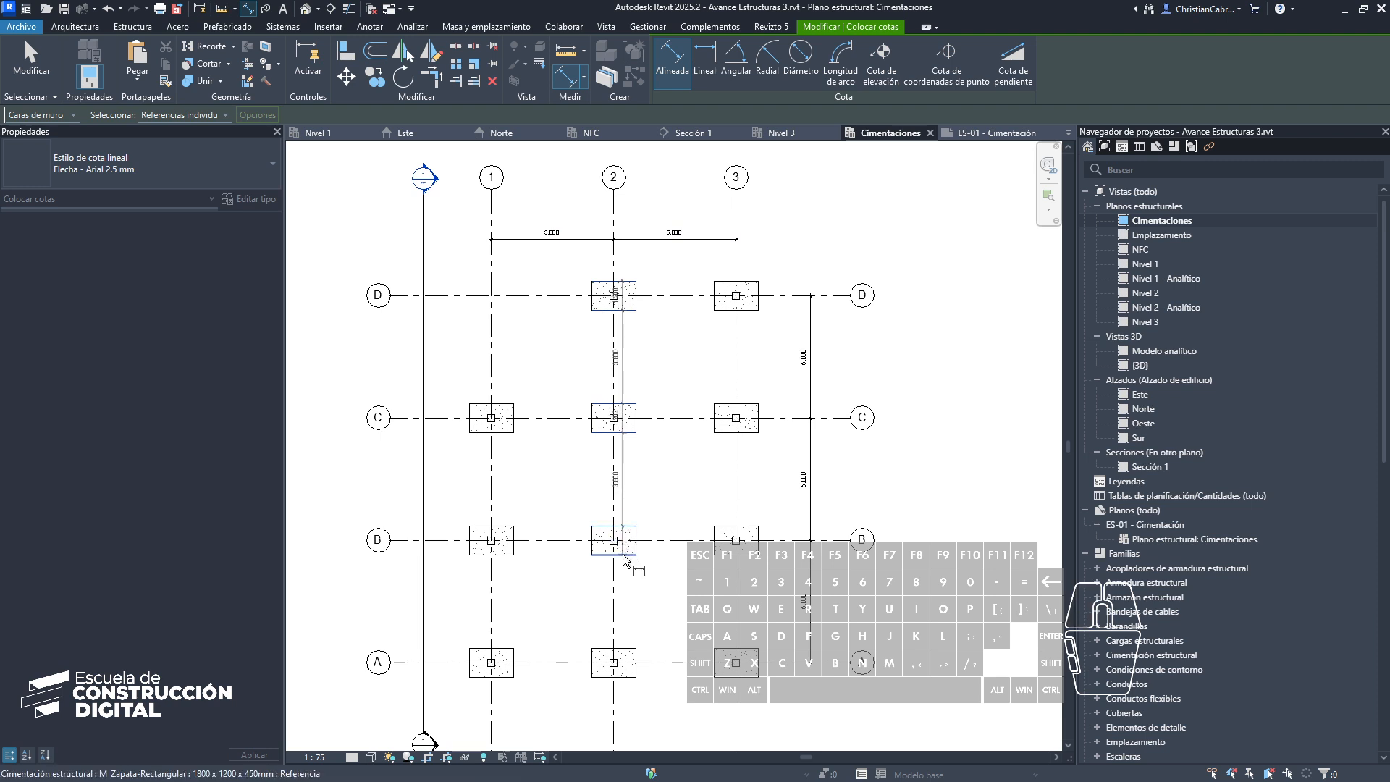
click(623, 673)
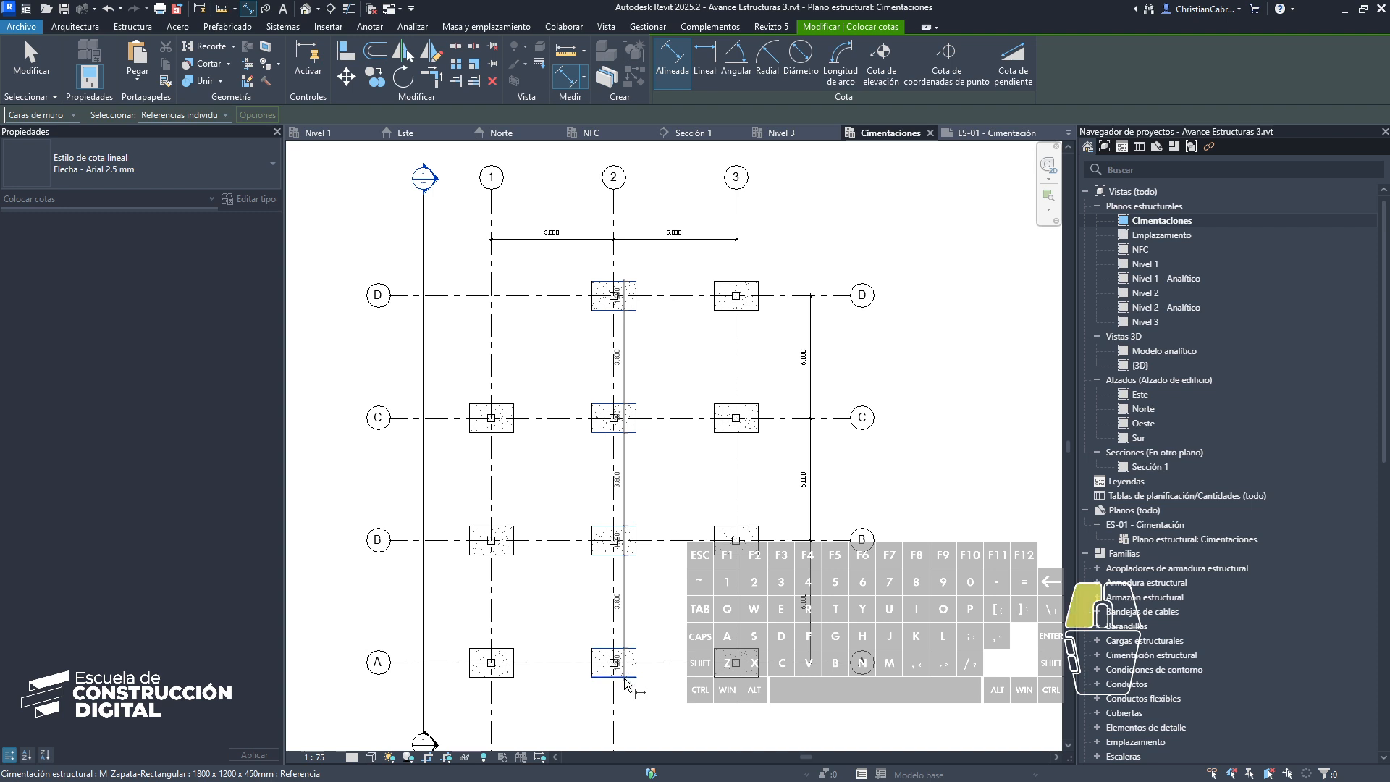
click(840, 719)
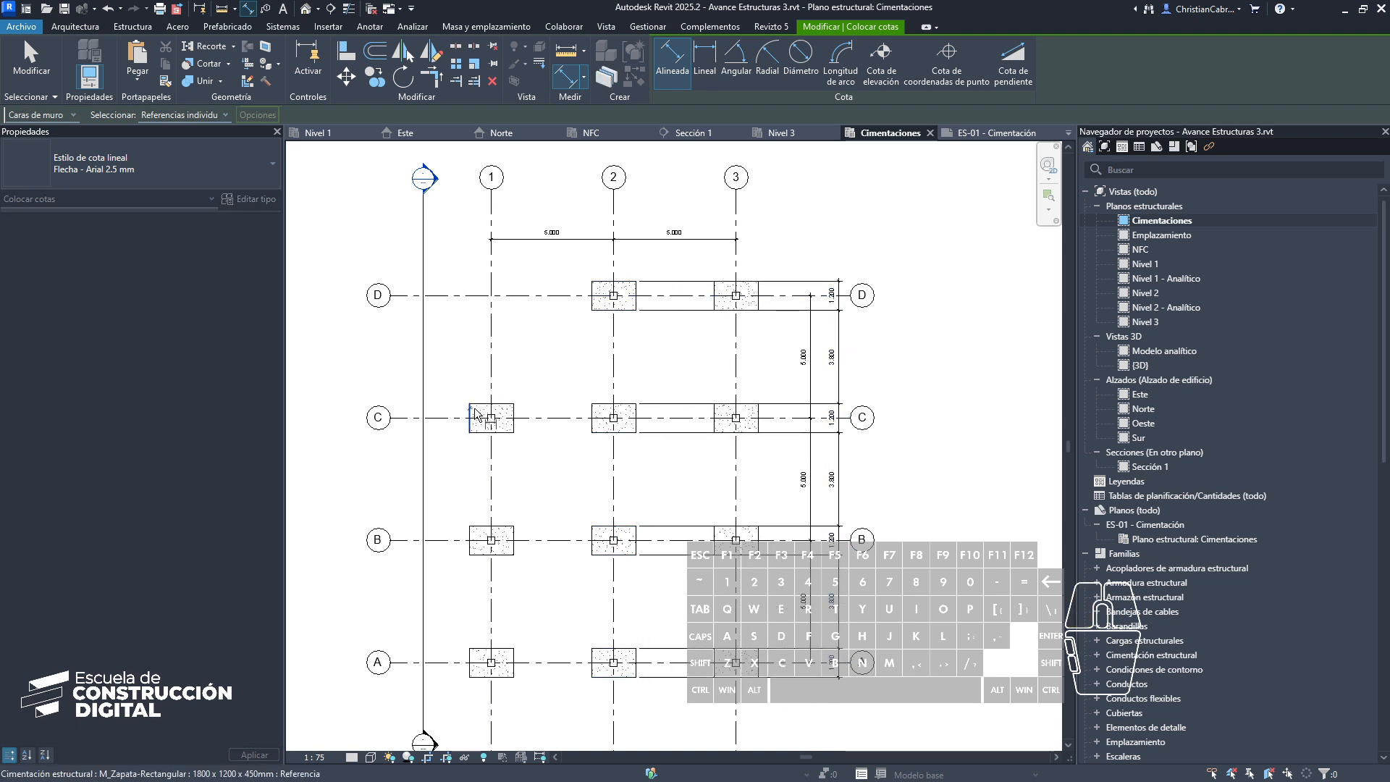
Step: Dimension the vertical edges of the three row C footings, placing the string just below the numbered-grid dimensions above row D
click(470, 418)
click(513, 417)
click(591, 417)
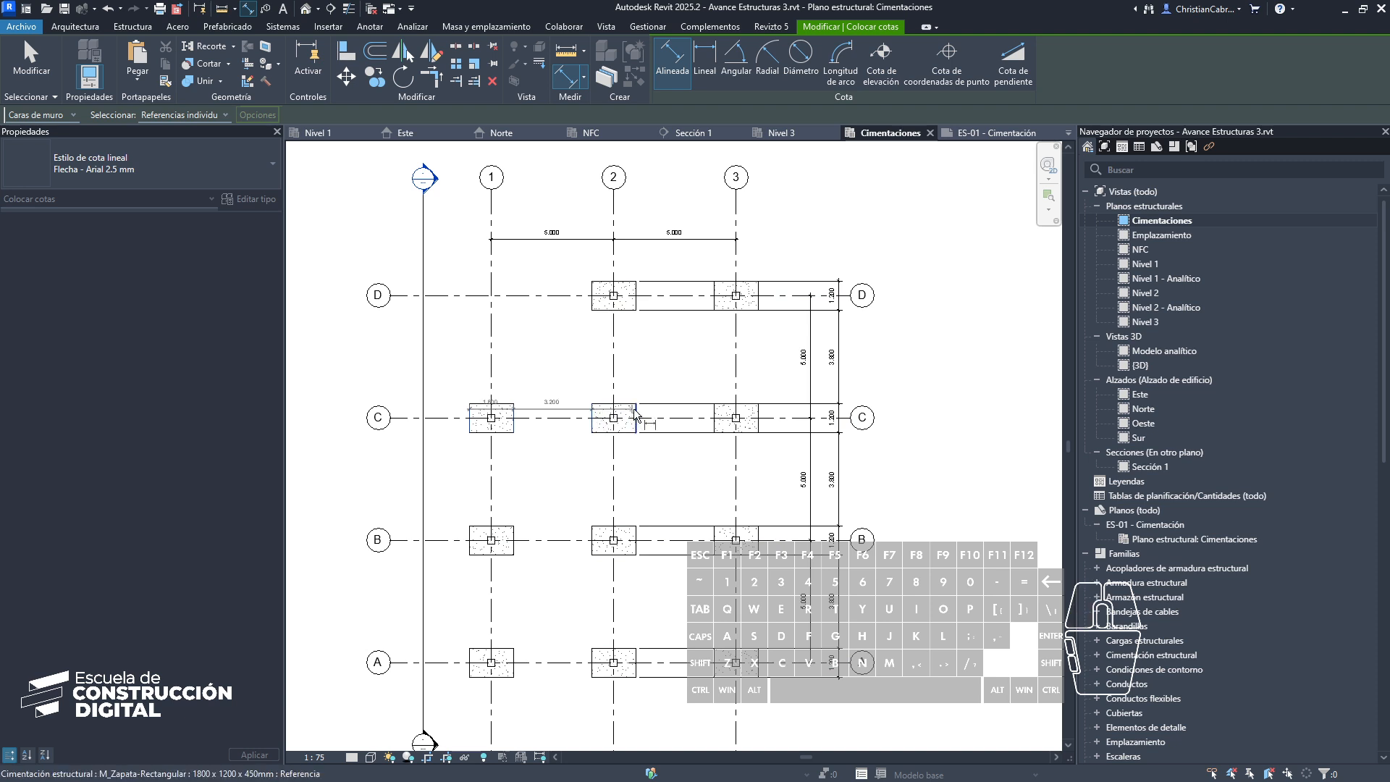
click(636, 418)
click(713, 417)
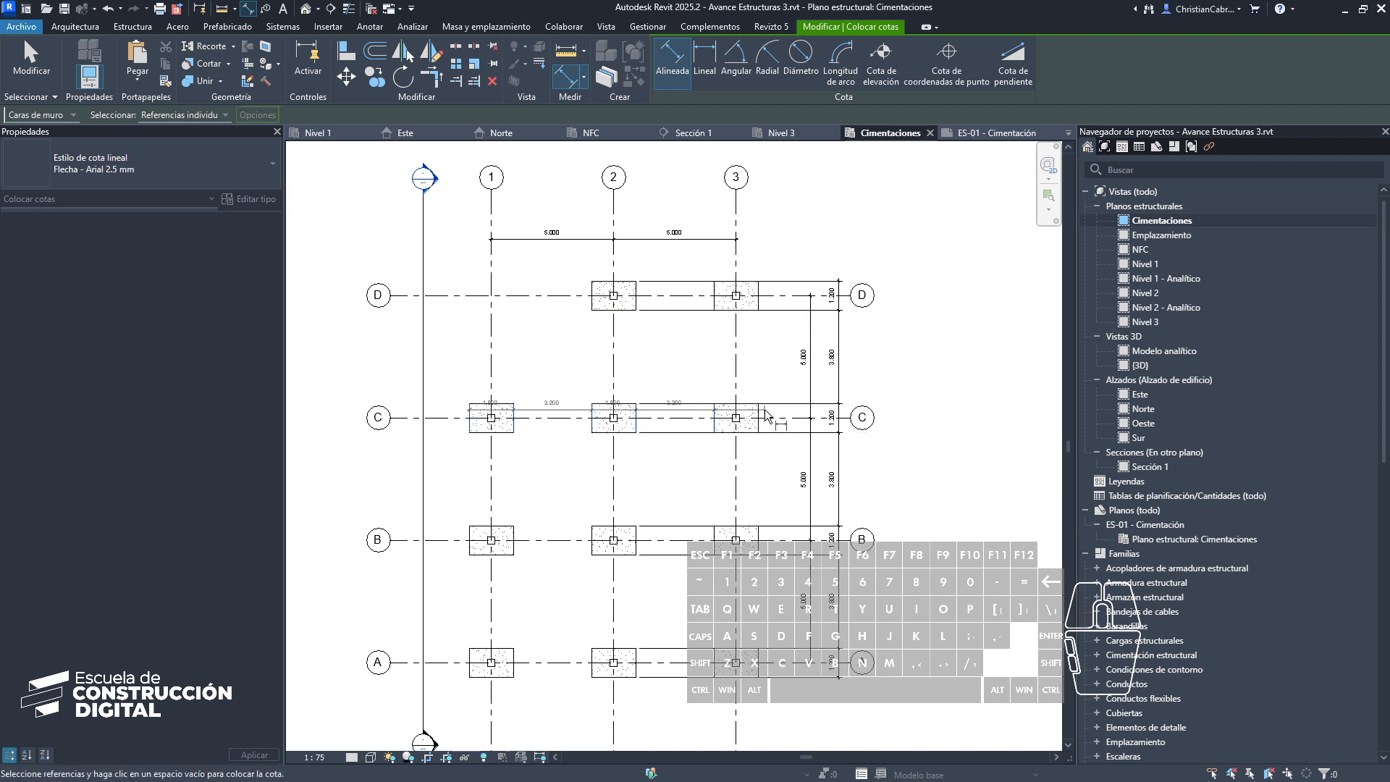
click(758, 417)
click(792, 255)
key(Escape)
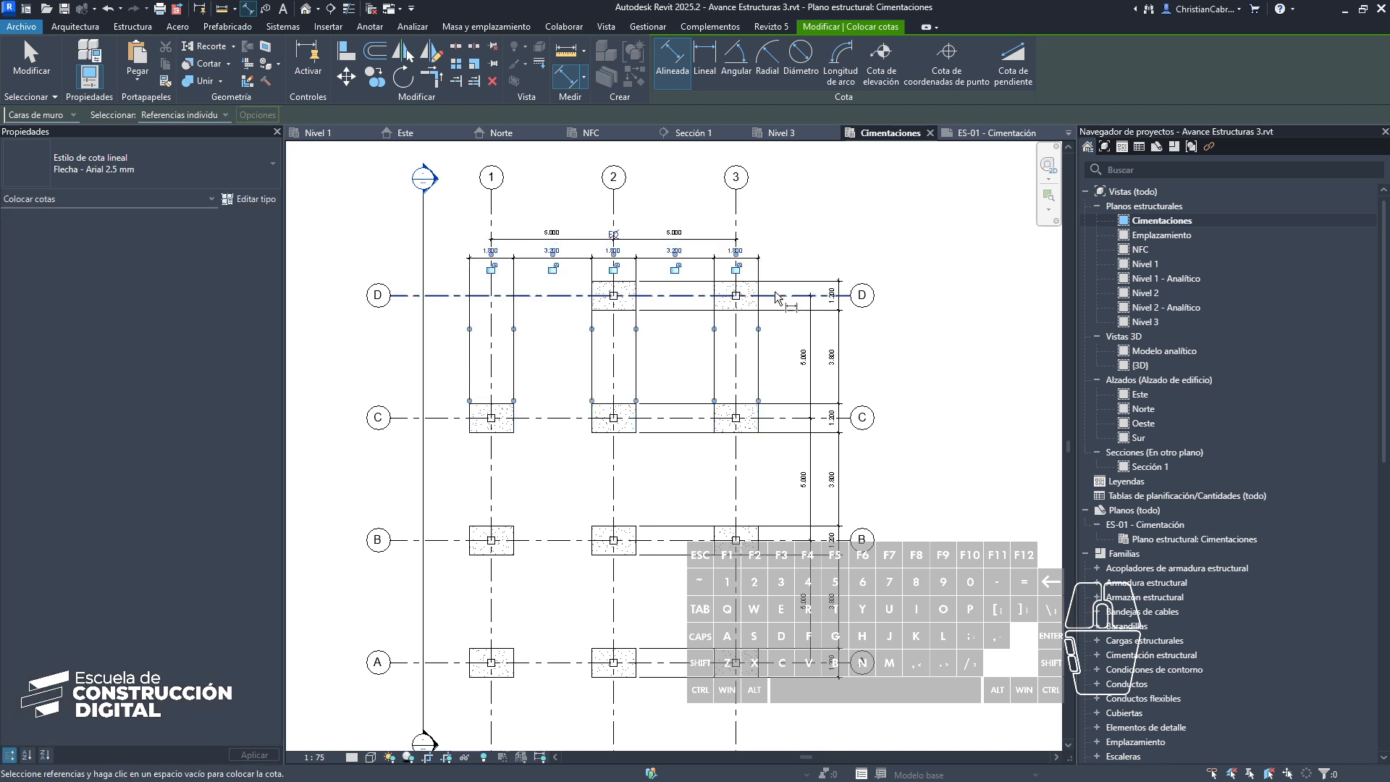
middle_drag(823, 528, 768, 501)
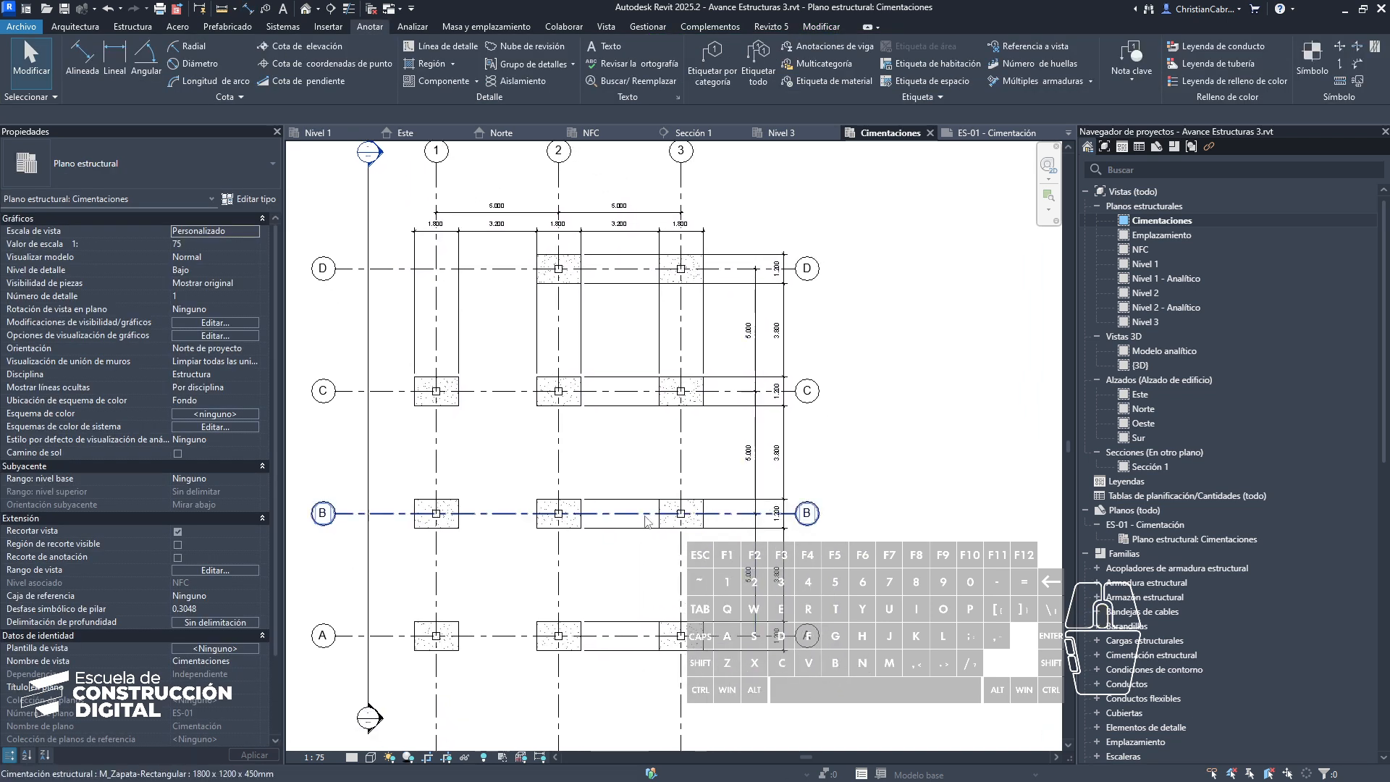
scroll(399, 414, up, 5)
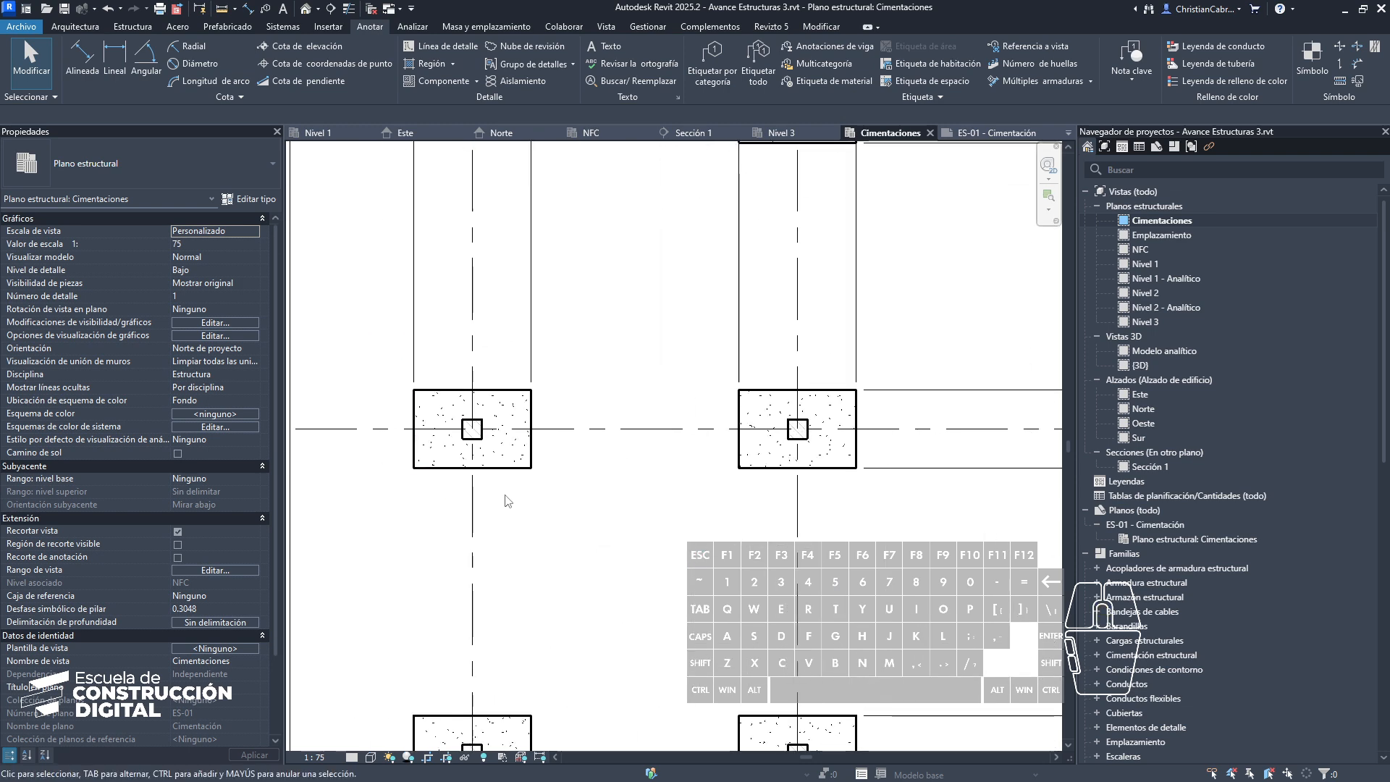
key(ctrl+4)
key(ctrl+2)
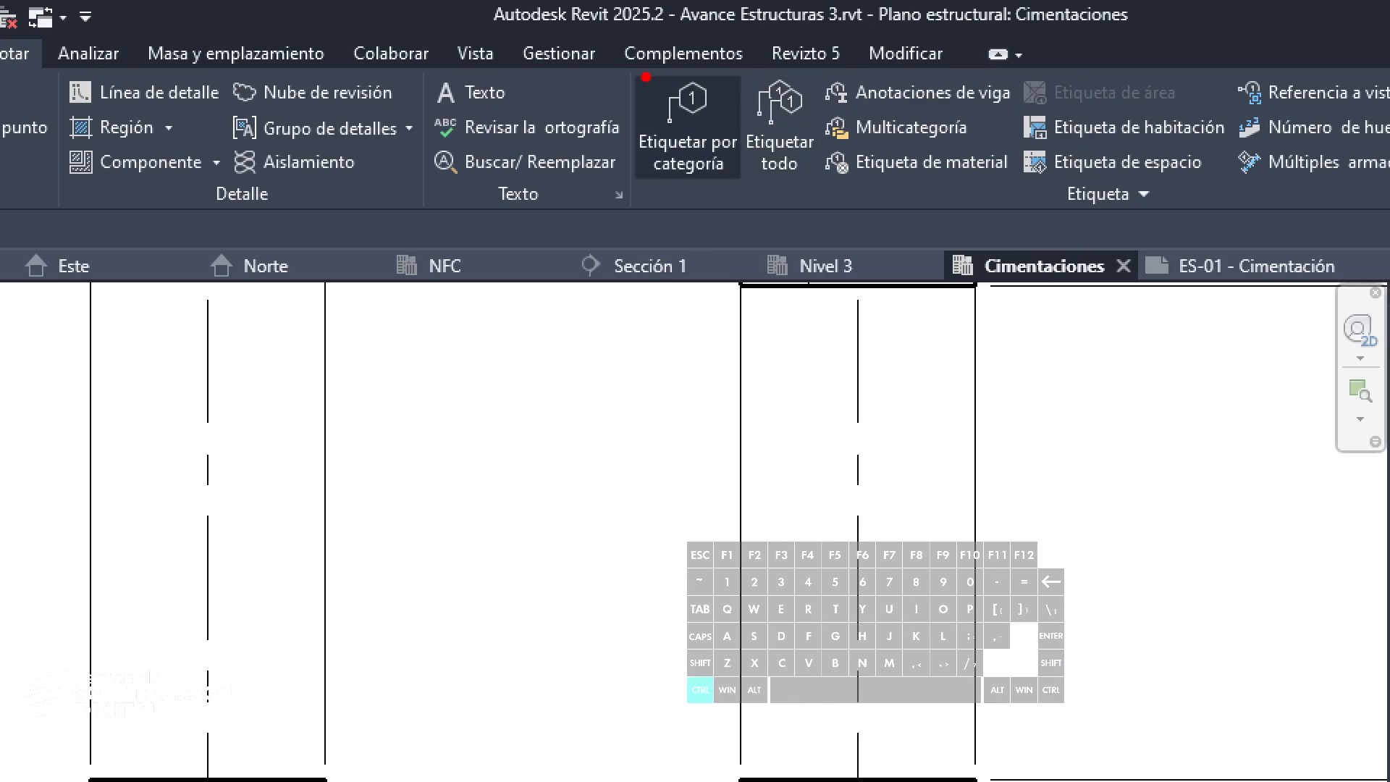
ctrl+drag(621, 56, 741, 192)
drag(660, 245, 684, 303)
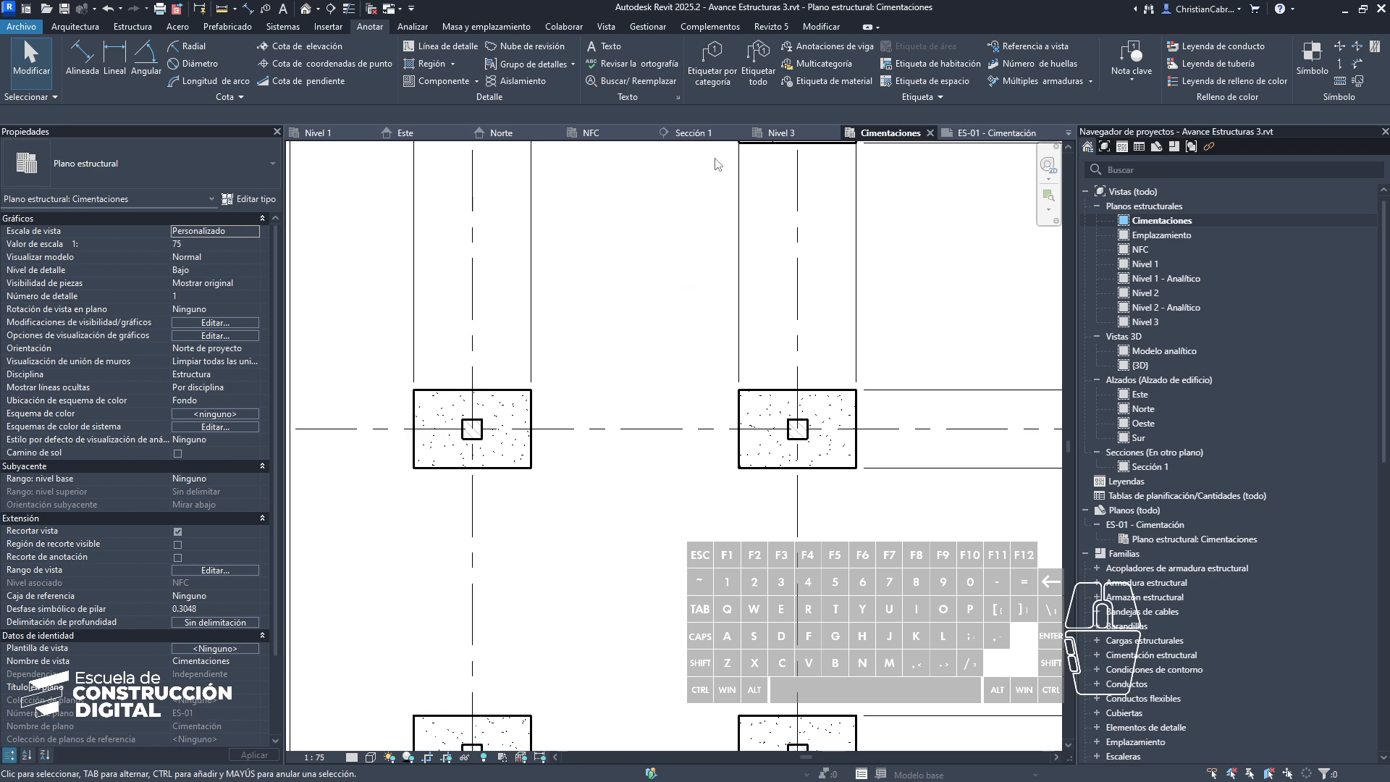
Step: Tag the footings at C1 and C2 by category, placing each leadered tag below and beside its footing
key(t)
key(g)
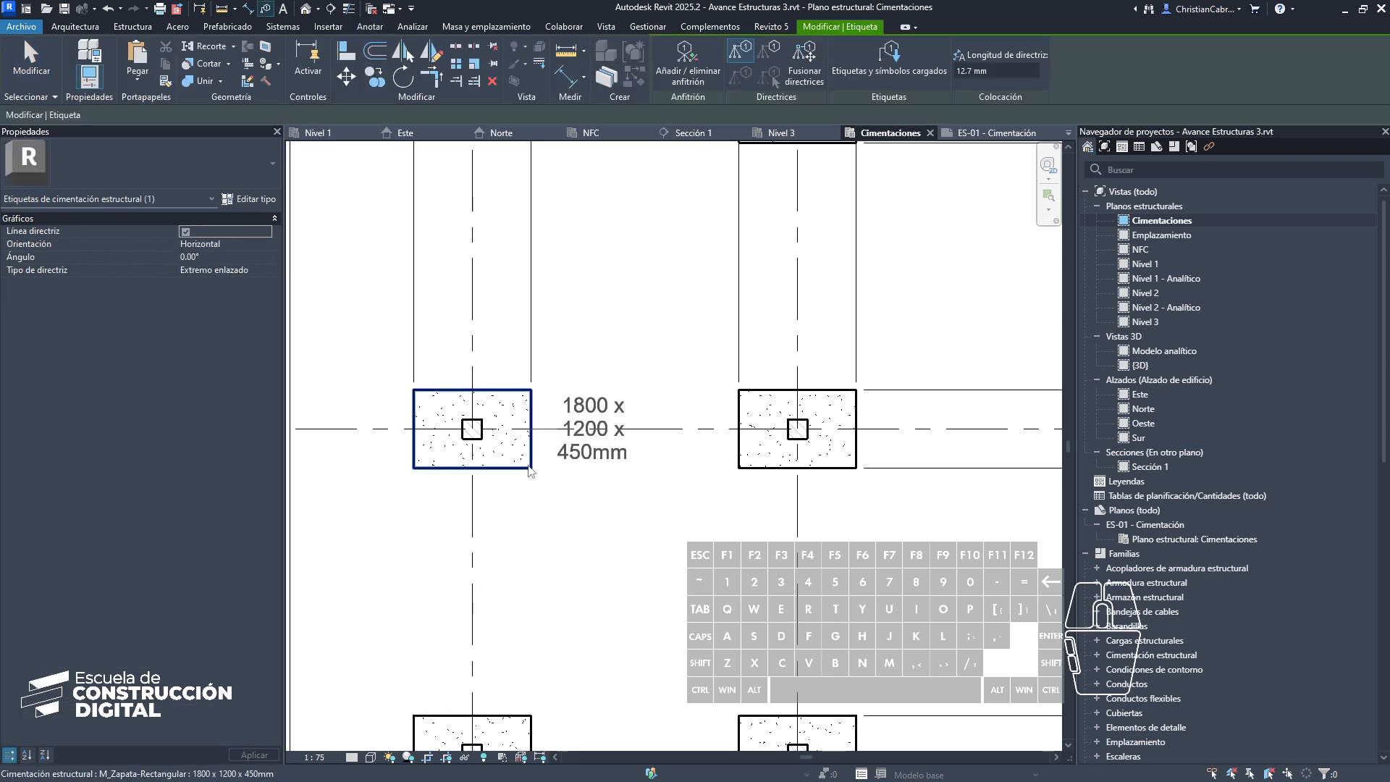
click(540, 471)
scroll(536, 469, down, 2)
drag(572, 471, 572, 515)
middle_drag(756, 522, 588, 490)
click(569, 411)
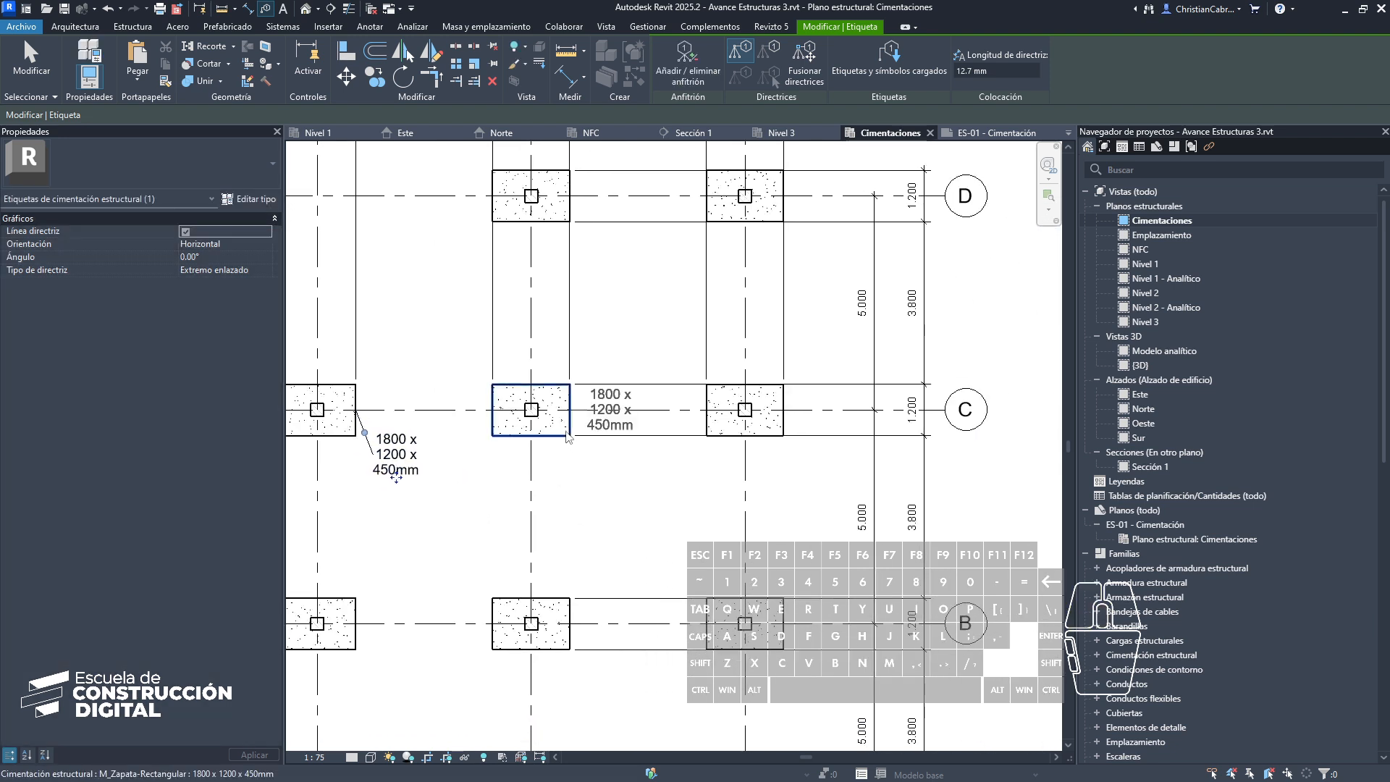
drag(608, 425, 618, 485)
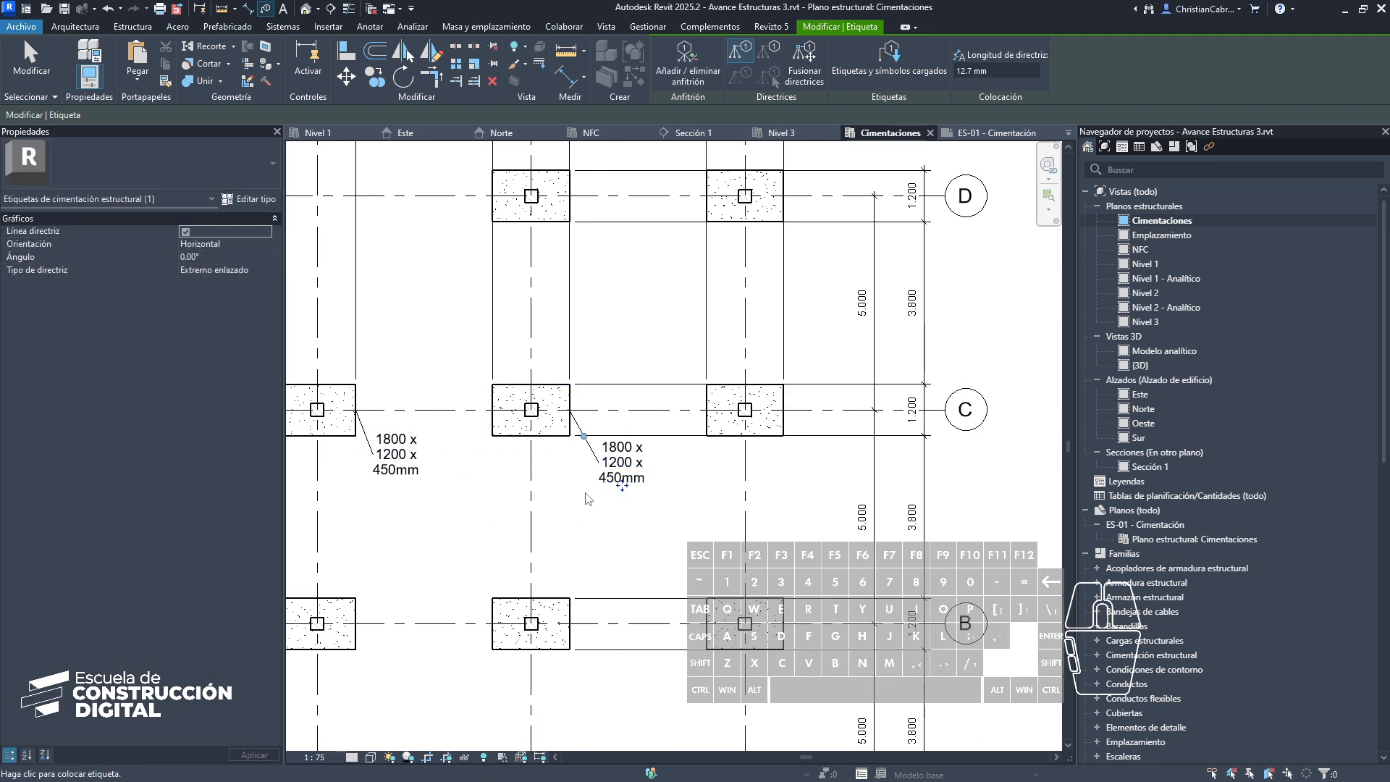
Step: Tag the footing at A2 and its concrete column by category, placing the column tag above and the footing tag below
scroll(531, 503, down, 2)
middle_drag(534, 514, 588, 324)
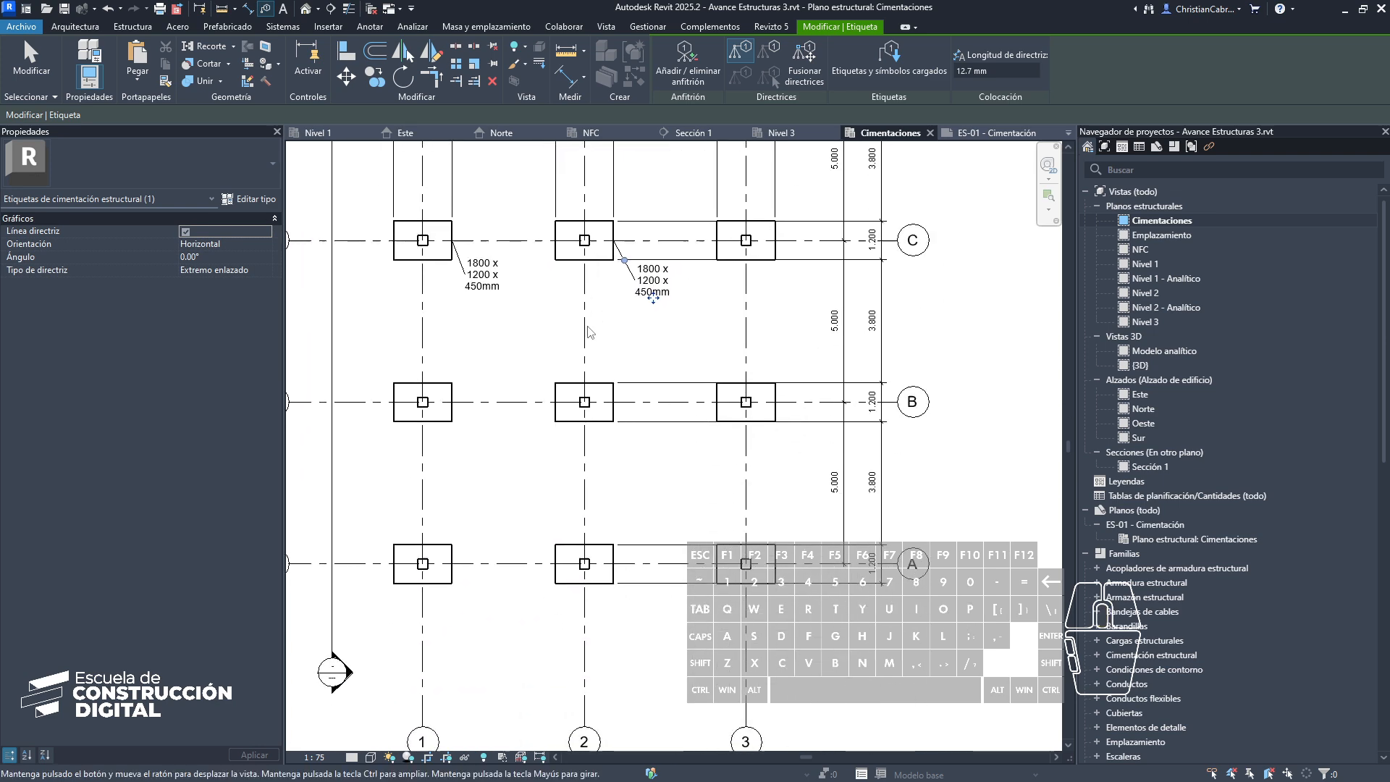
click(607, 587)
drag(641, 587, 641, 483)
scroll(562, 581, up, 3)
scroll(707, 487, down, 4)
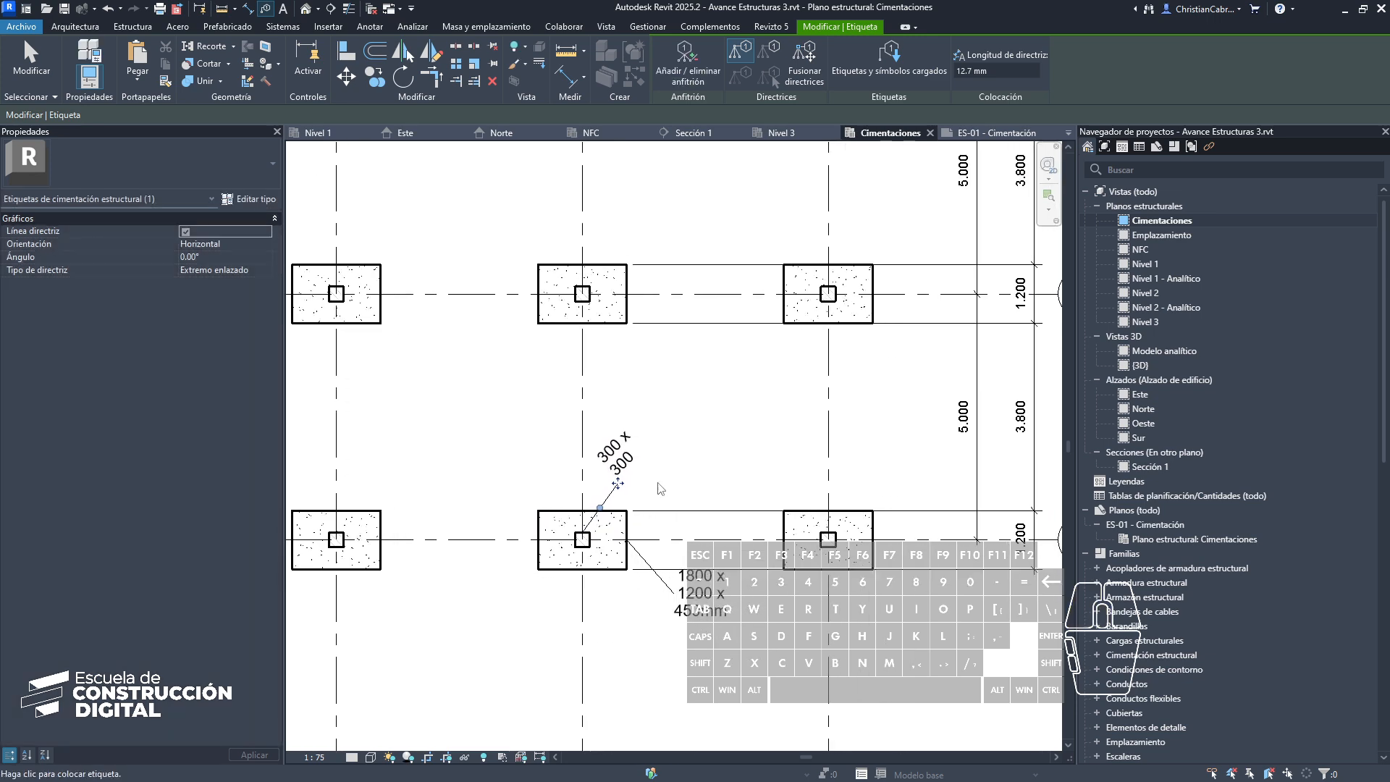
scroll(660, 485, down, 5)
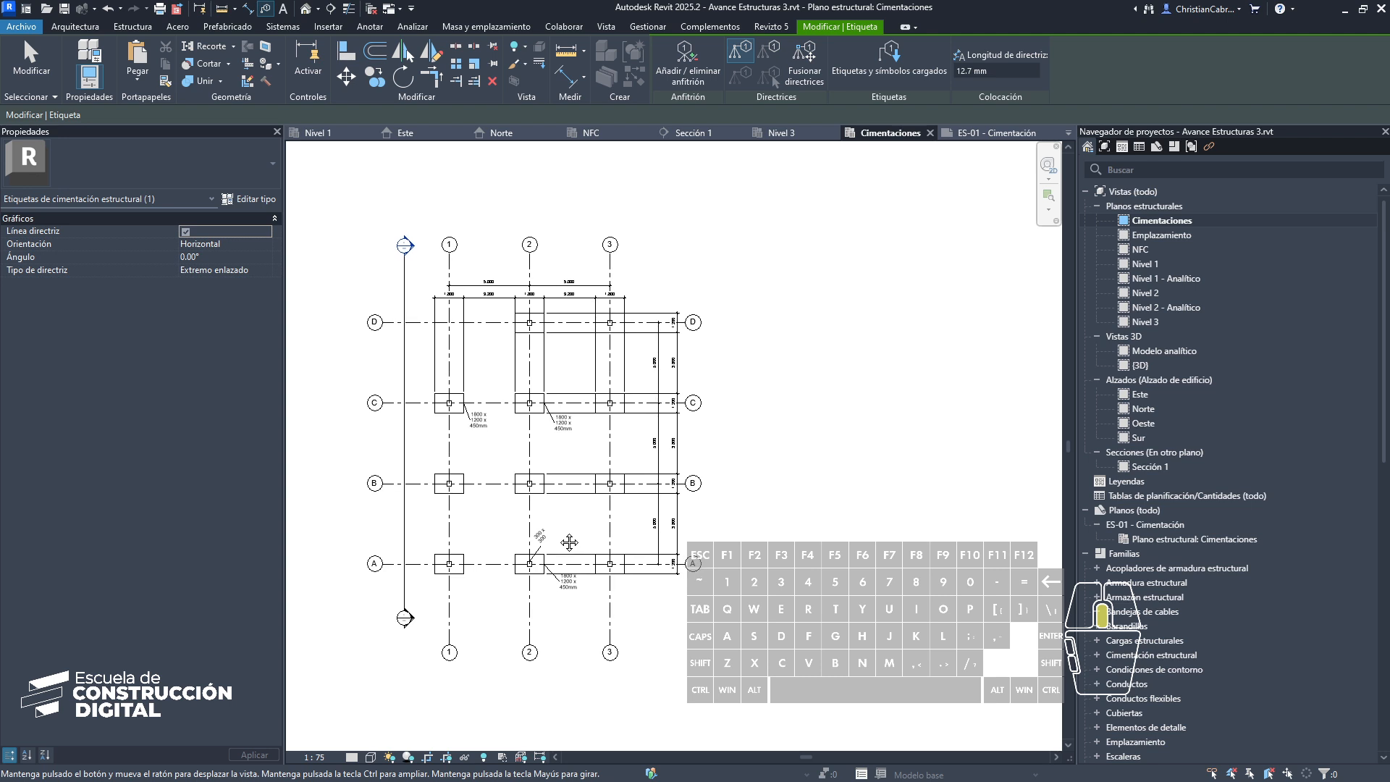
scroll(595, 504, up, 3)
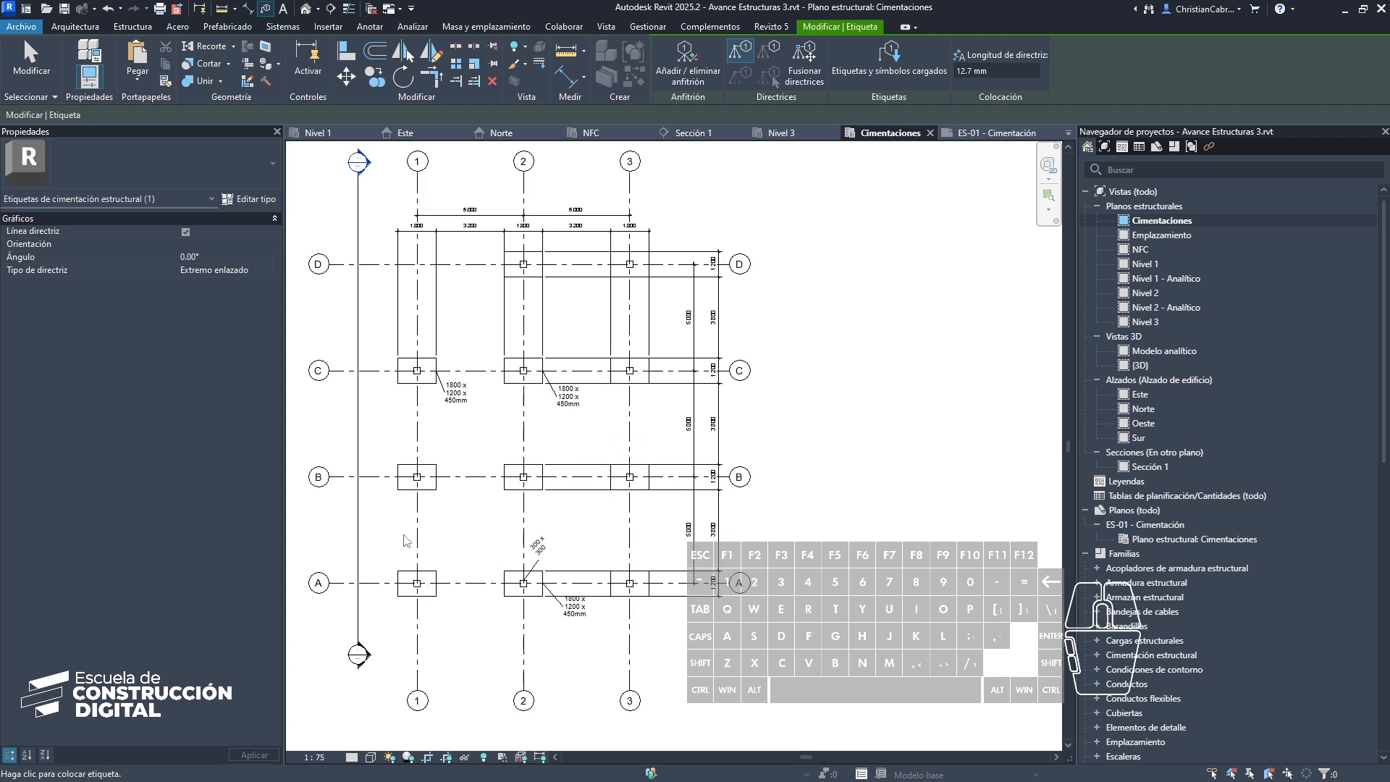
middle_drag(424, 407, 501, 534)
scroll(507, 464, up, 6)
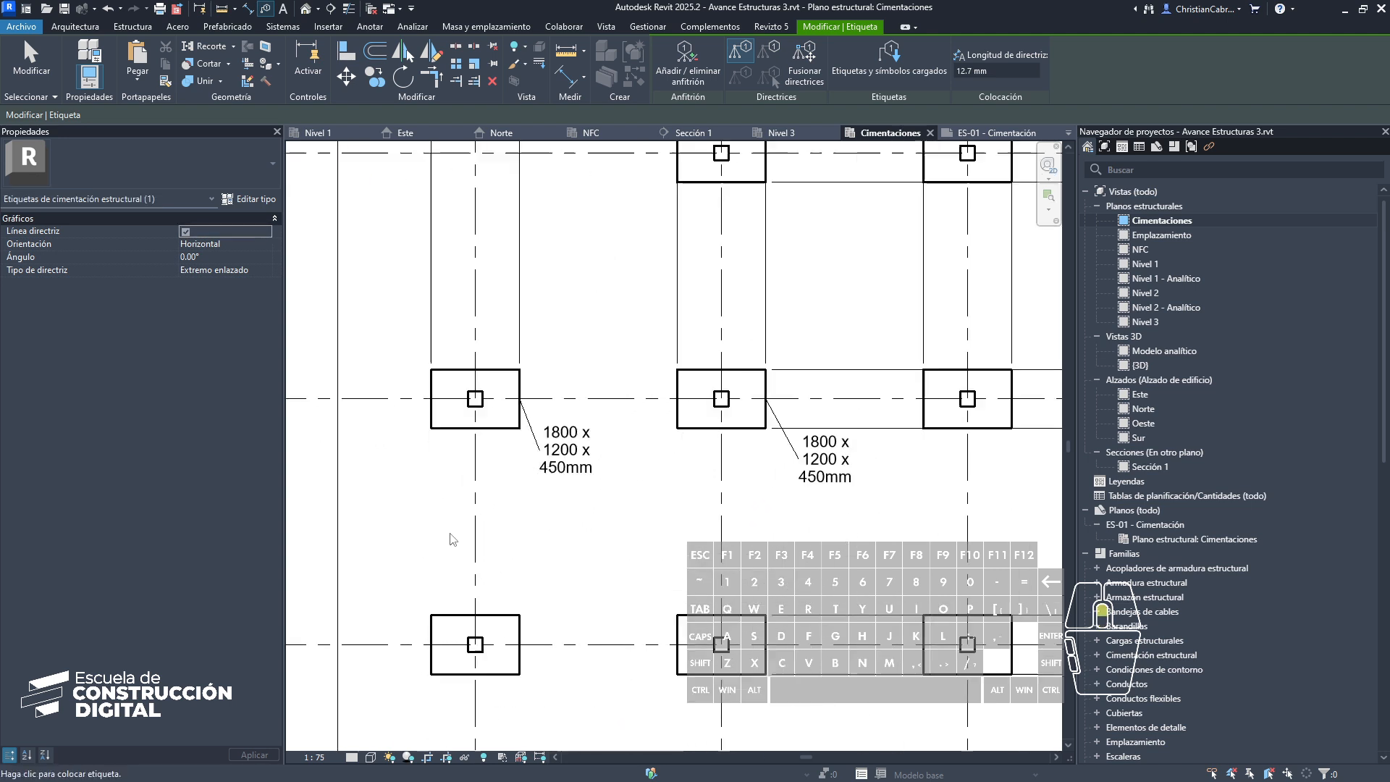
scroll(430, 365, up, 3)
key(Escape)
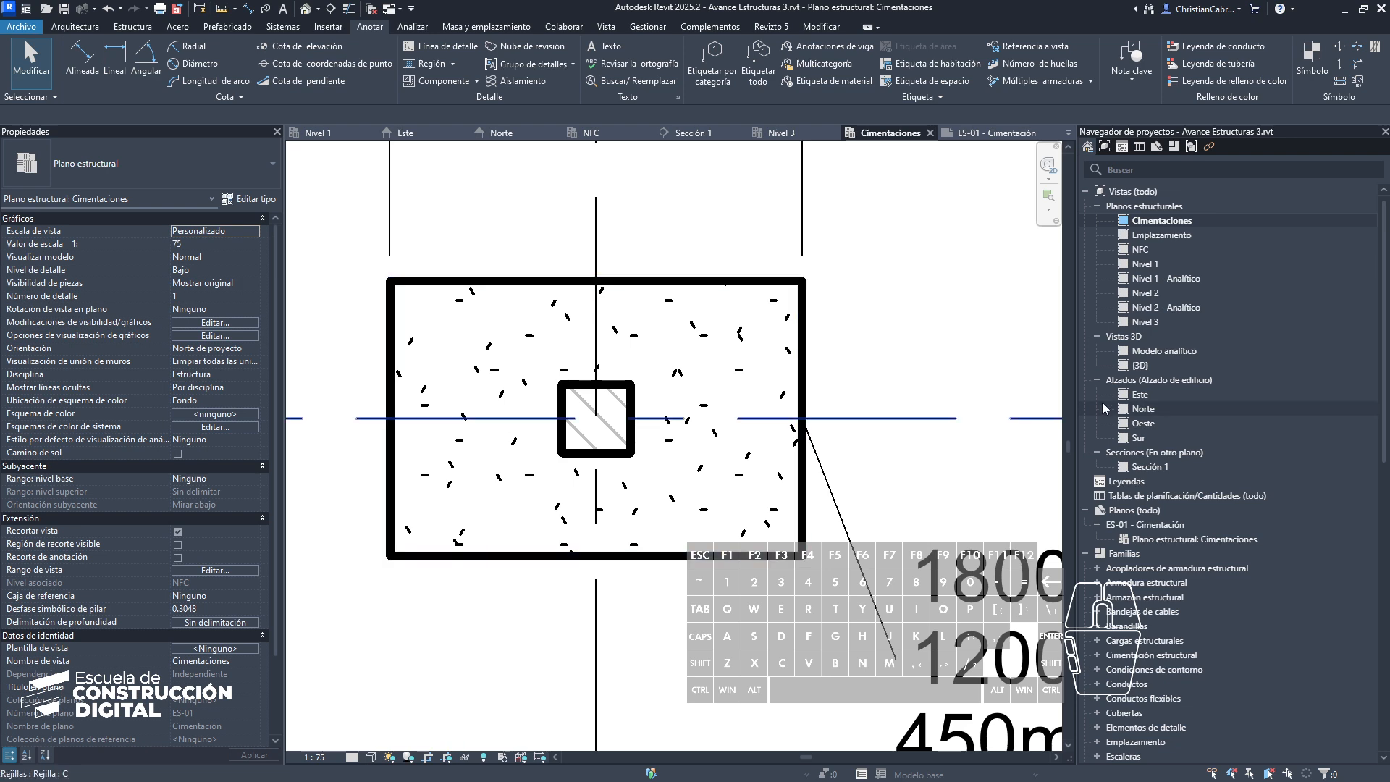
key(v)
key(g)
scroll(229, 467, down, 2)
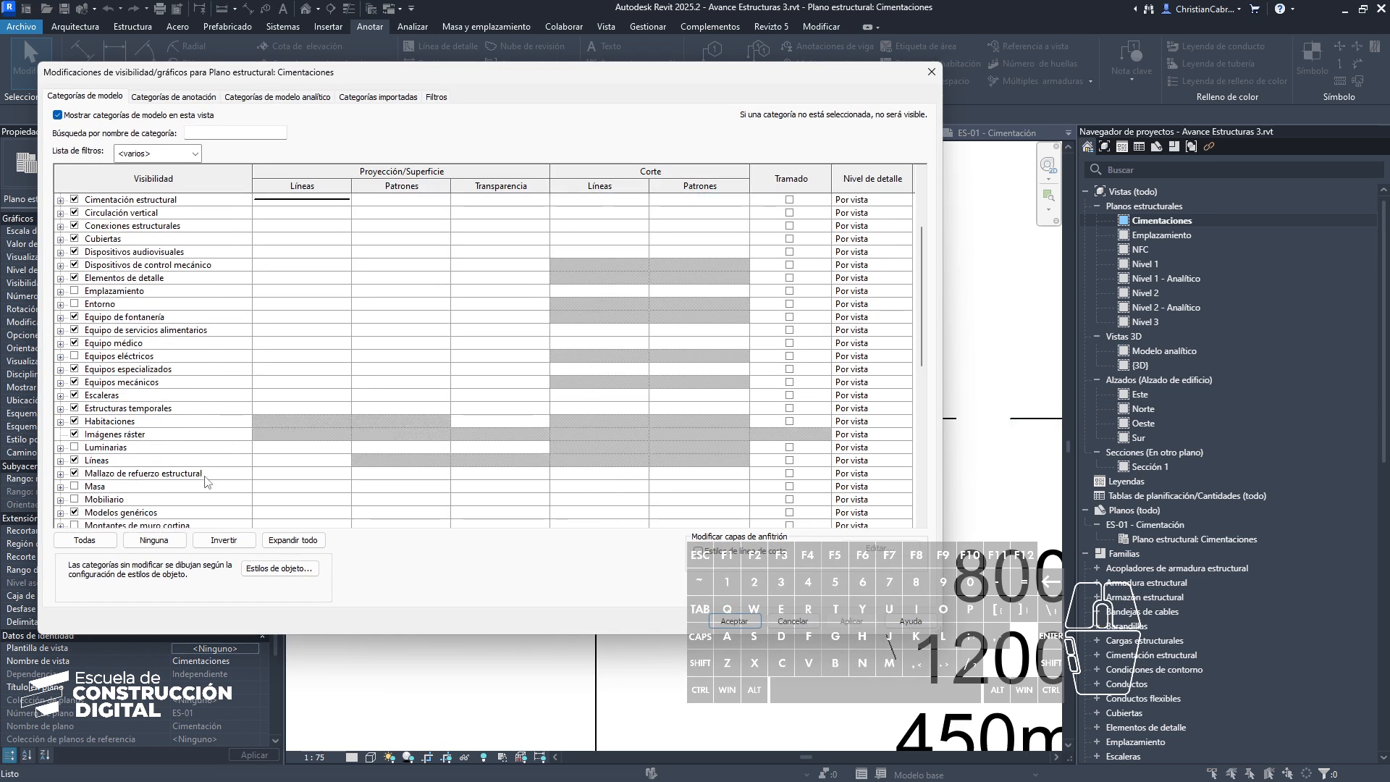
scroll(209, 457, up, 3)
click(156, 335)
key(Escape)
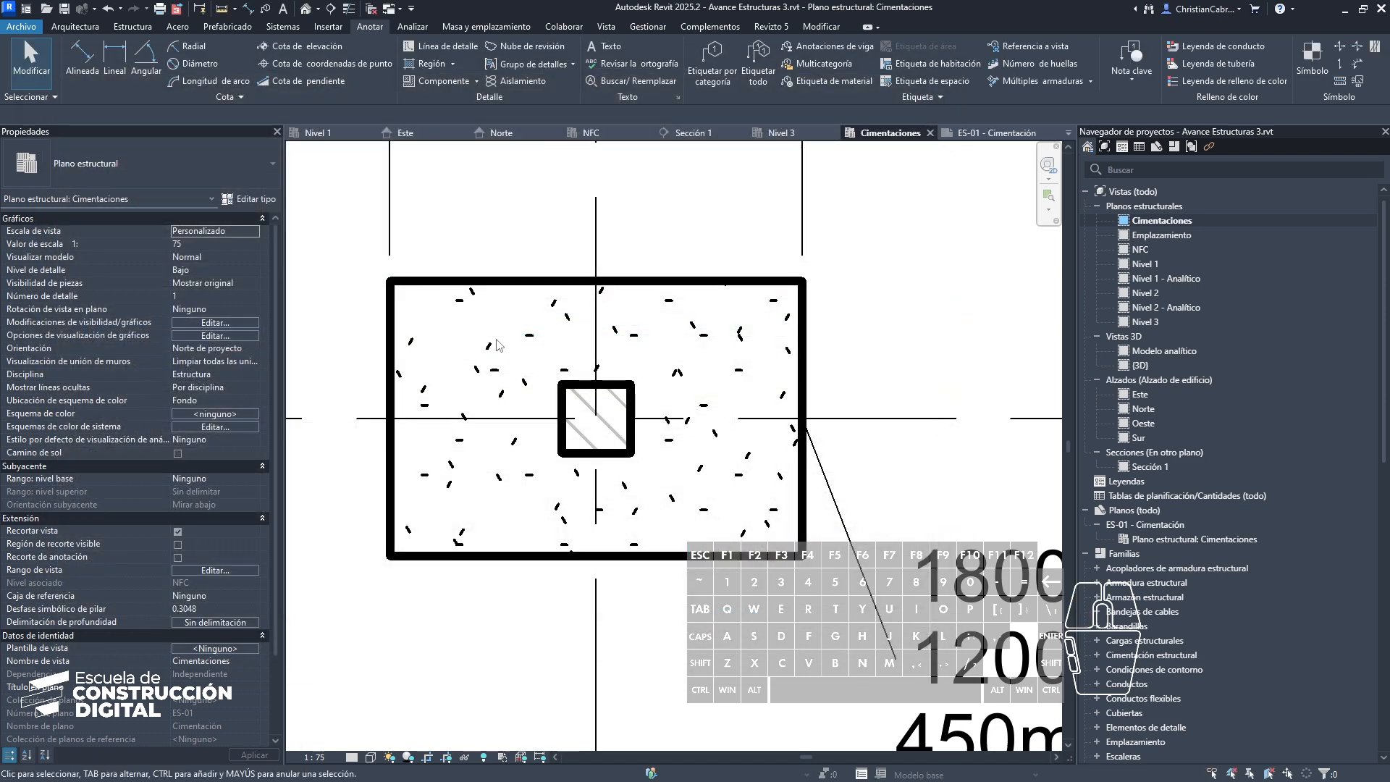
Step: Select the C1 footing and its column in turn to check which category each one belongs to
click(485, 288)
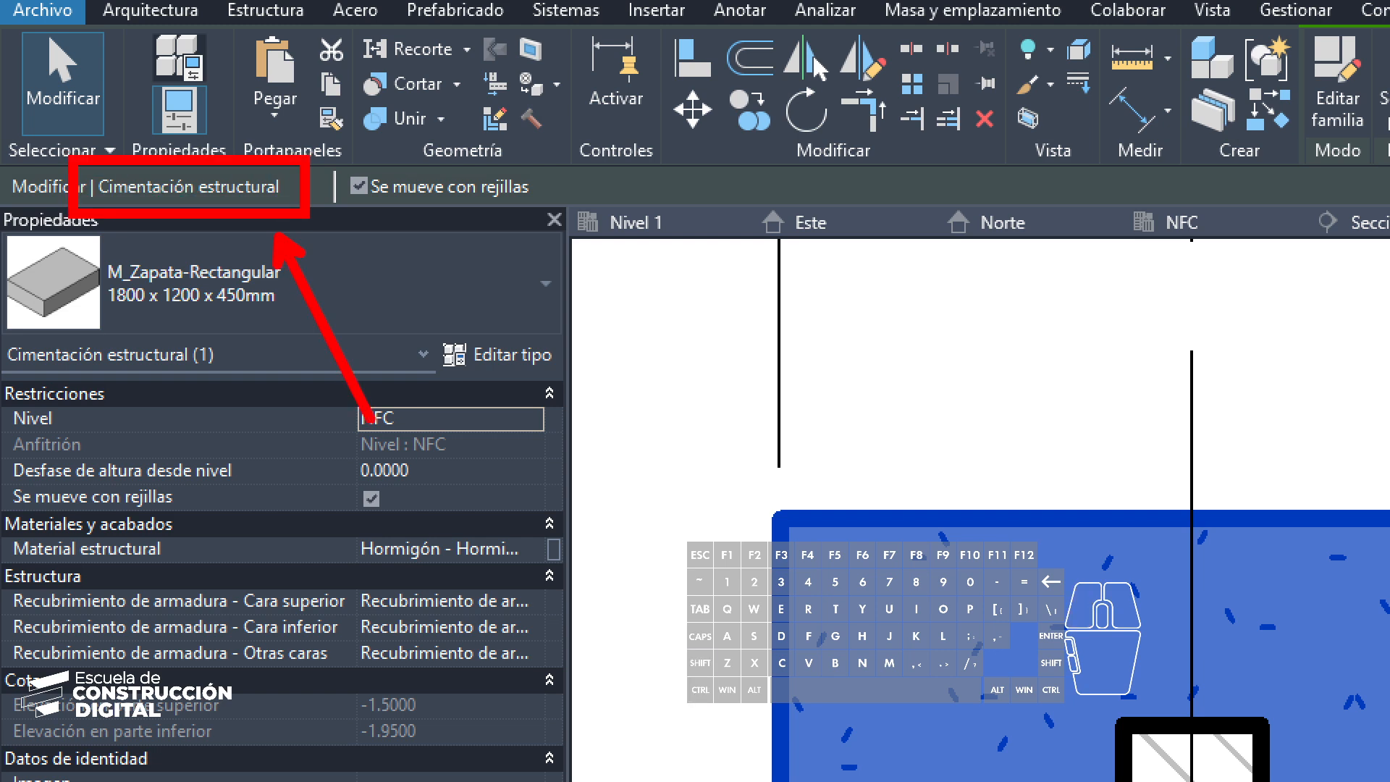
key(Escape)
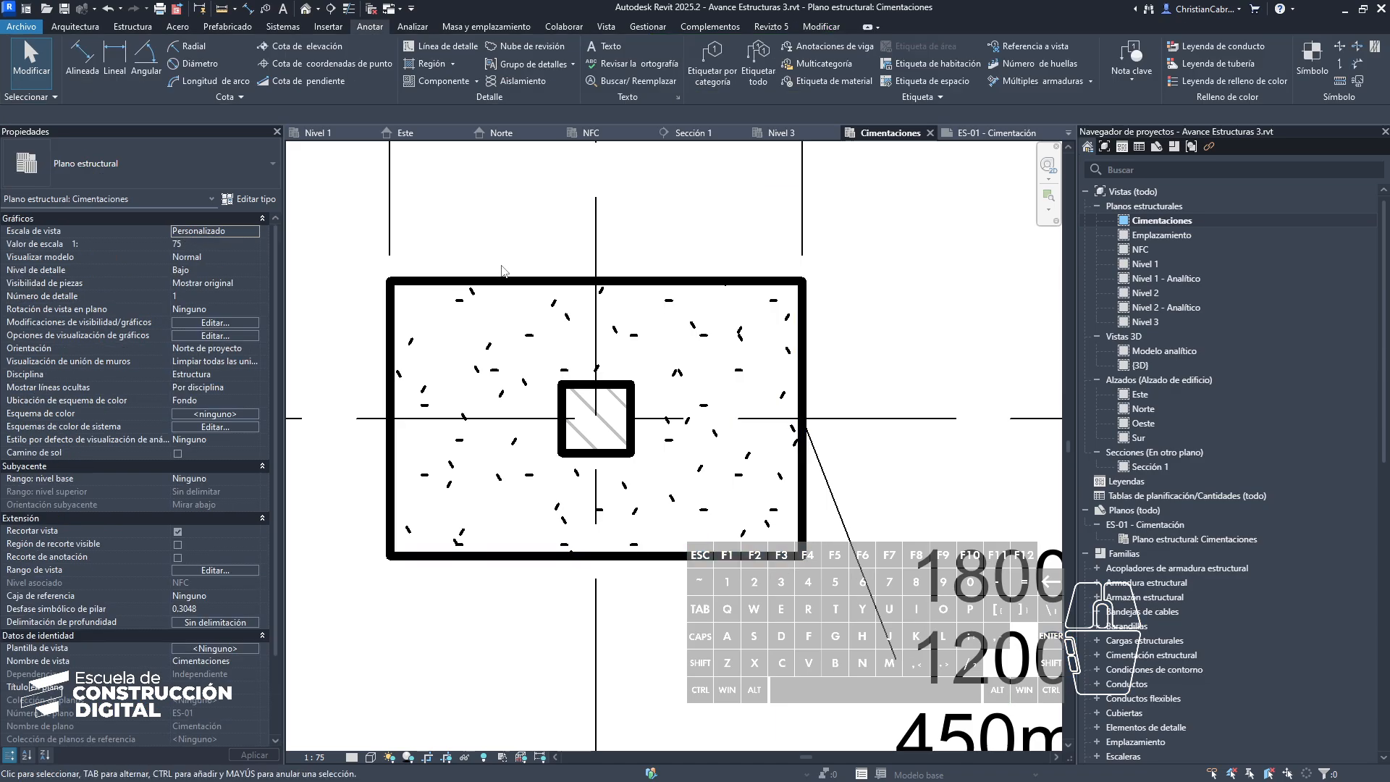
click(589, 391)
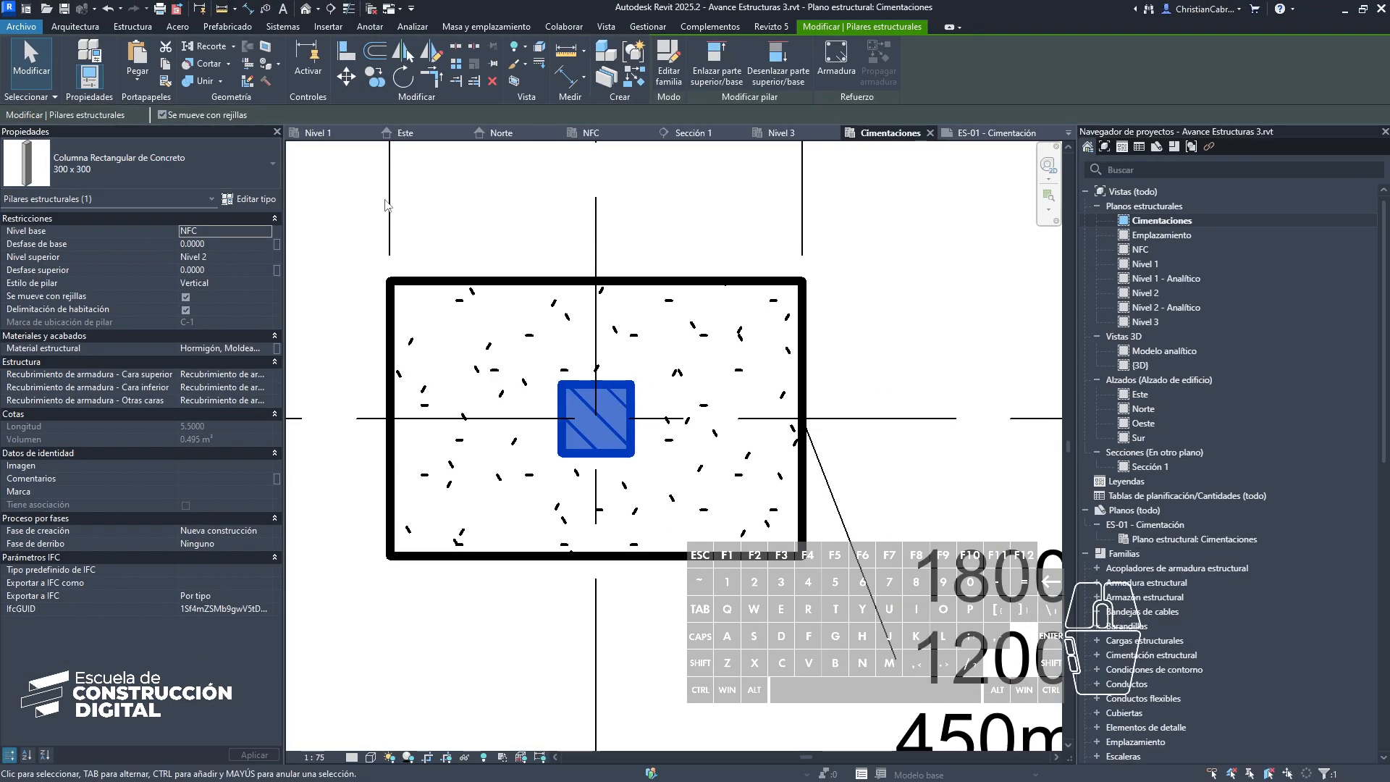
click(855, 321)
Step: Override the foreground surface pattern of Cimentación estructural with Hormigón in the Cimentaciones view's visibility/graphics settings
key(v)
key(v)
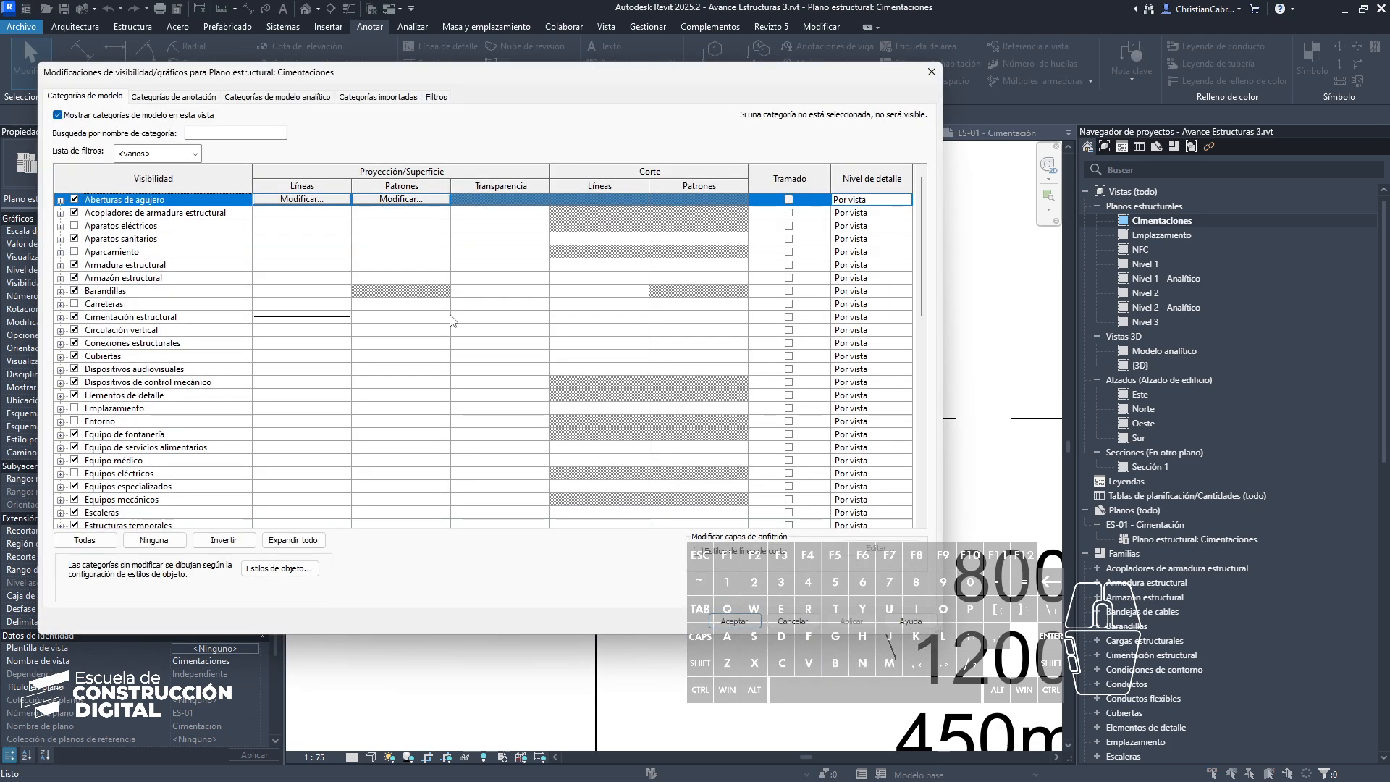
click(145, 318)
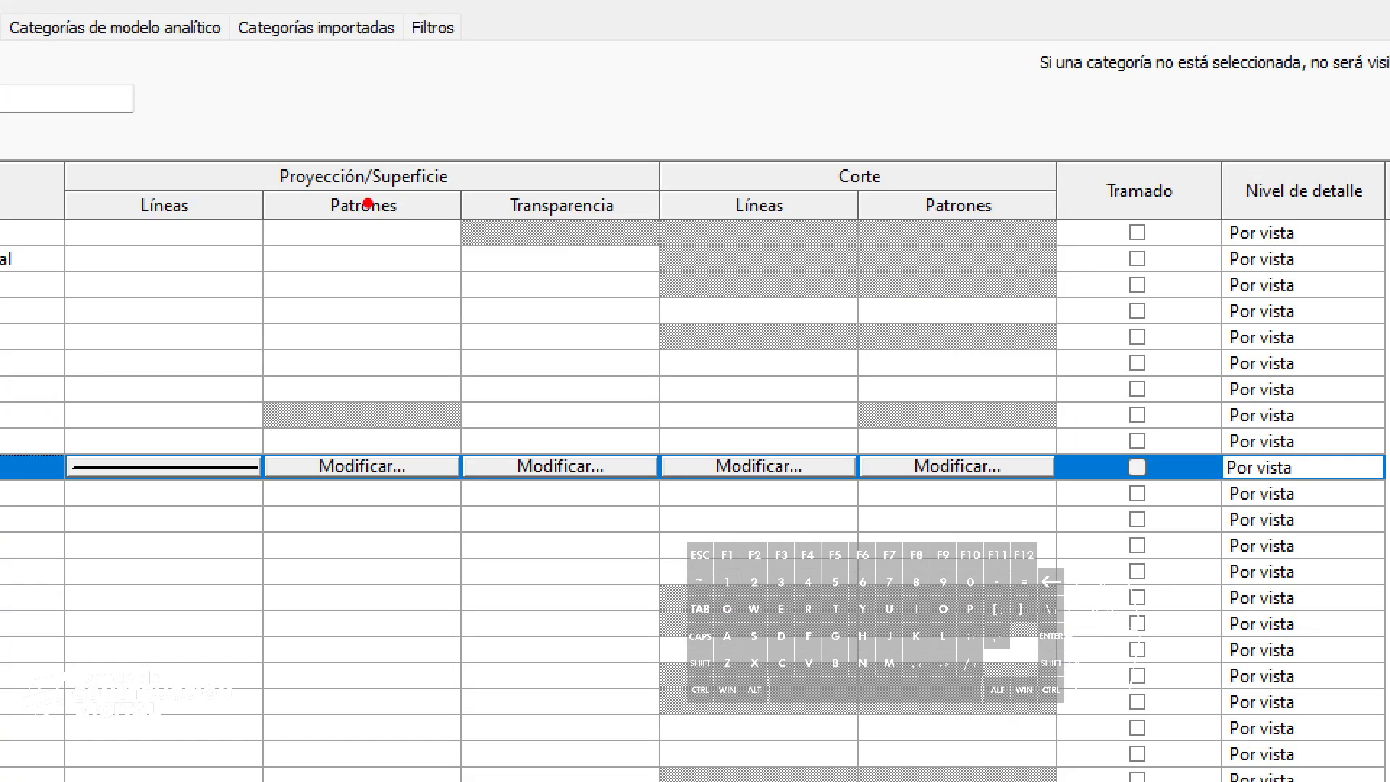
ctrl+shift+drag(388, 468, 428, 577)
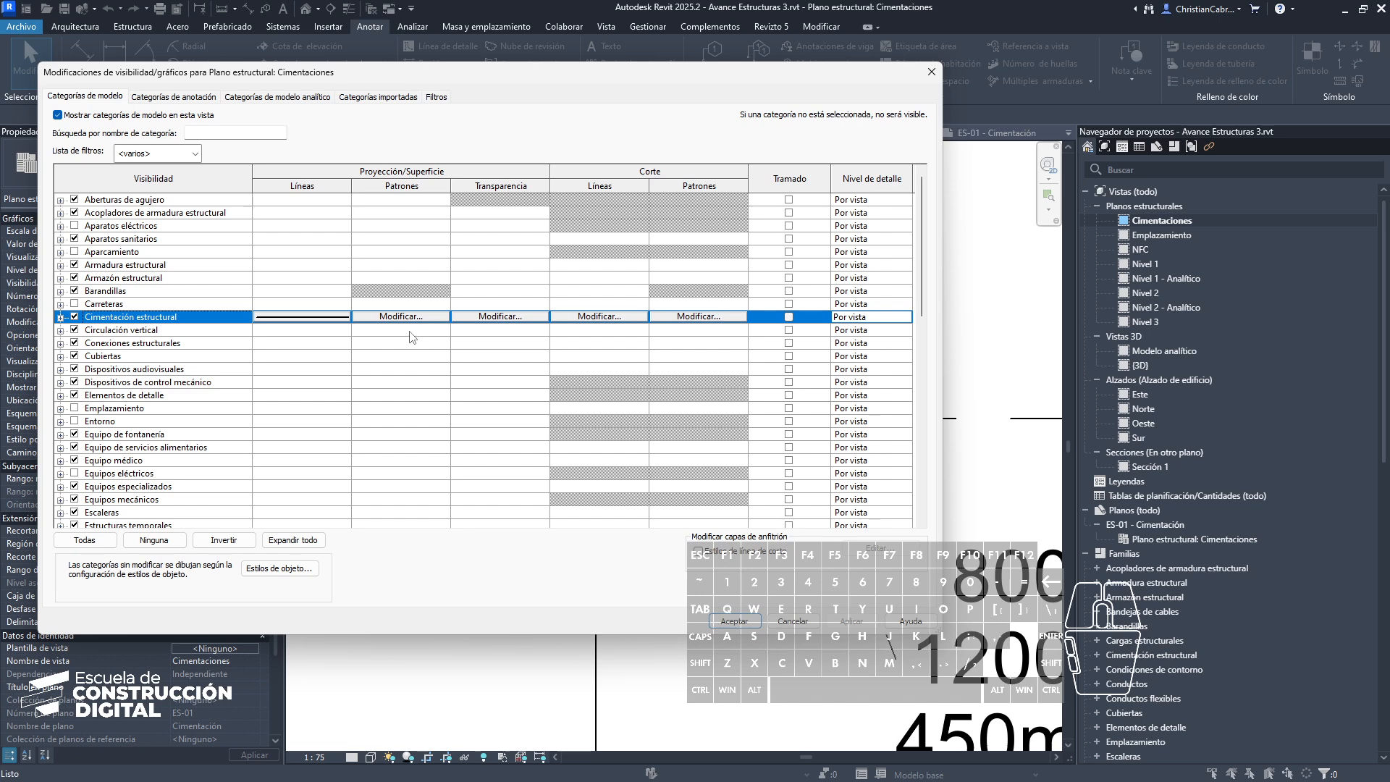
click(358, 467)
click(478, 309)
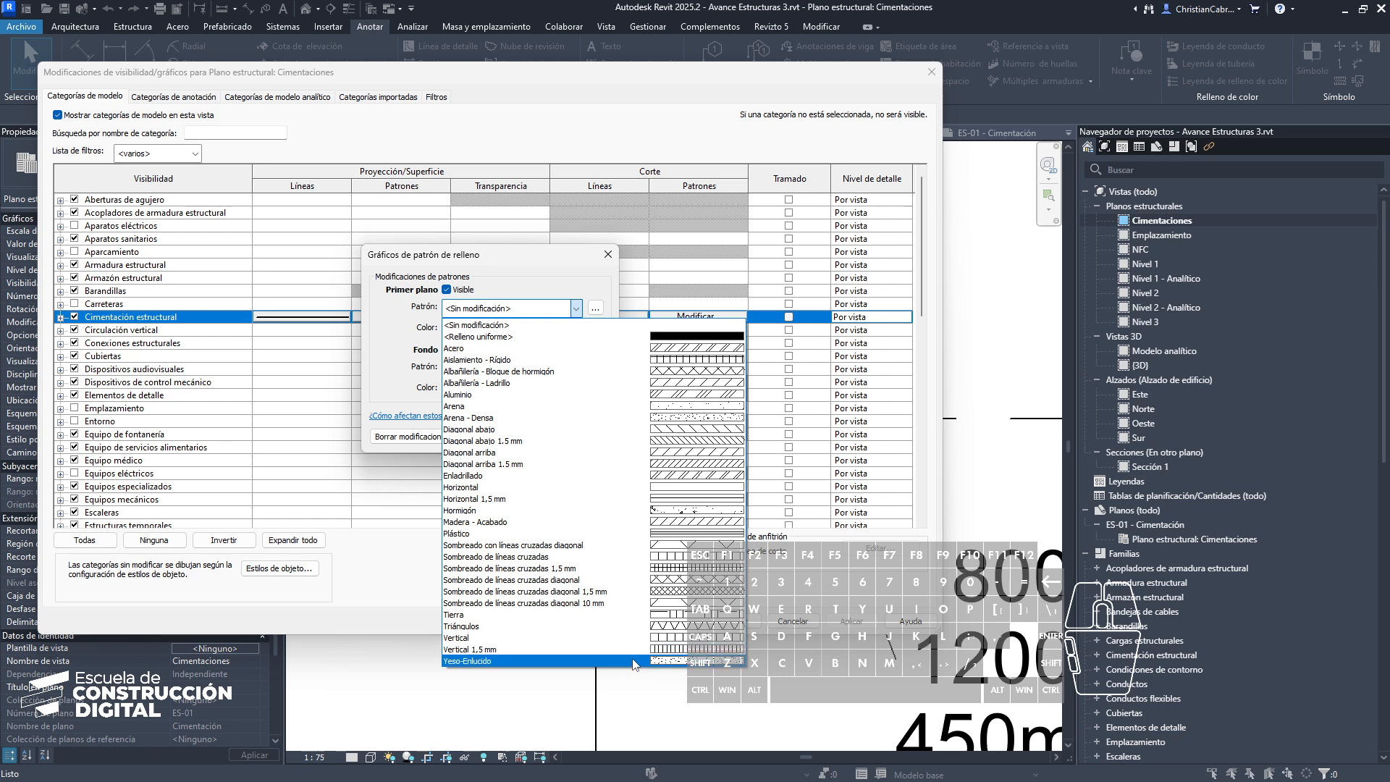
click(677, 509)
Step: Set the foreground pattern color of Cimentación estructural to light gray, RGB 174-174-174
click(455, 329)
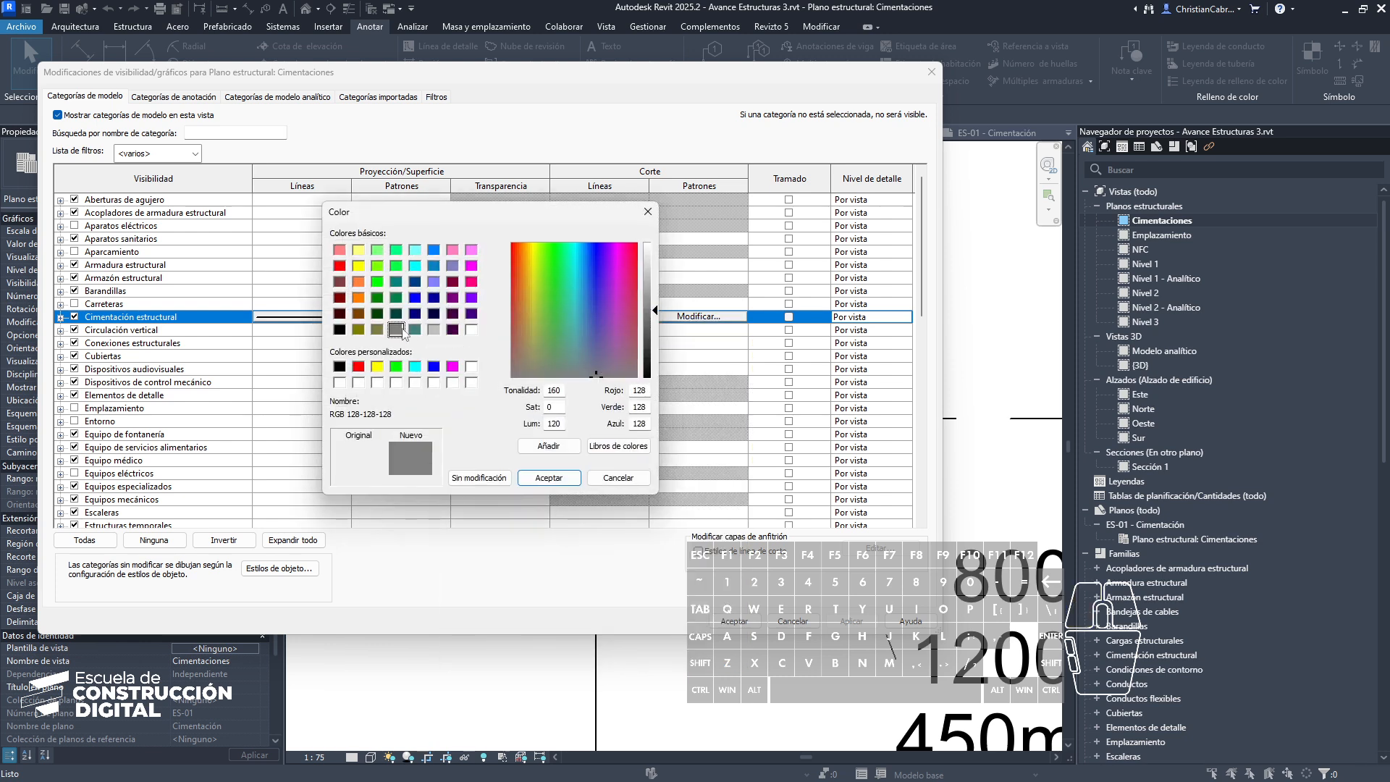
click(432, 330)
drag(644, 284, 654, 290)
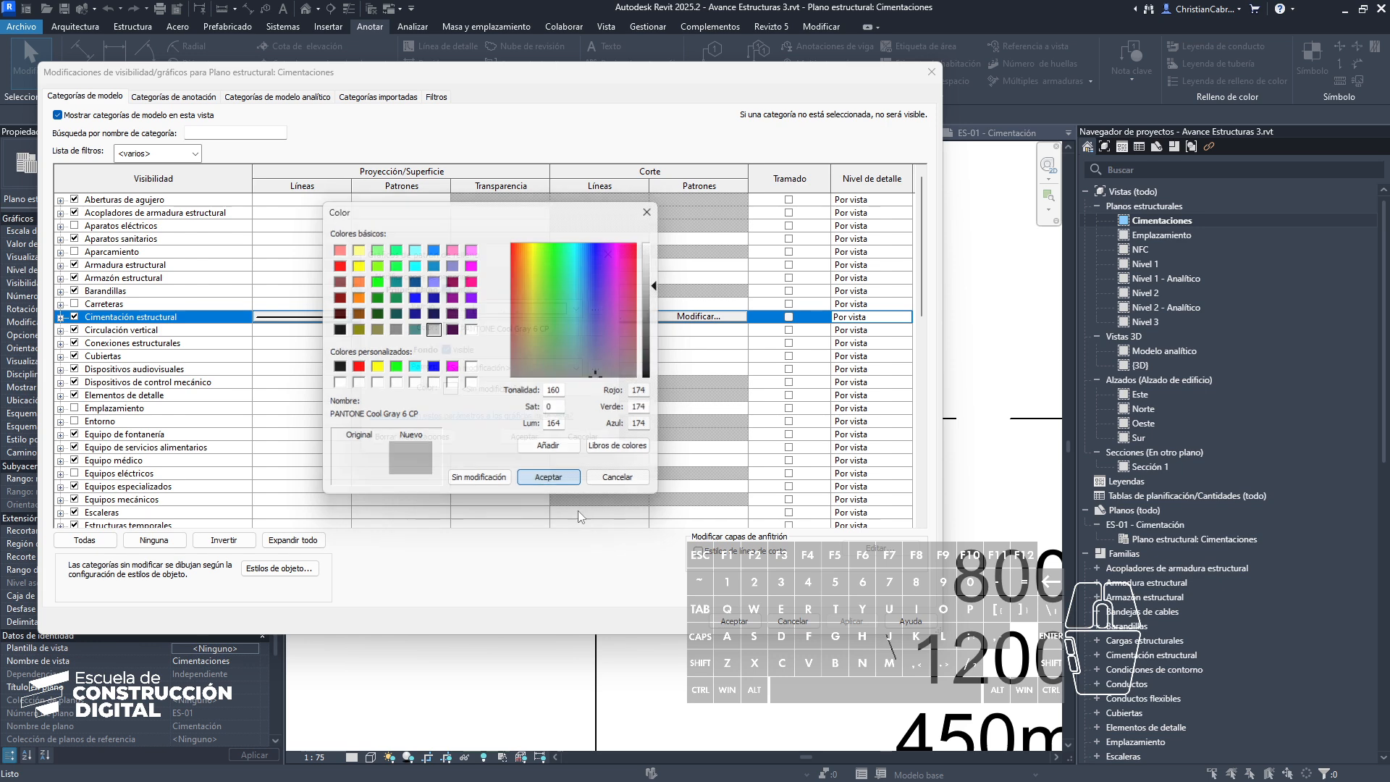
Step: Accept the gray pattern color and apply the Cimentación estructural surface pattern override to the Cimentaciones view
click(549, 478)
click(522, 437)
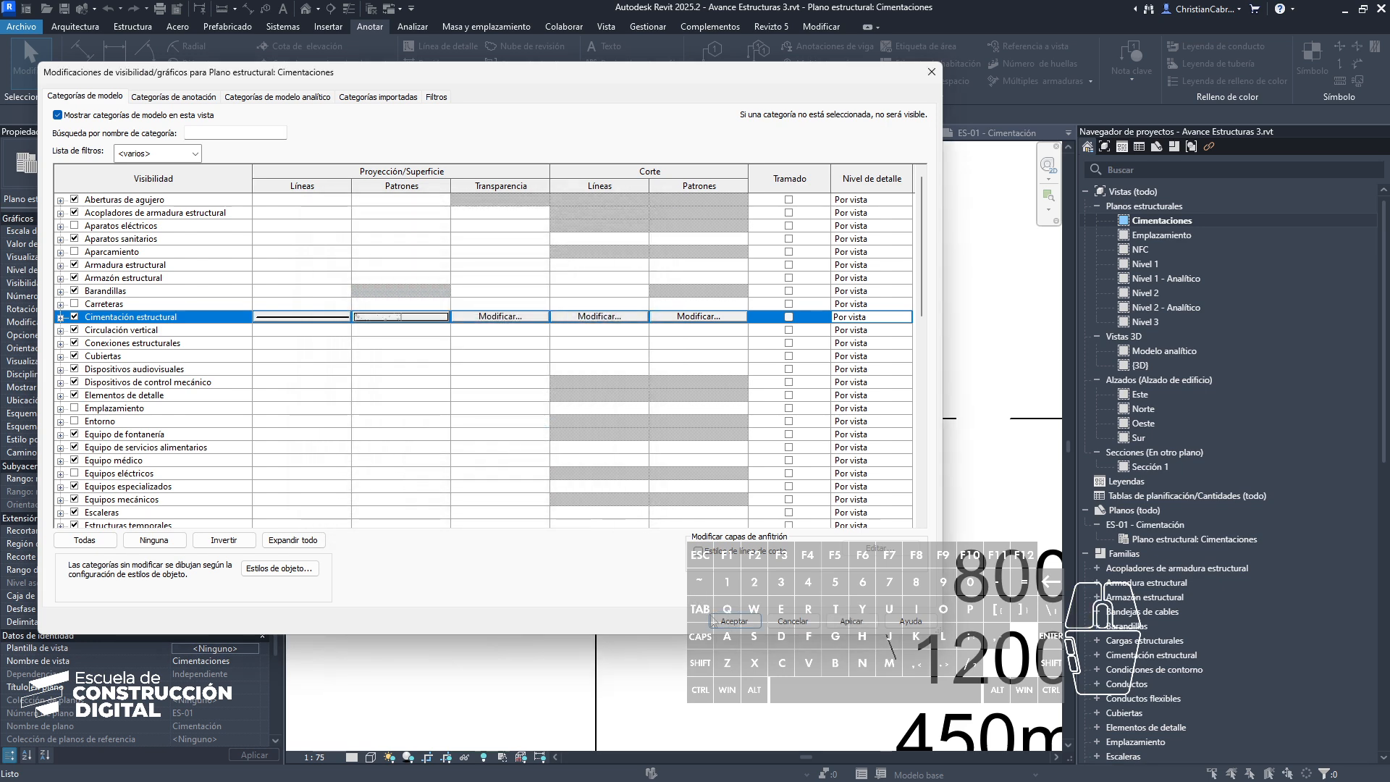
click(717, 621)
Step: Examine the footings, tags and dimensions across the whole Cimentaciones plan to check the graphic override
scroll(699, 615, down, 2)
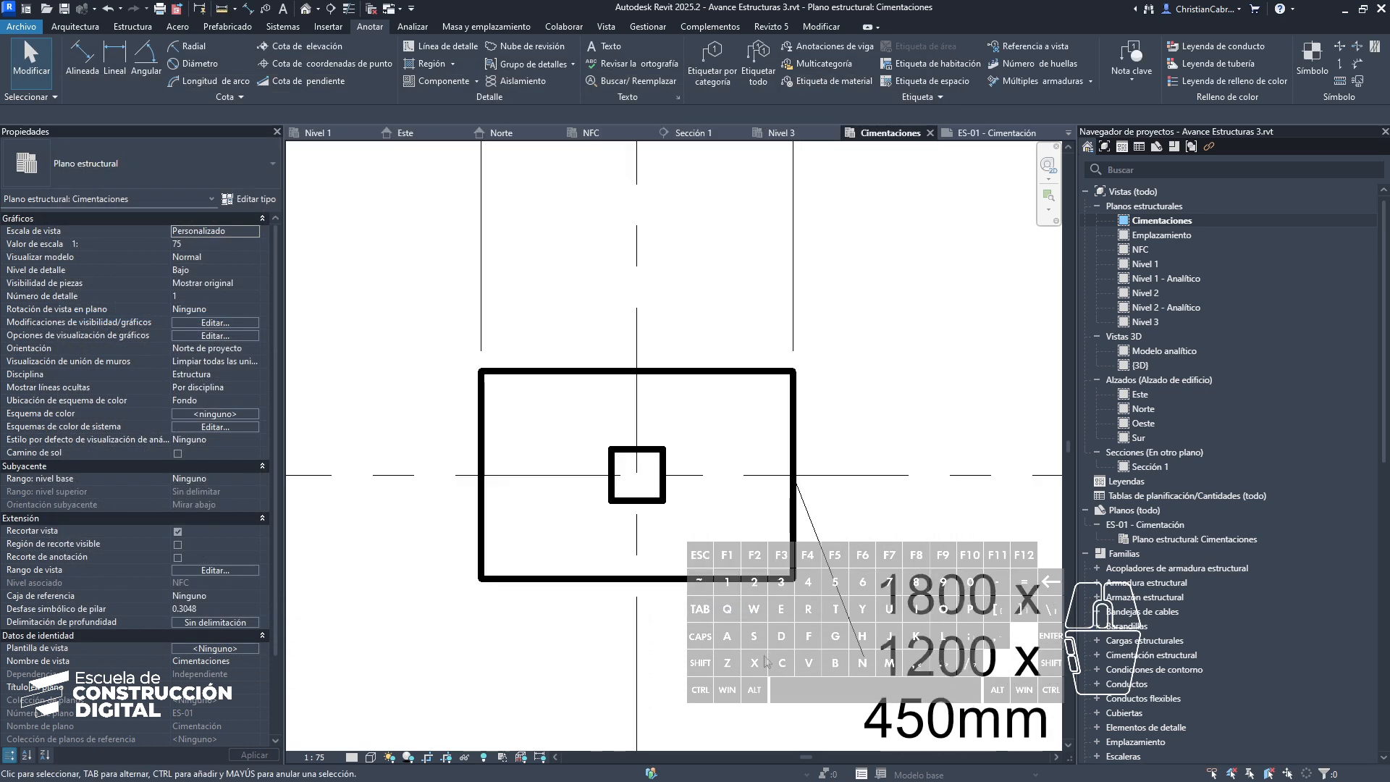
scroll(699, 617, down, 2)
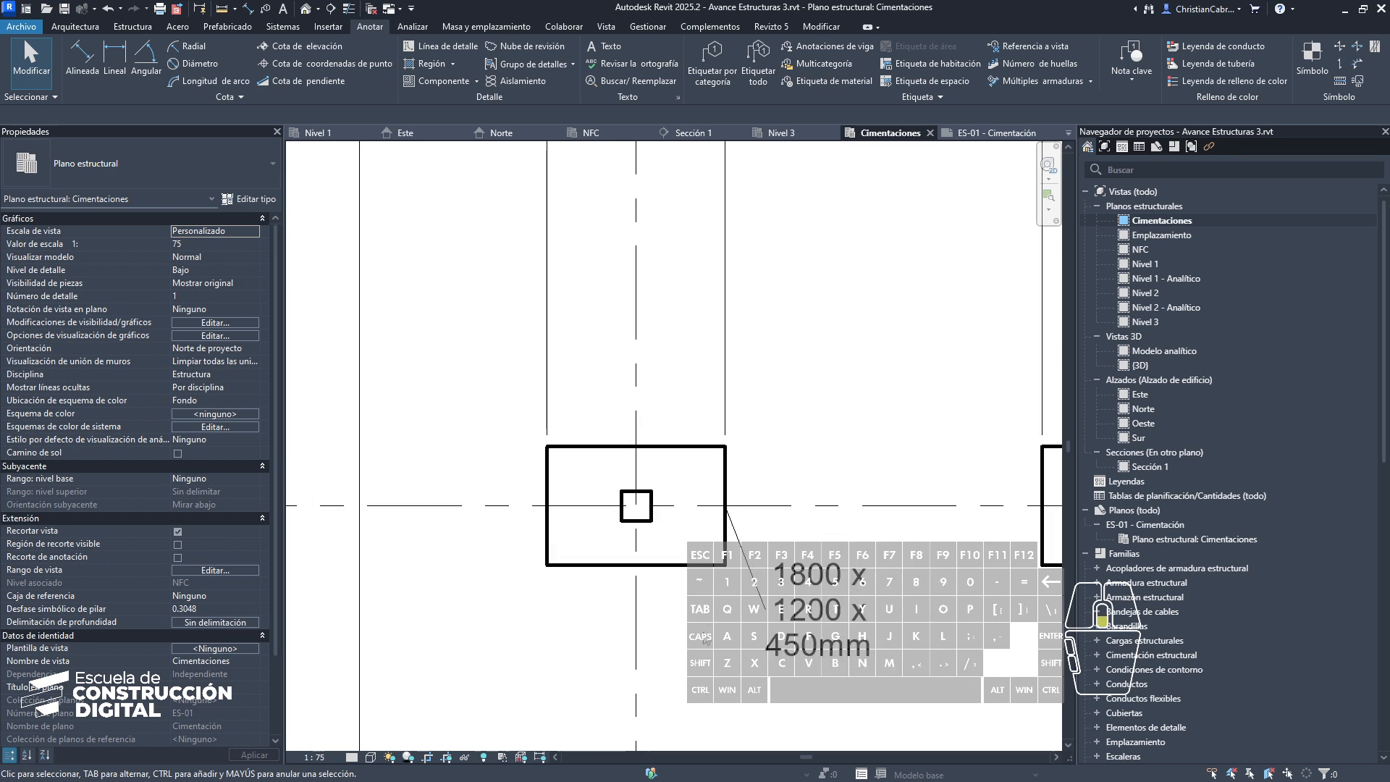
middle_drag(710, 657, 496, 499)
scroll(485, 494, down, 1)
scroll(547, 538, down, 9)
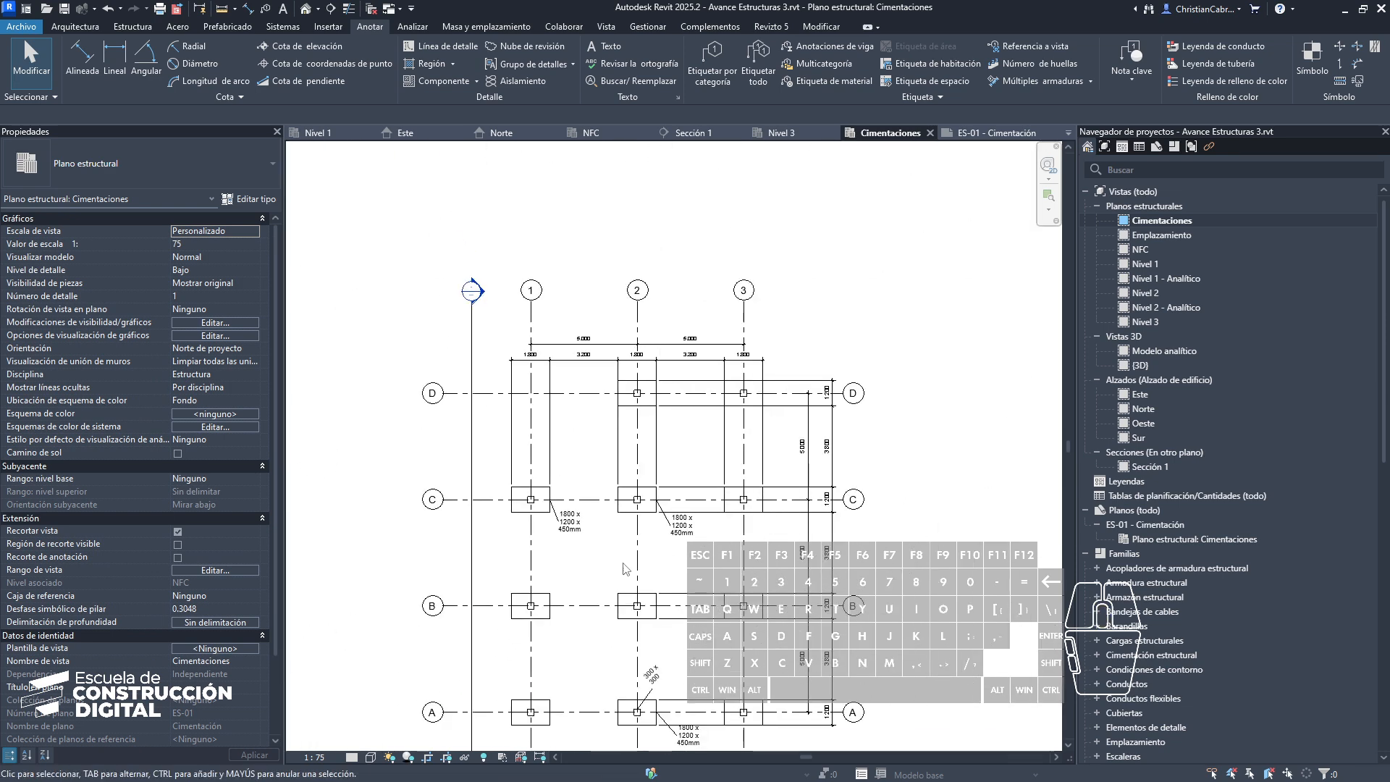
middle_drag(636, 556, 565, 471)
scroll(642, 541, up, 1)
middle_drag(641, 540, 633, 499)
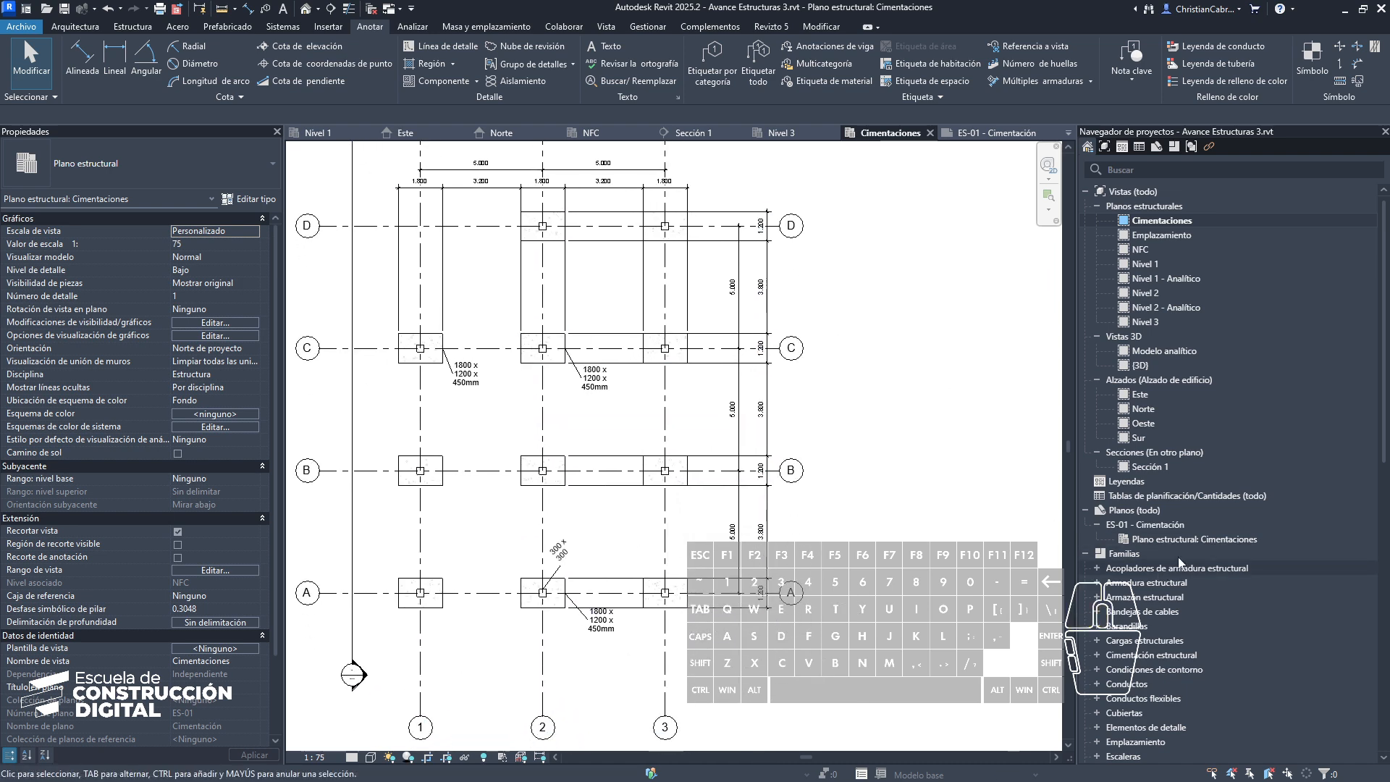
Step: Open sheet ES-01 - Cimentación and inspect the Cimentaciones view placed on the title block
click(1165, 539)
double_click(1158, 523)
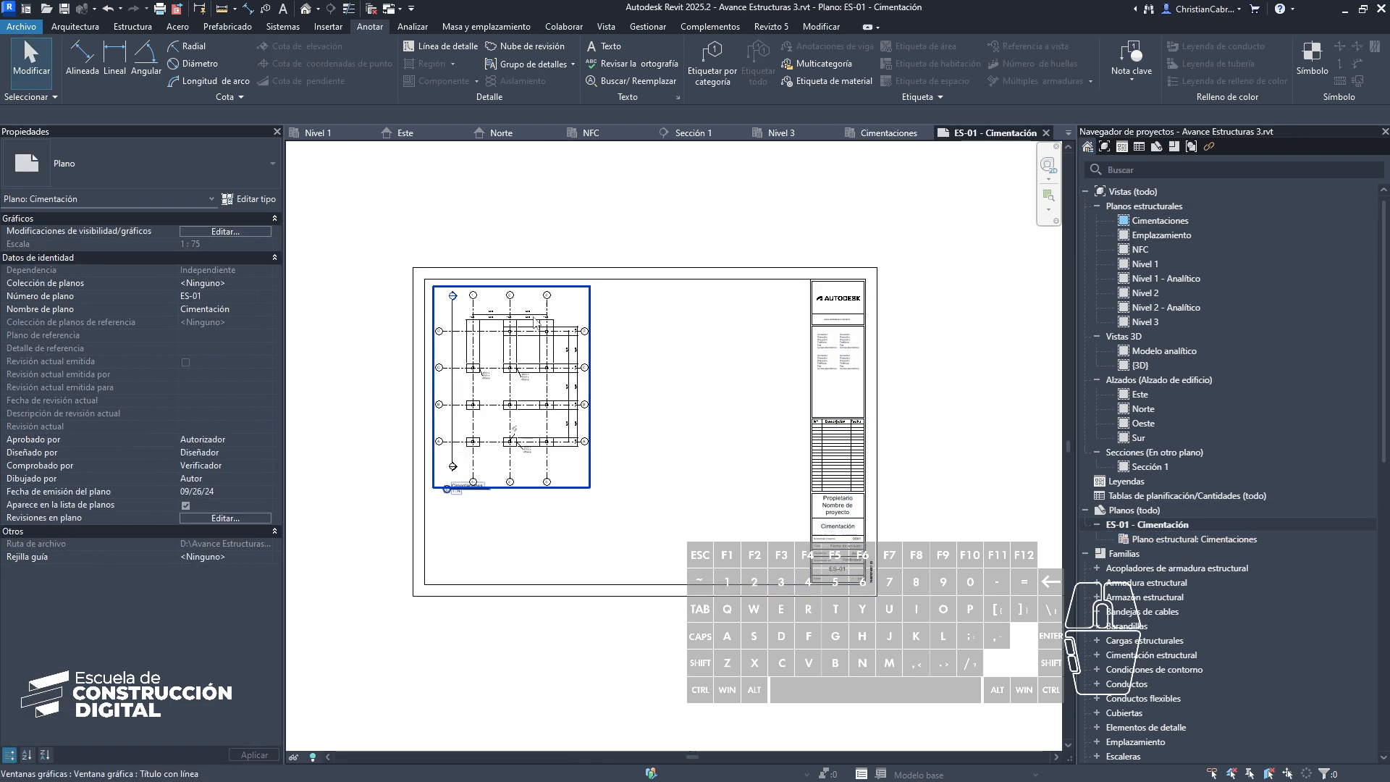
scroll(510, 417, up, 3)
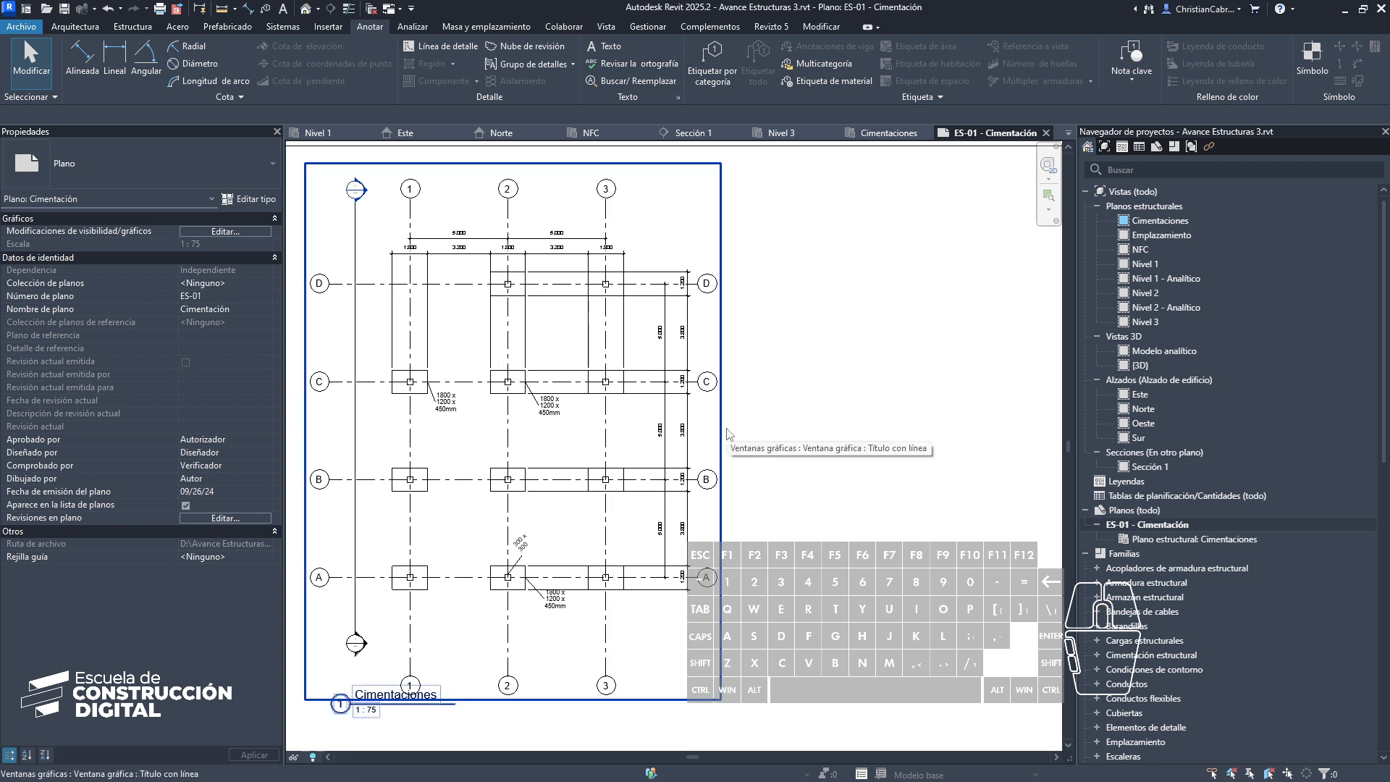
scroll(725, 425, down, 3)
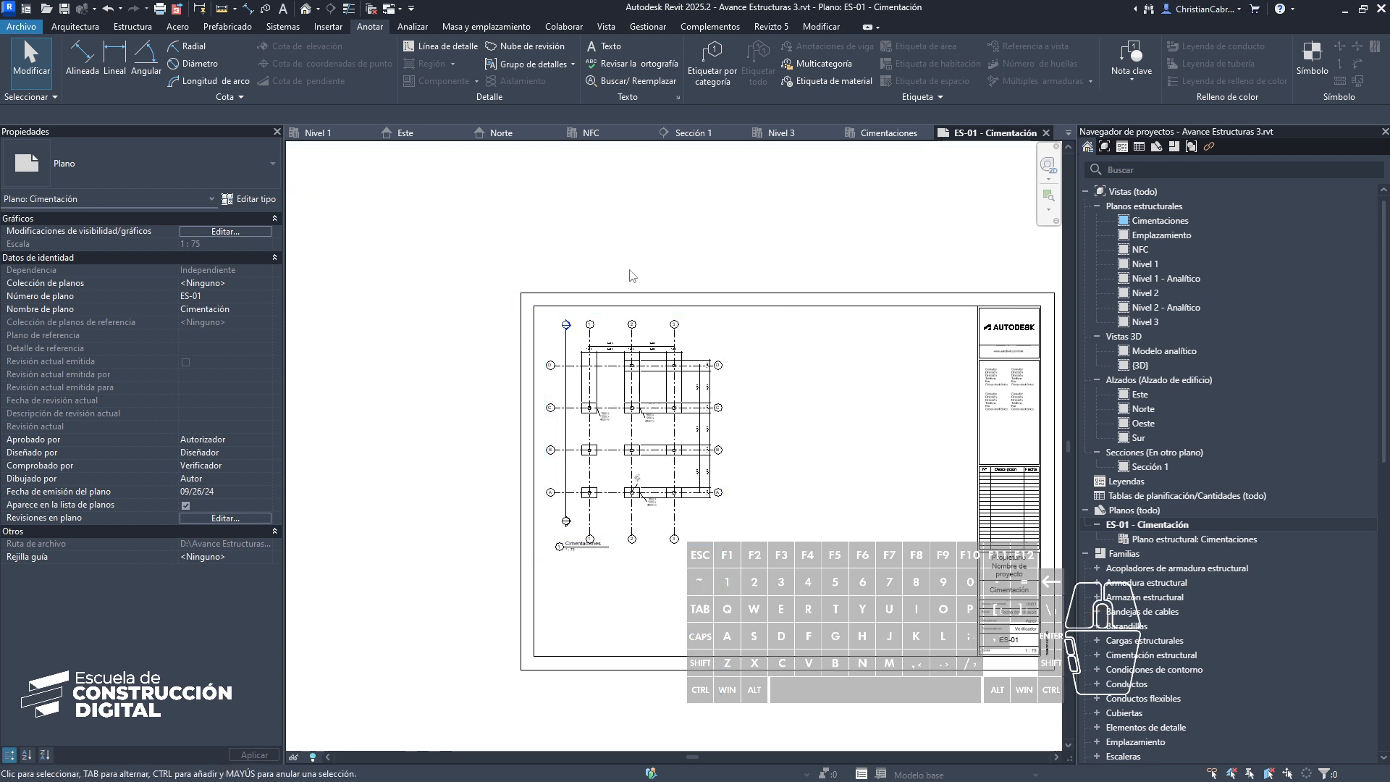